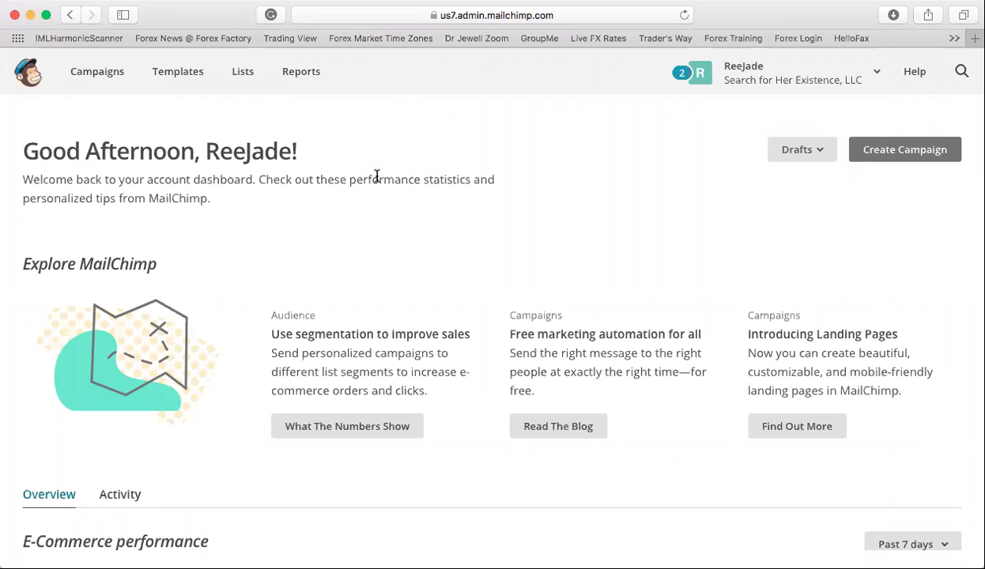
- Open the Lists page and scroll through the audience lists, their subscriber counts and rates
click(244, 76)
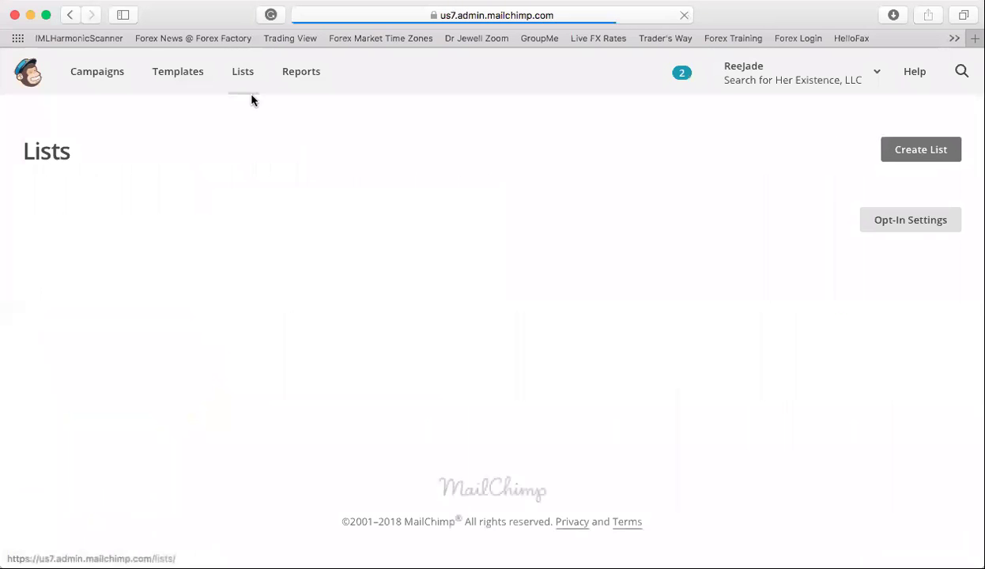
scroll(300, 411, down, 5)
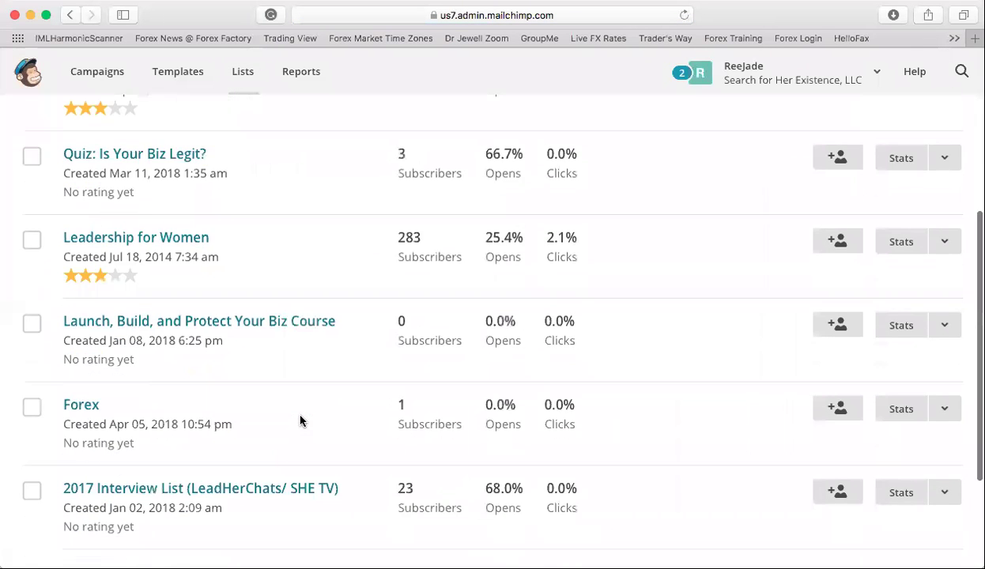
scroll(300, 421, up, 2)
scroll(300, 421, down, 3)
scroll(300, 421, up, 4)
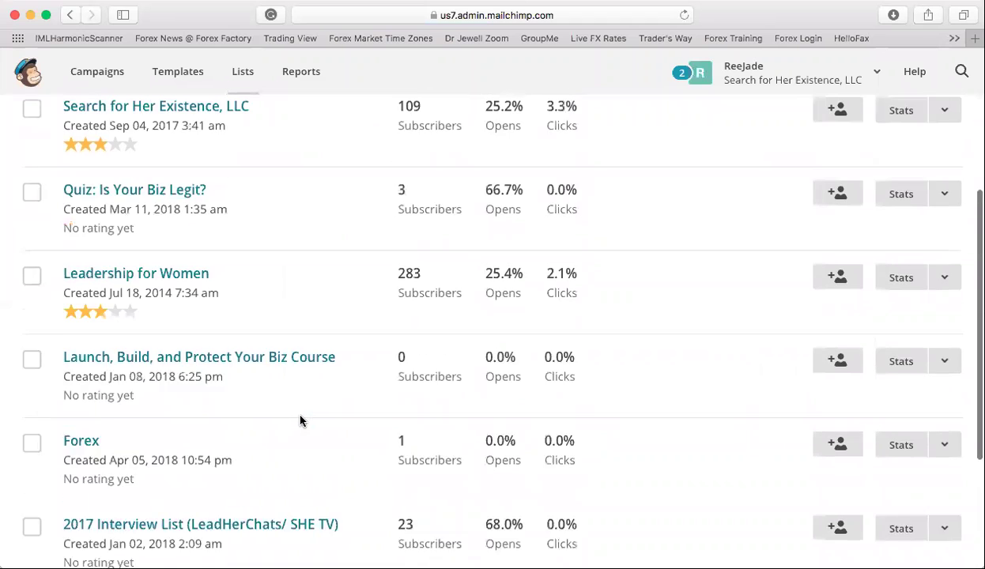
scroll(301, 420, up, 3)
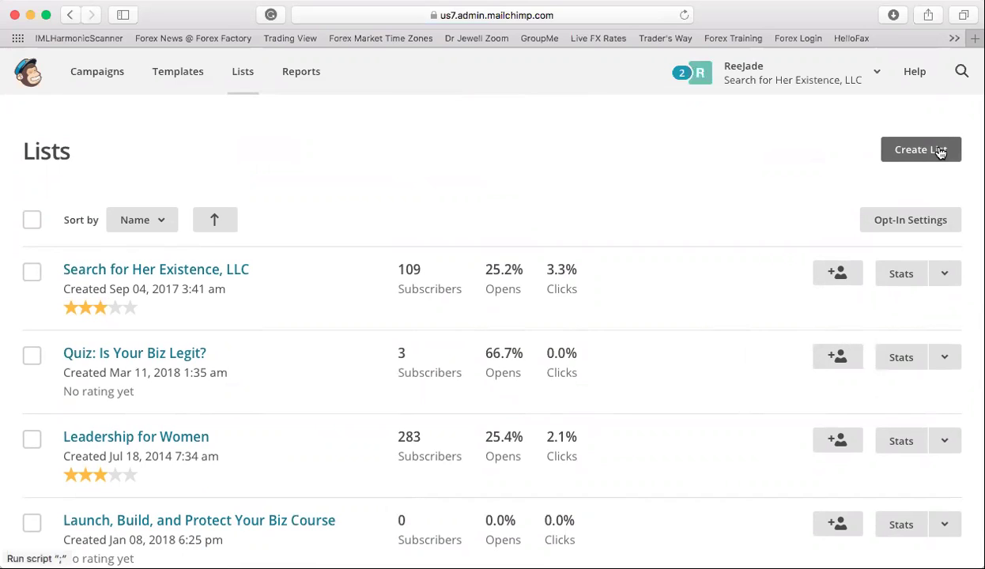
- Start a brand-new list named 'EFG Prospect List 1 2018'
click(939, 152)
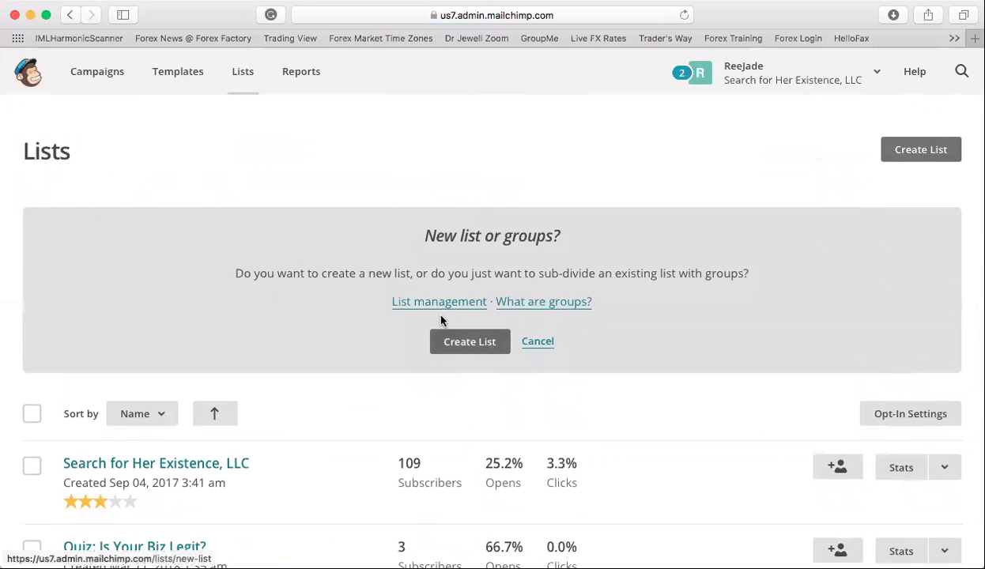
click(468, 350)
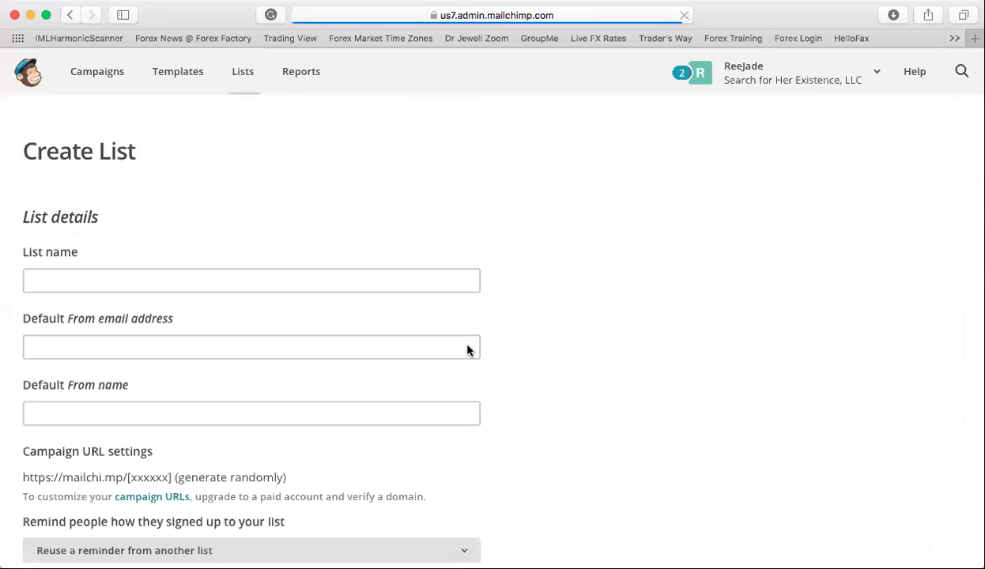
click(283, 282)
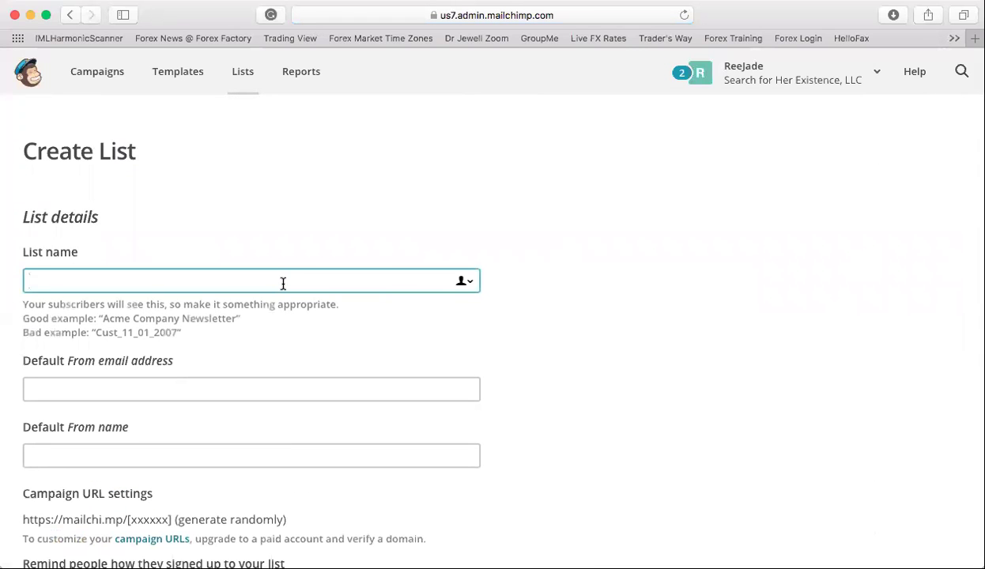
text(EFG Prospect)
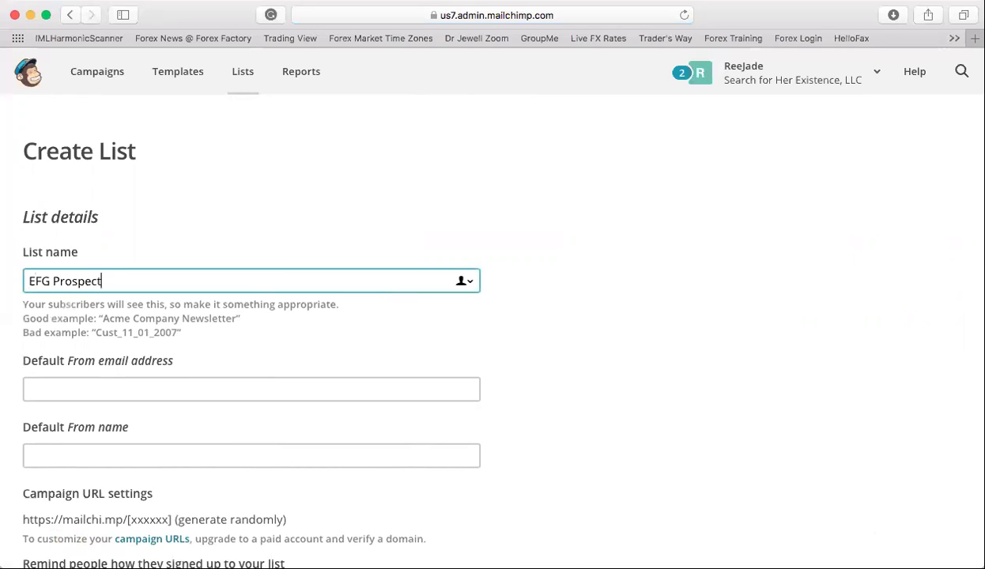
text( List 1 2018)
- Fill in the list's default from email address and default sender name
click(190, 396)
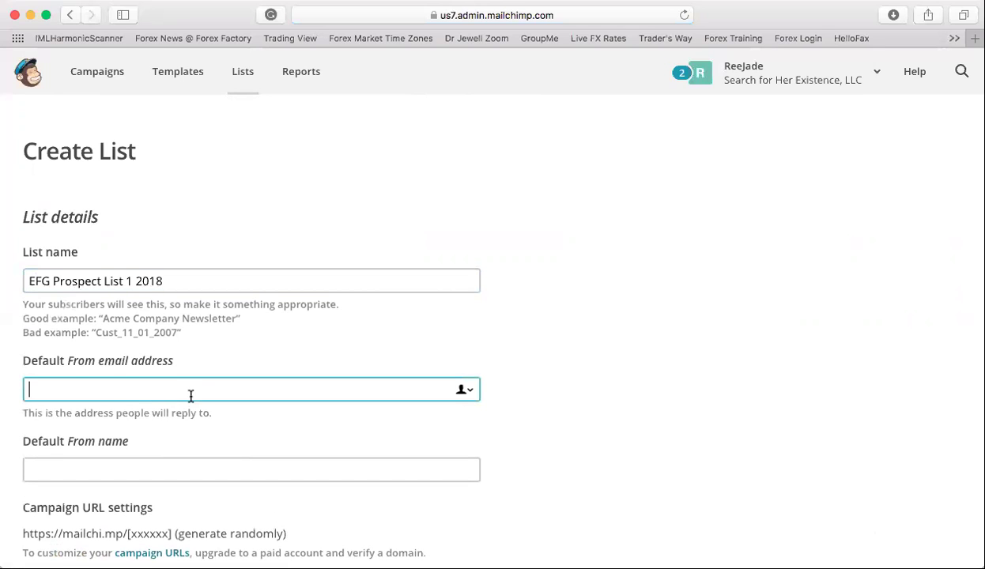
scroll(176, 340, down, 2)
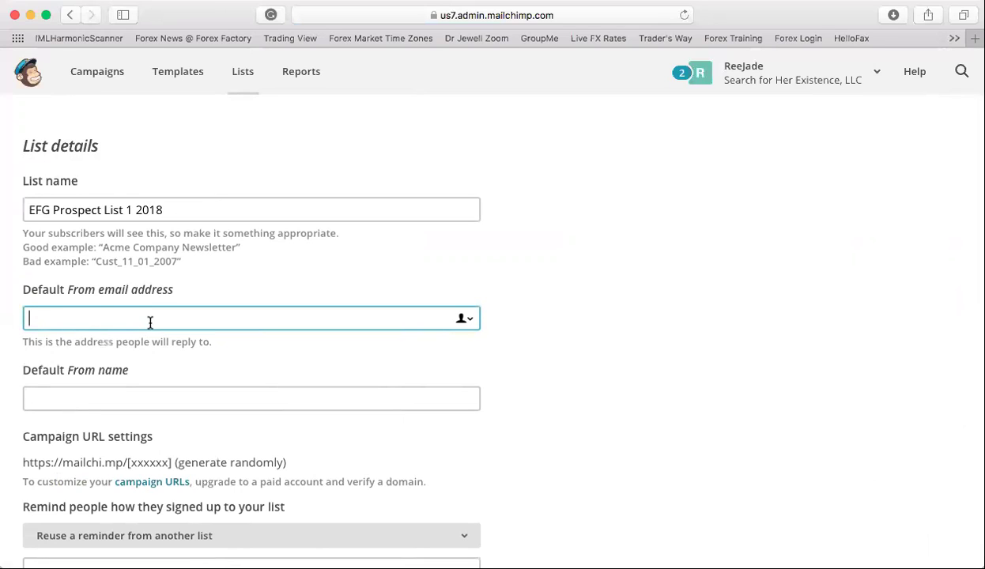
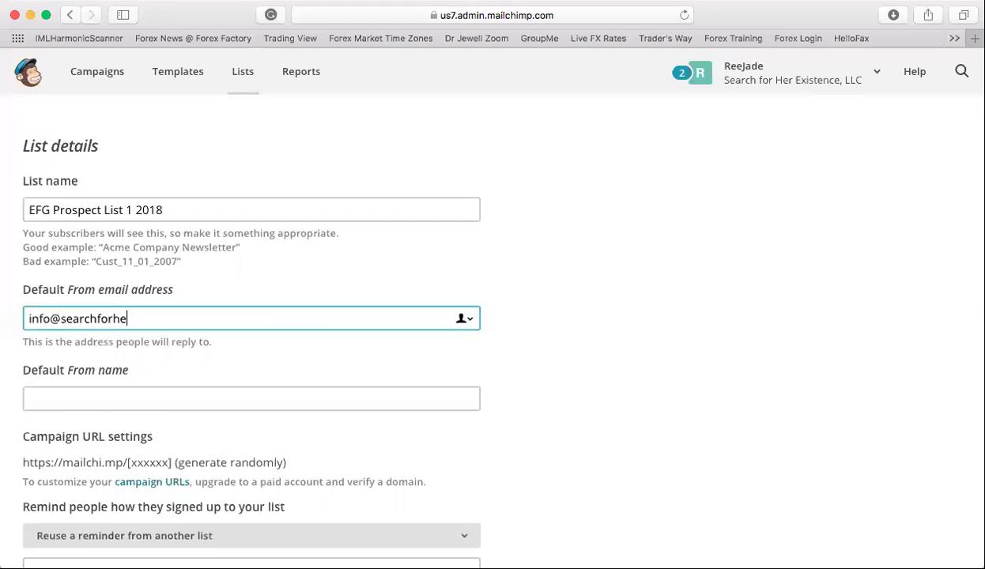
click(115, 401)
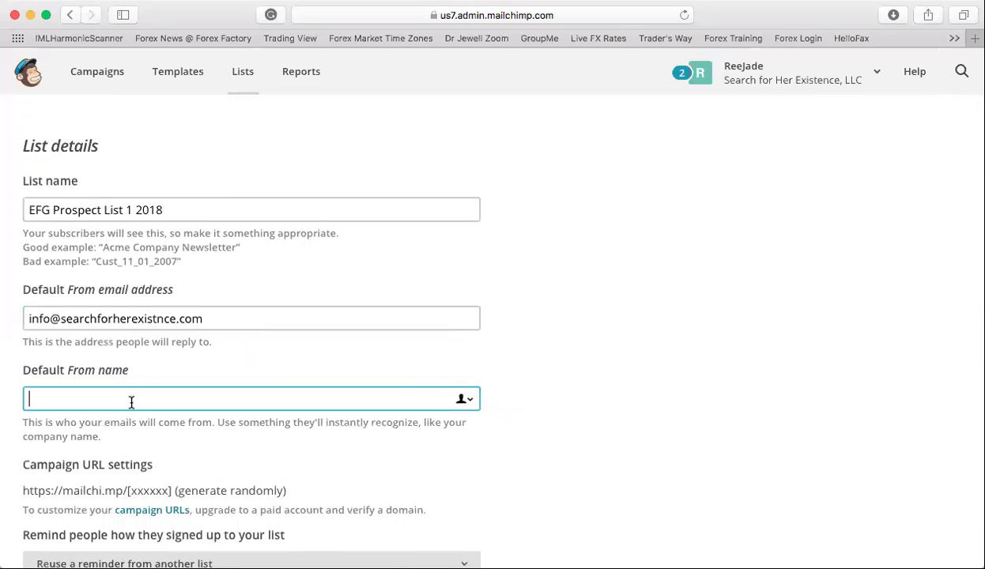
scroll(132, 403, down, 1)
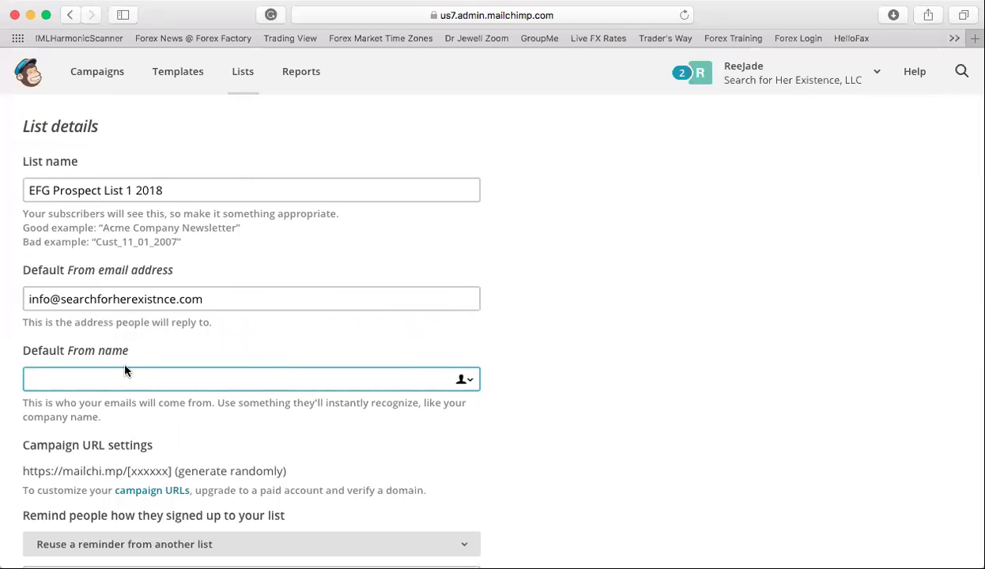
text(Jade)
scroll(211, 400, down, 3)
- Write the sign-up reminder 'You are on this list because you signed up for more information about IML.'
click(304, 406)
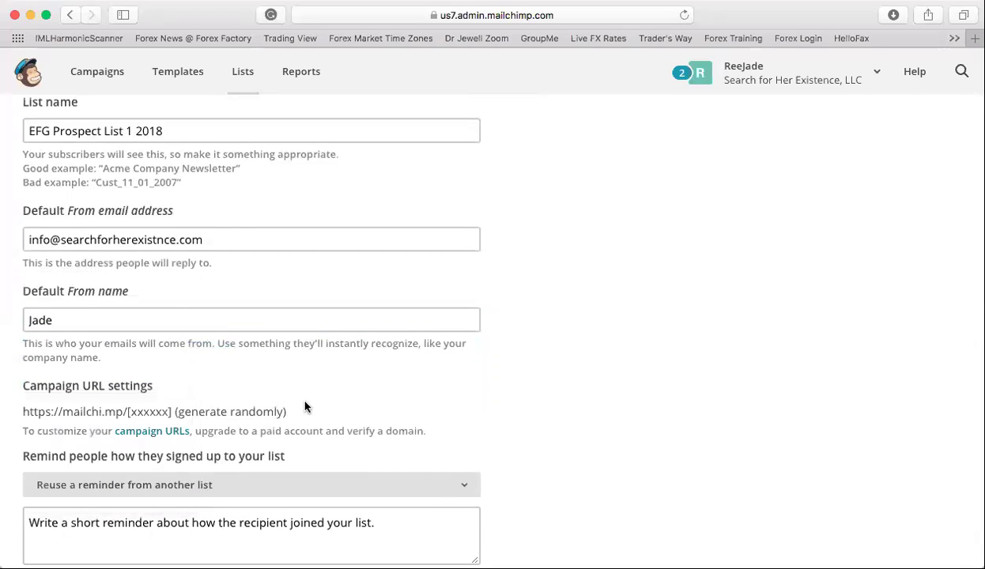
scroll(305, 406, down, 5)
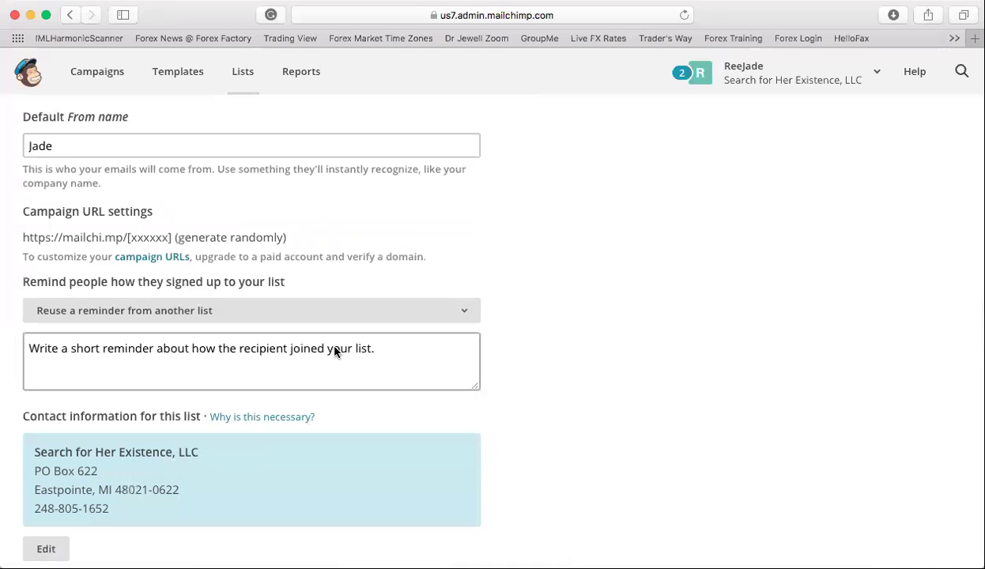
click(417, 356)
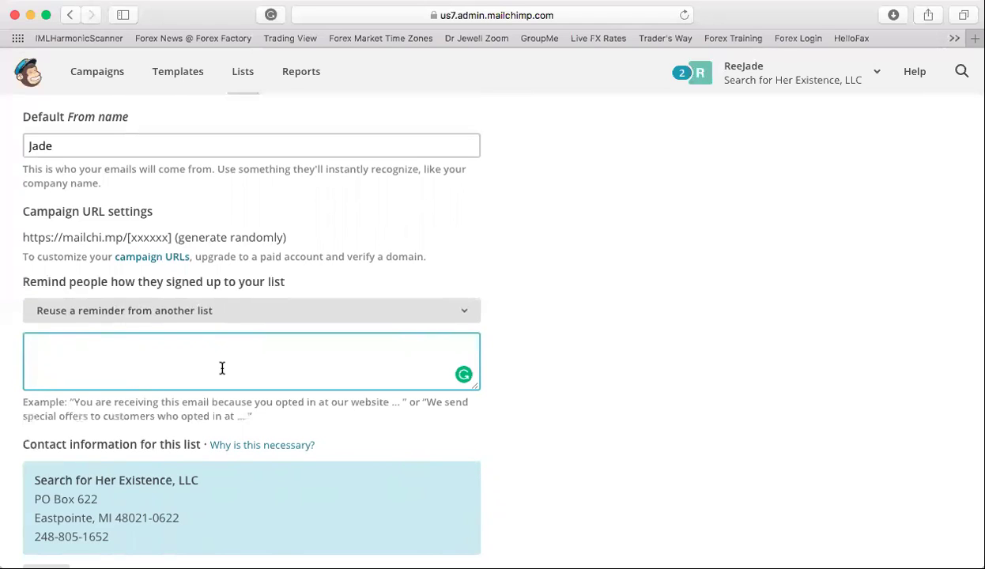
text(You are on this list bec)
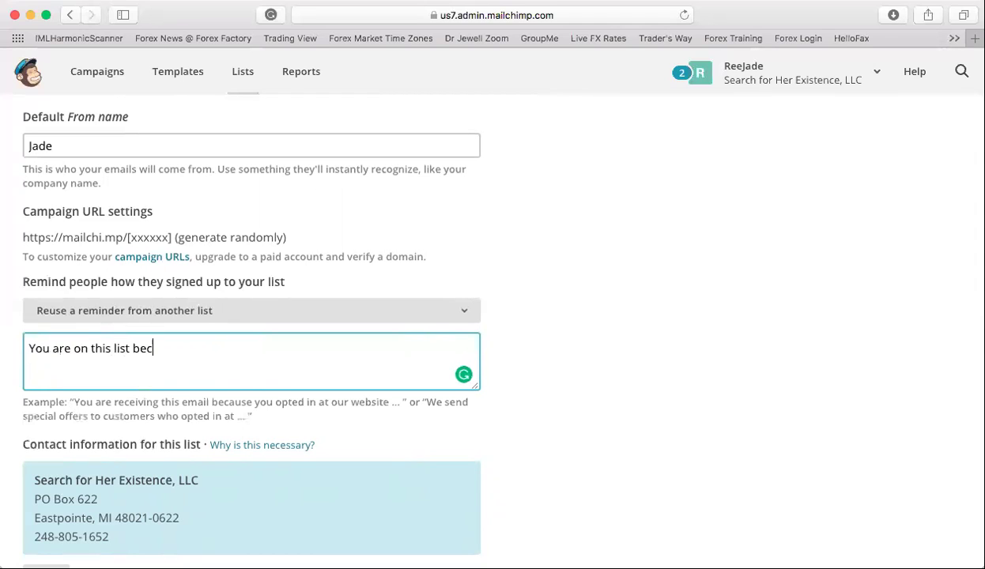
text(ause you signed up for morre inforamtion abou)
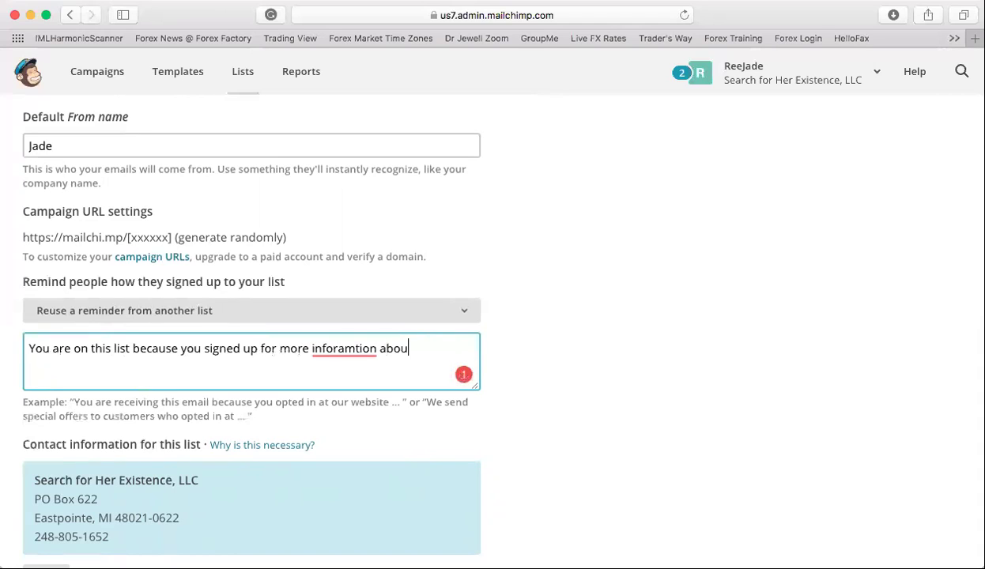
text(t IML.)
mouse_move(361, 342)
click(371, 371)
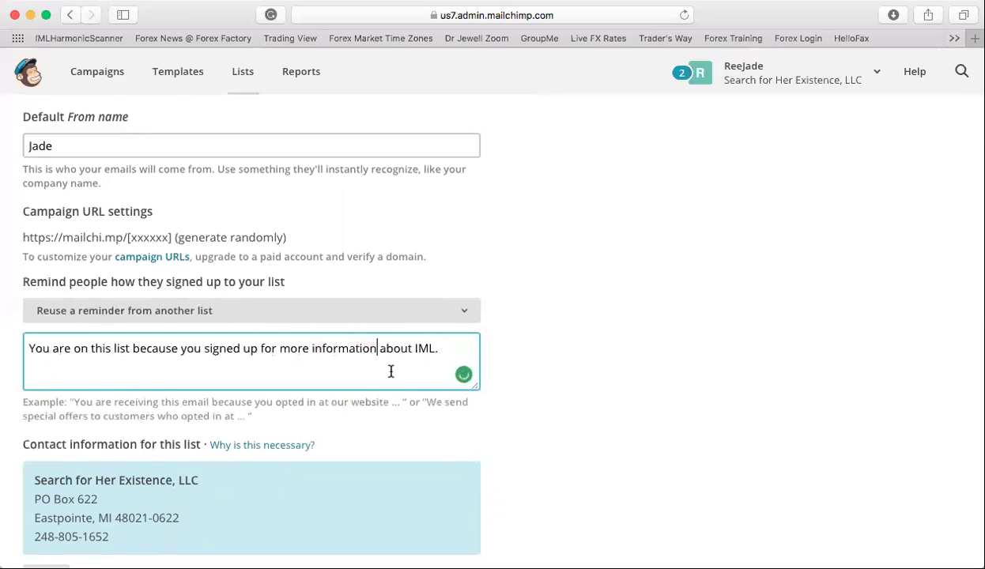
scroll(288, 406, down, 2)
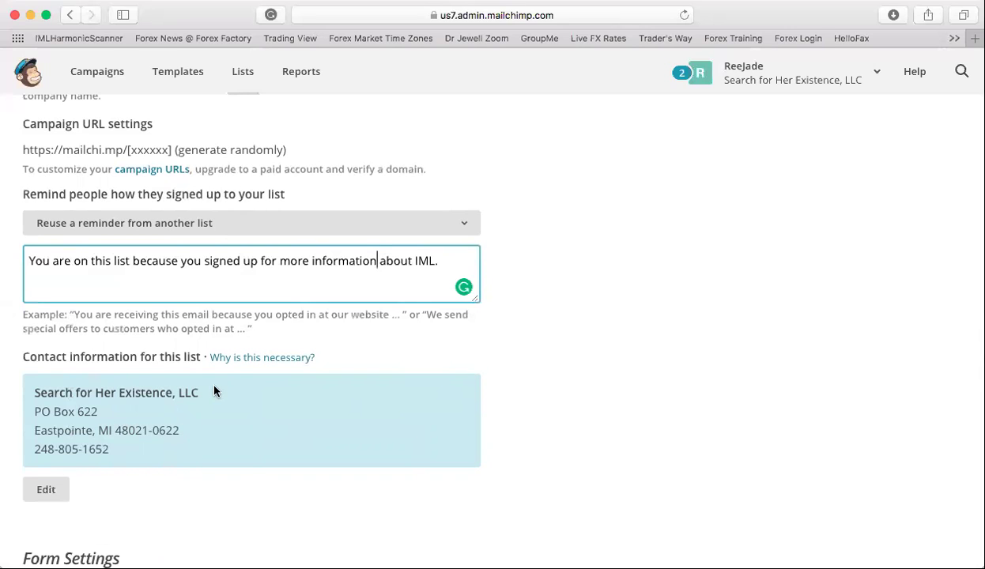
scroll(212, 389, down, 3)
- Check Enable double opt-in under Form Settings and save the EFG Prospect List 1 2018 list
scroll(183, 327, down, 2)
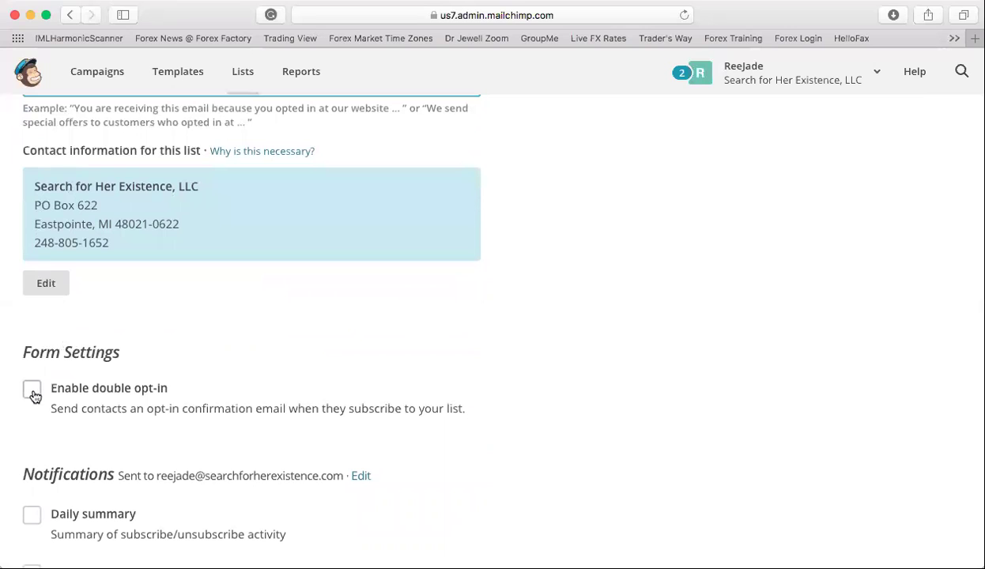
click(32, 391)
scroll(92, 420, down, 3)
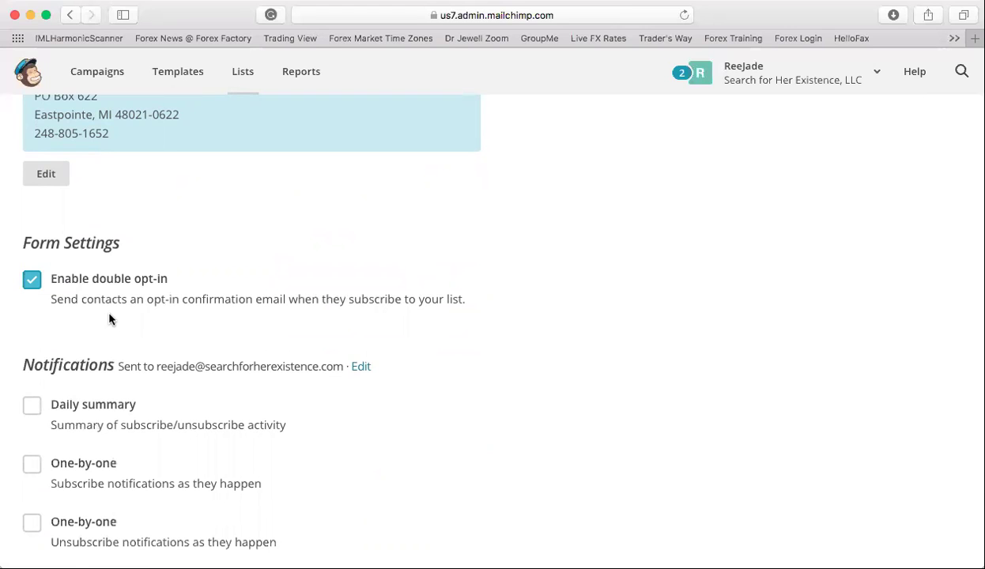
scroll(98, 290, down, 2)
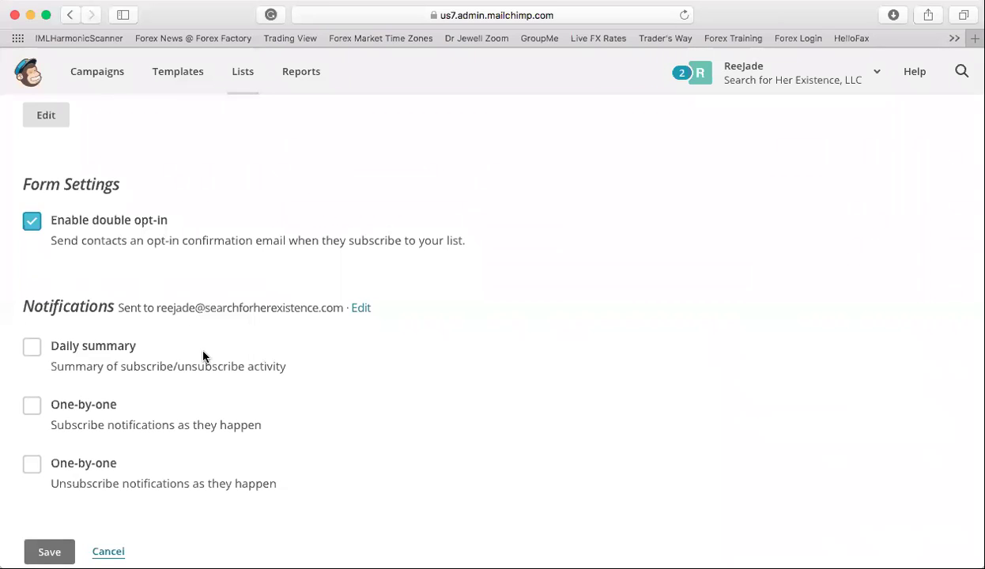
click(47, 547)
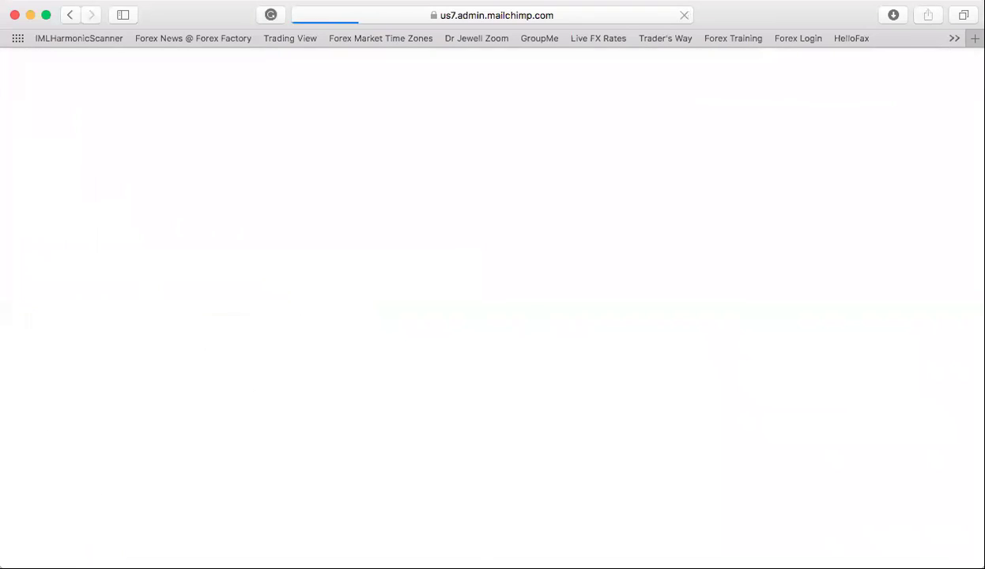
scroll(248, 341, down, 5)
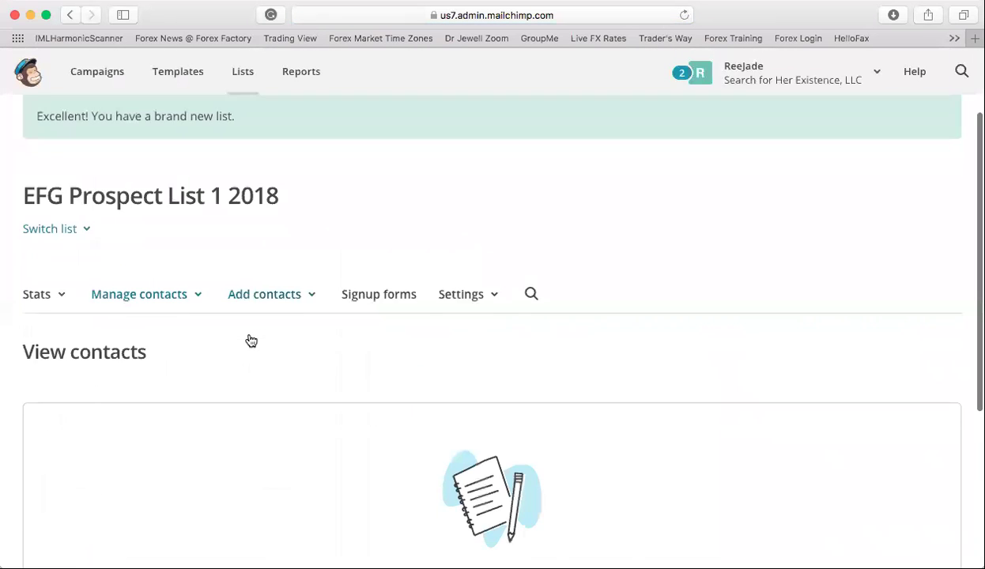
scroll(249, 339, up, 4)
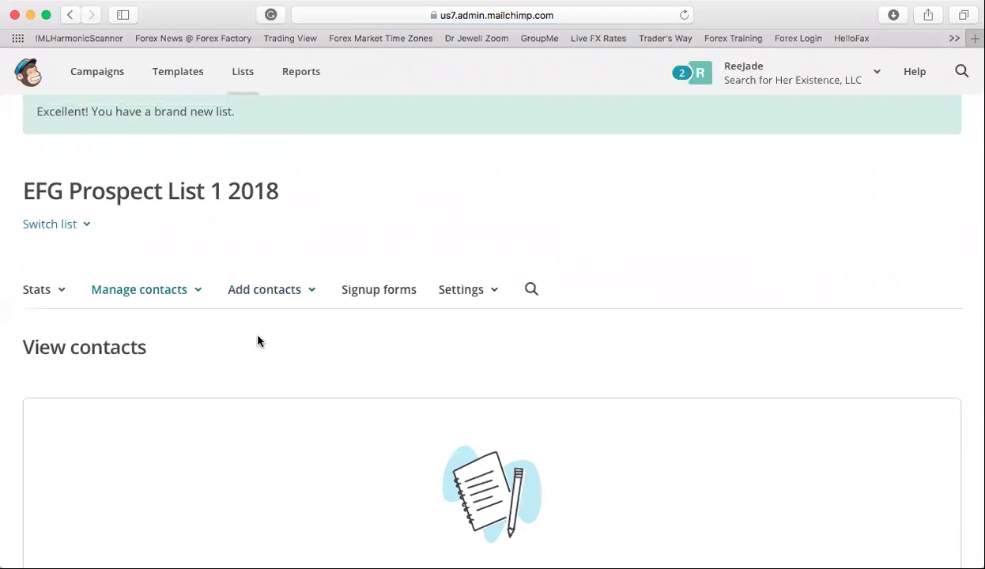
click(291, 294)
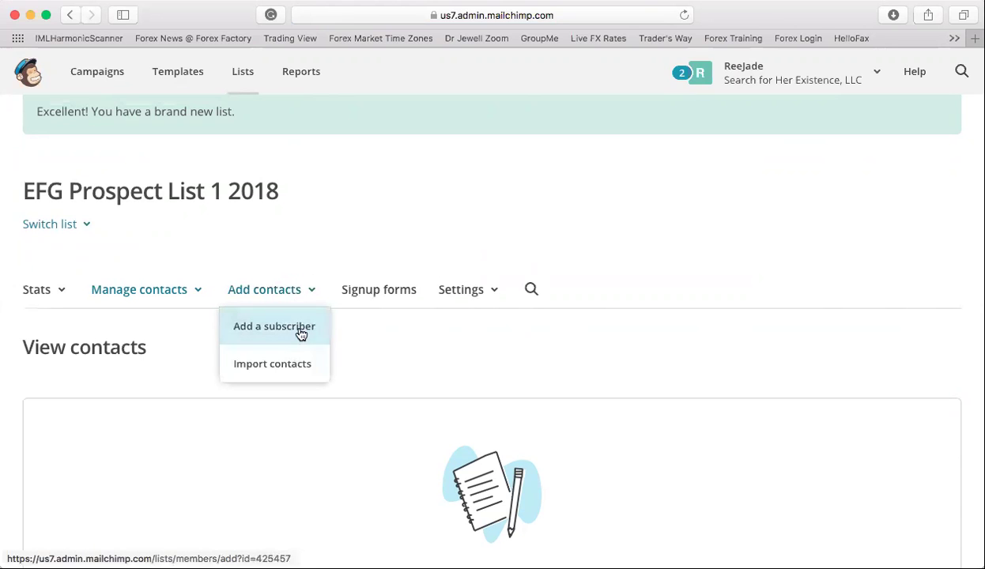
click(301, 333)
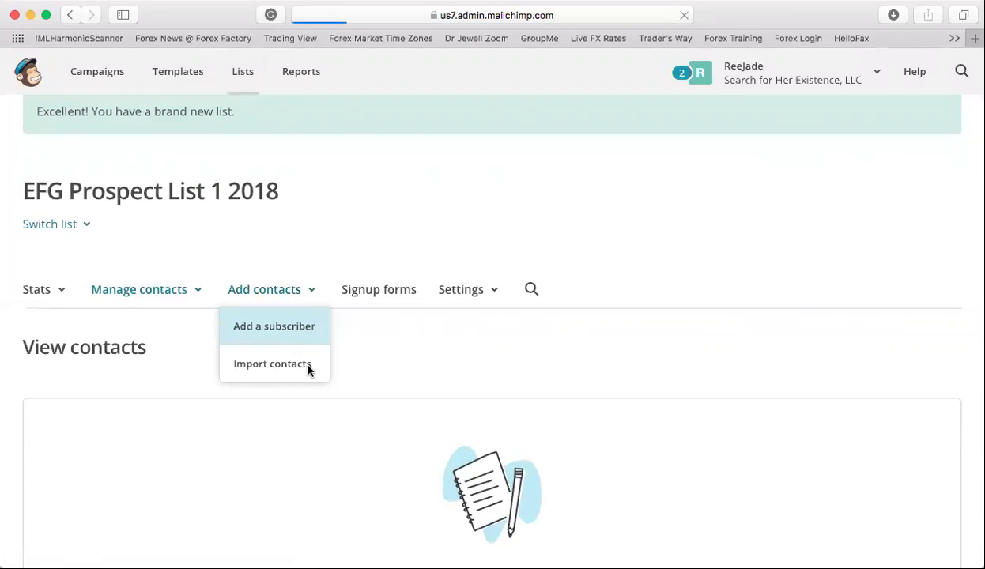
scroll(308, 371, down, 3)
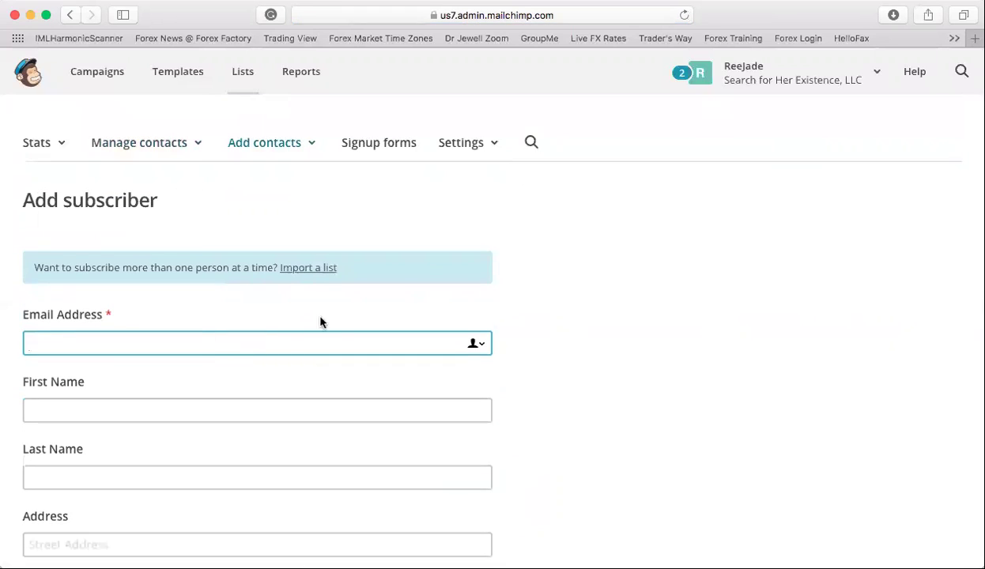
scroll(278, 441, down, 12)
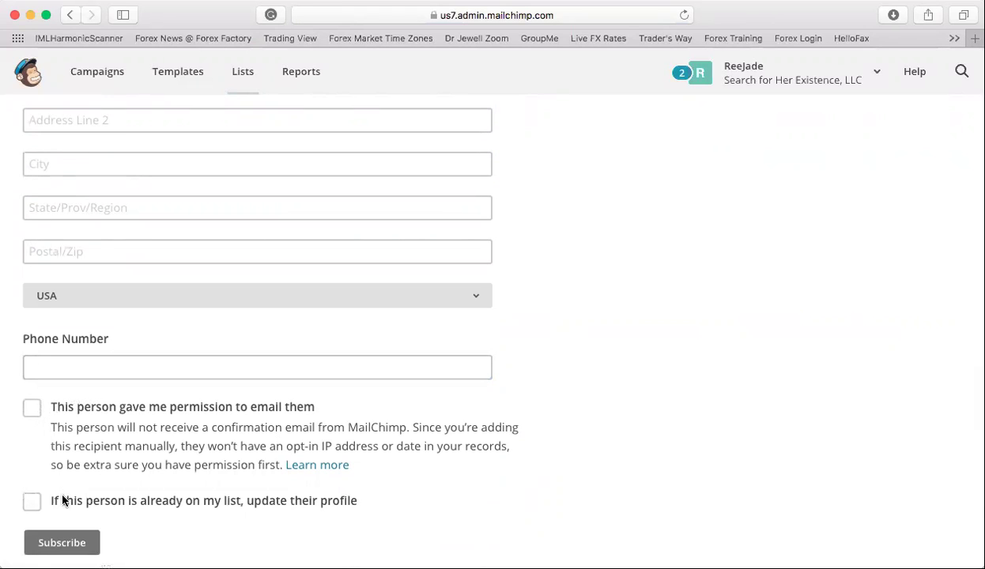
scroll(54, 506, down, 2)
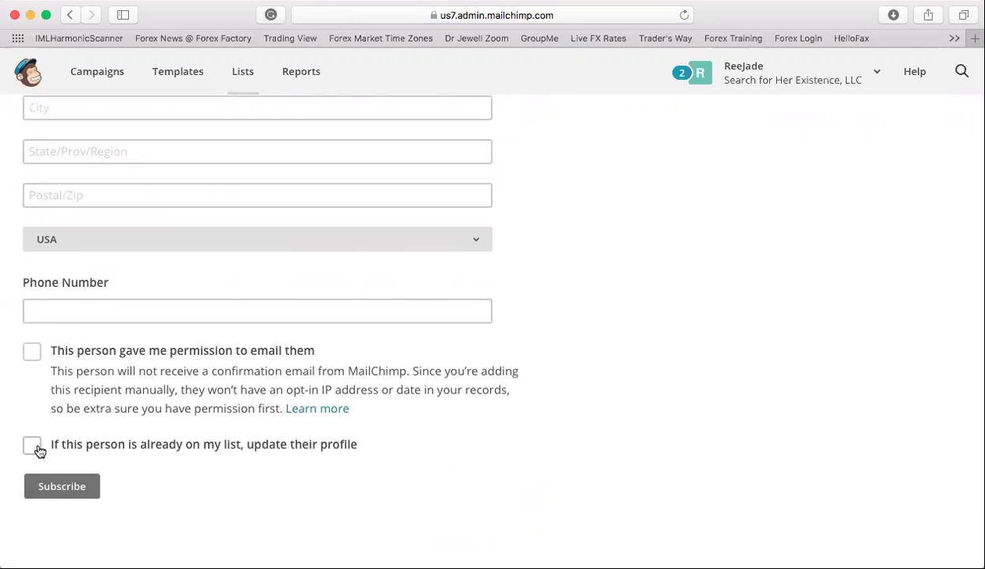
scroll(36, 450, up, 10)
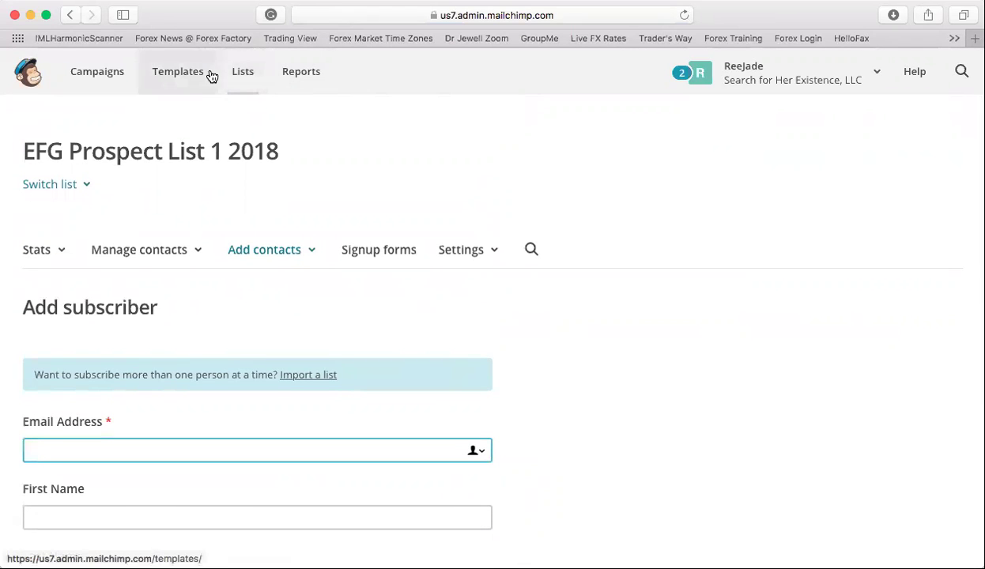
- Check the new list shows 0 subscribers on Lists, then go to the Campaigns overview
click(243, 73)
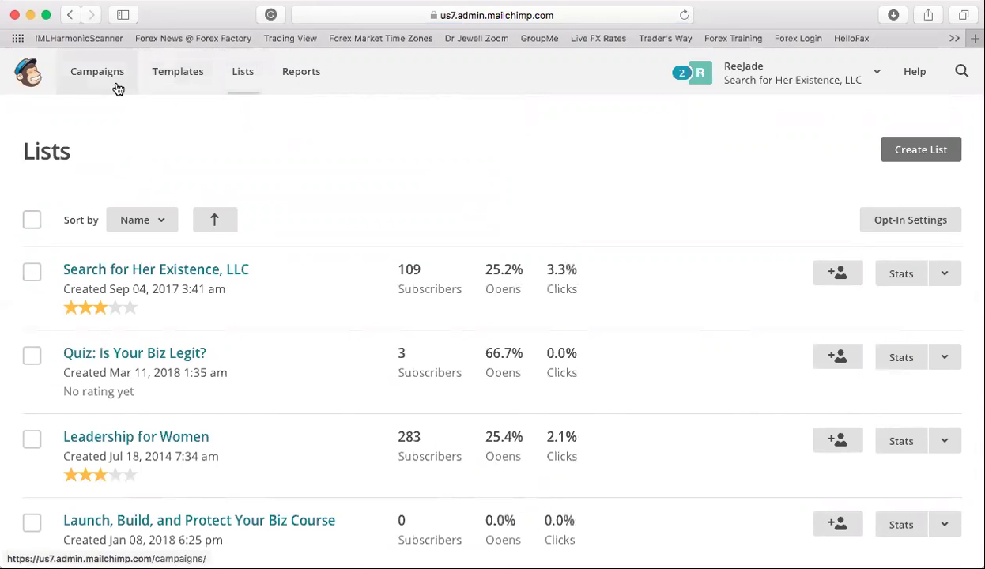
scroll(219, 281, down, 5)
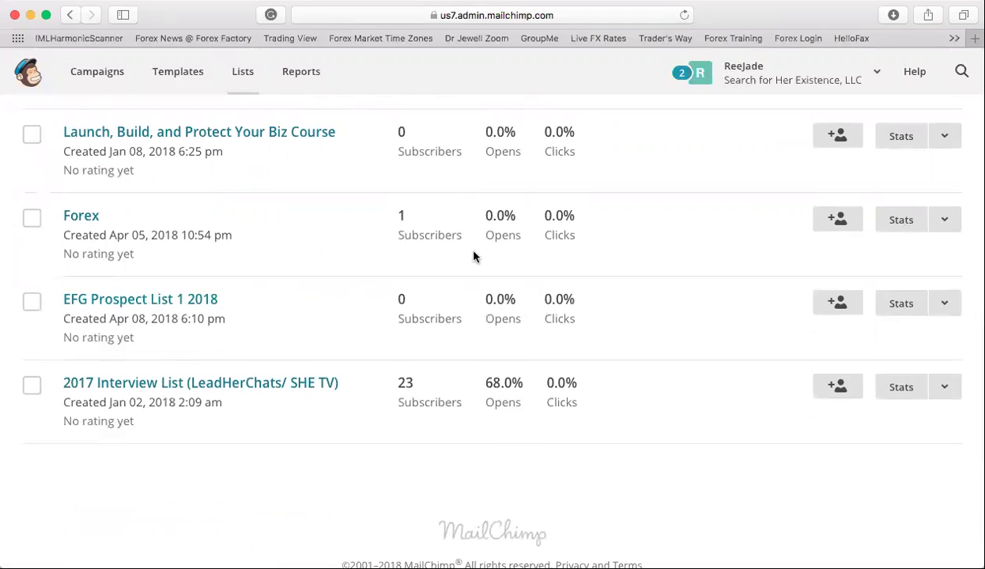
scroll(466, 237, up, 5)
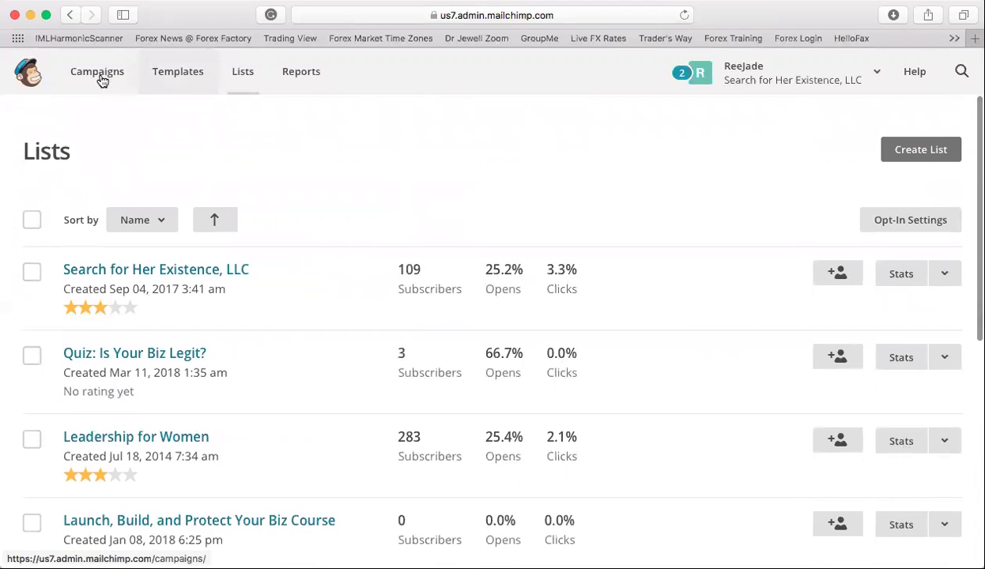
click(97, 73)
click(97, 72)
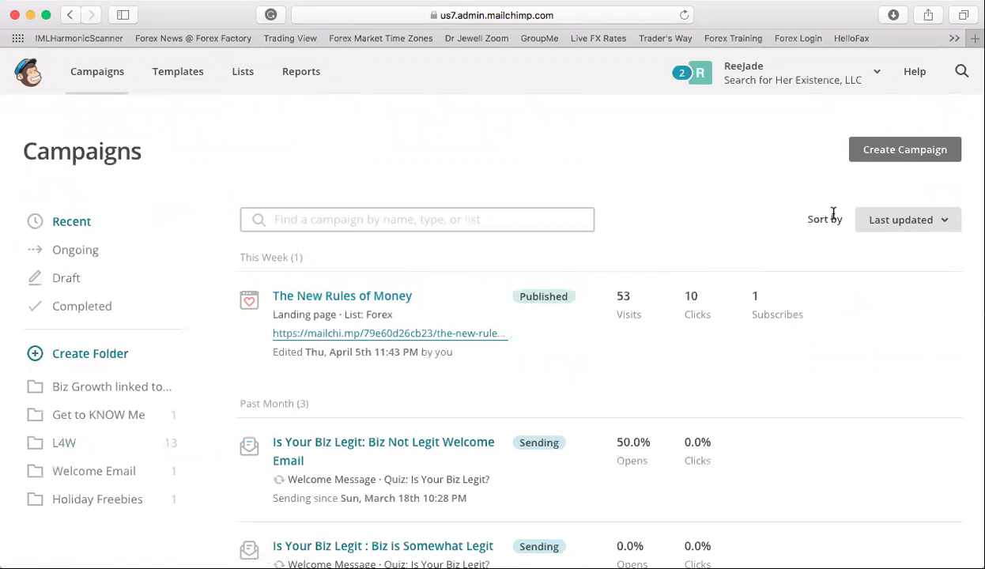
- Create a landing page named 'EFG Prospects' collecting signups into EFG Prospect List 1 2018
click(933, 151)
scroll(711, 213, down, 1)
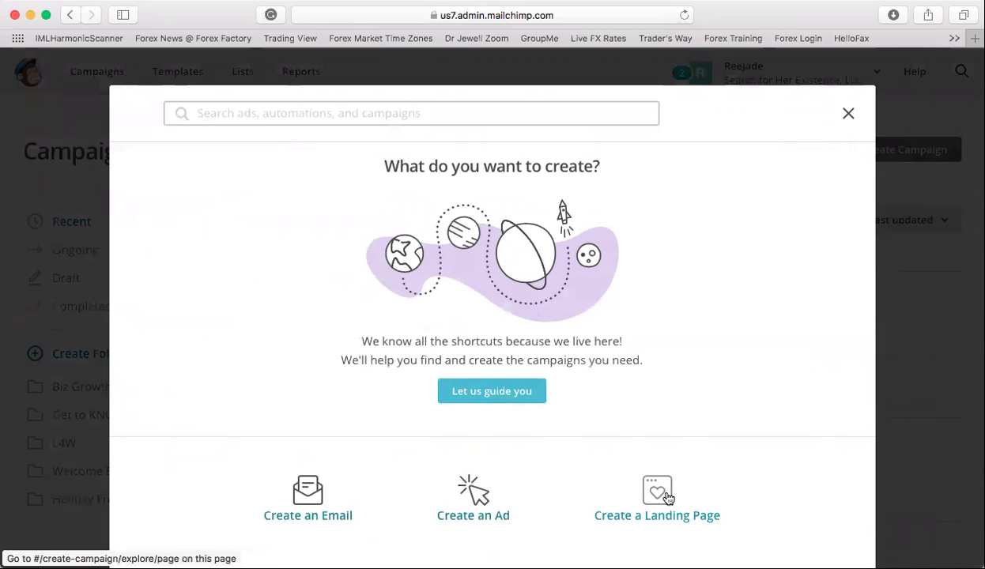
click(664, 494)
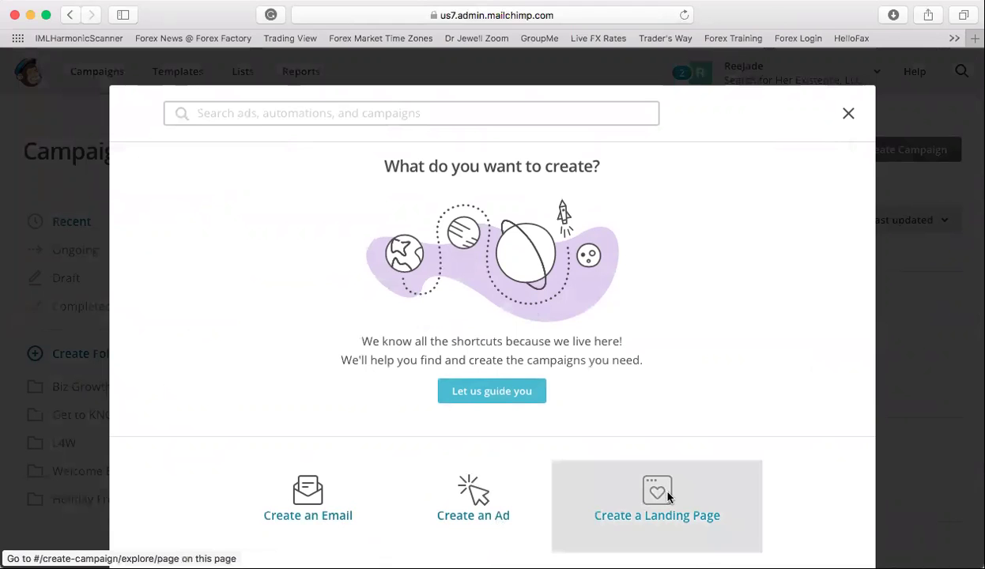
click(521, 347)
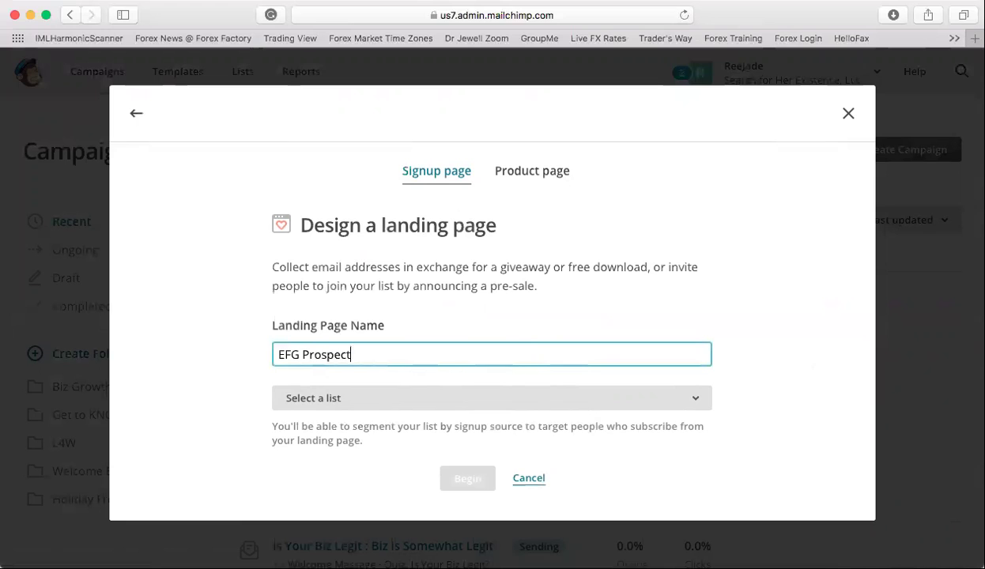
click(589, 398)
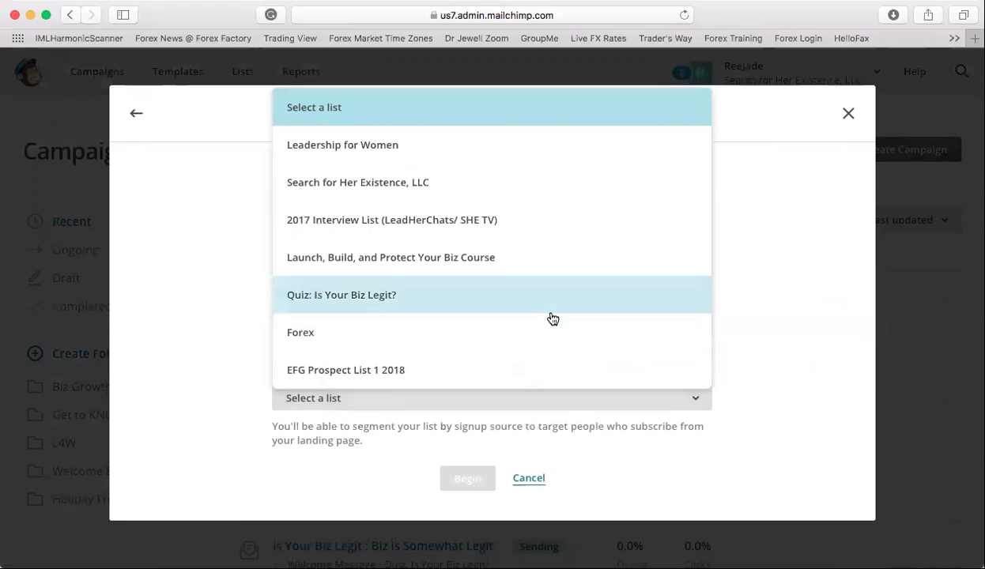
click(548, 385)
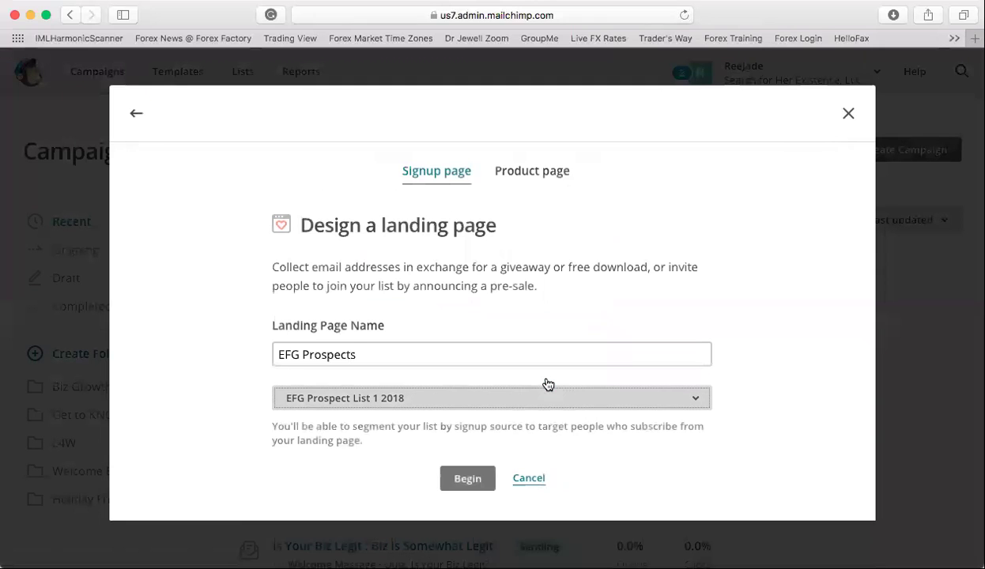
click(474, 488)
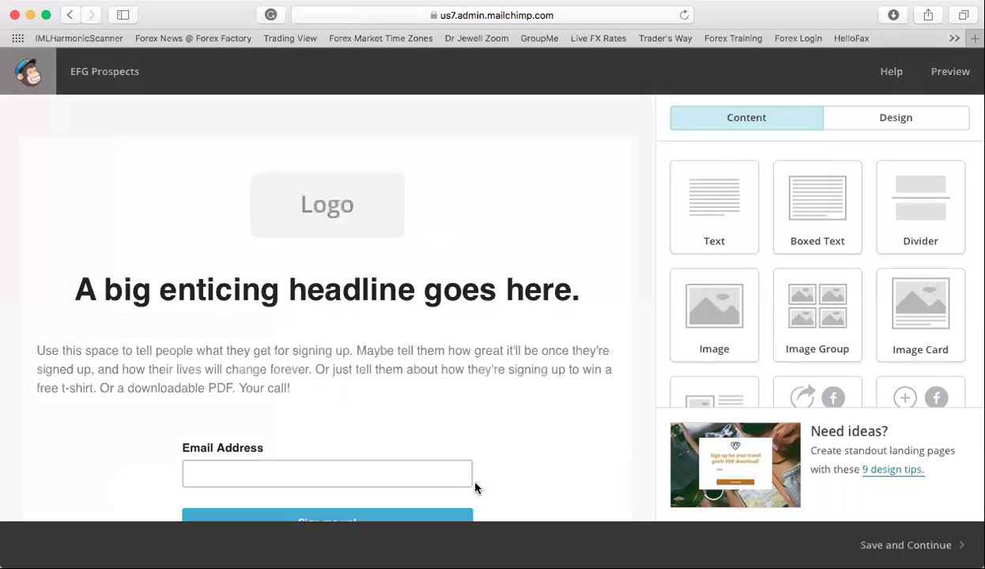
- Select the landing page's default logo block to edit its image
scroll(480, 320, down, 3)
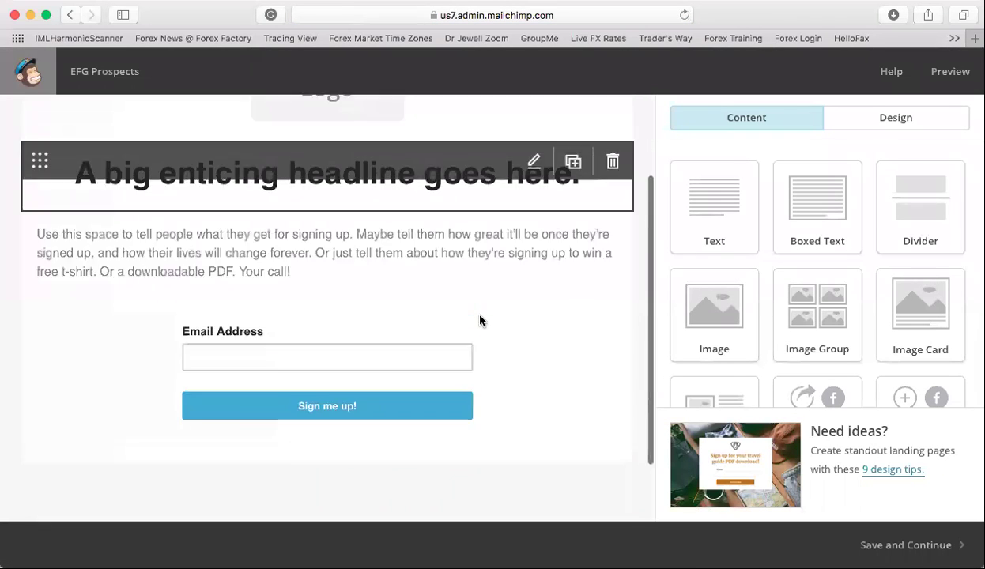
scroll(480, 320, up, 3)
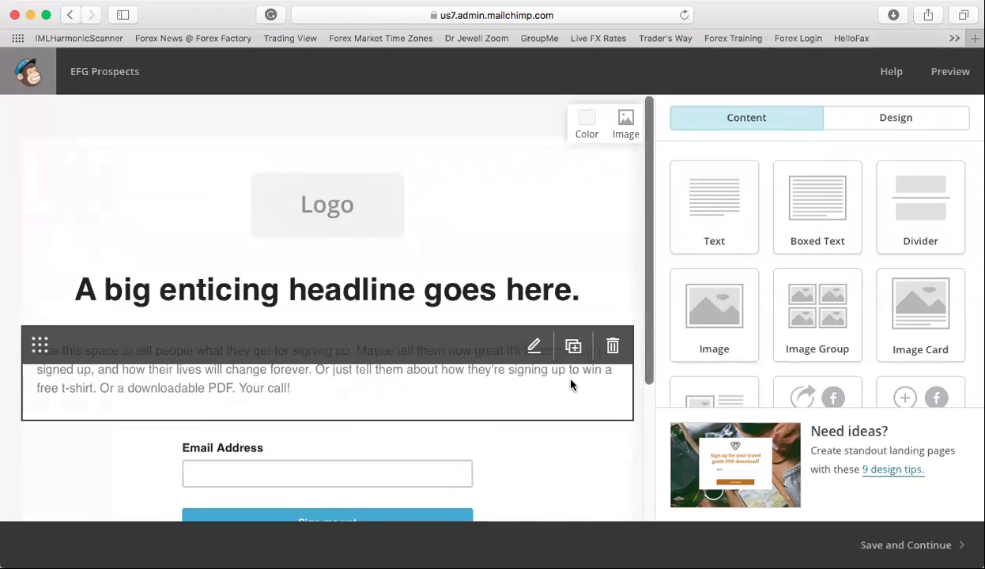
scroll(573, 385, down, 3)
scroll(573, 385, up, 3)
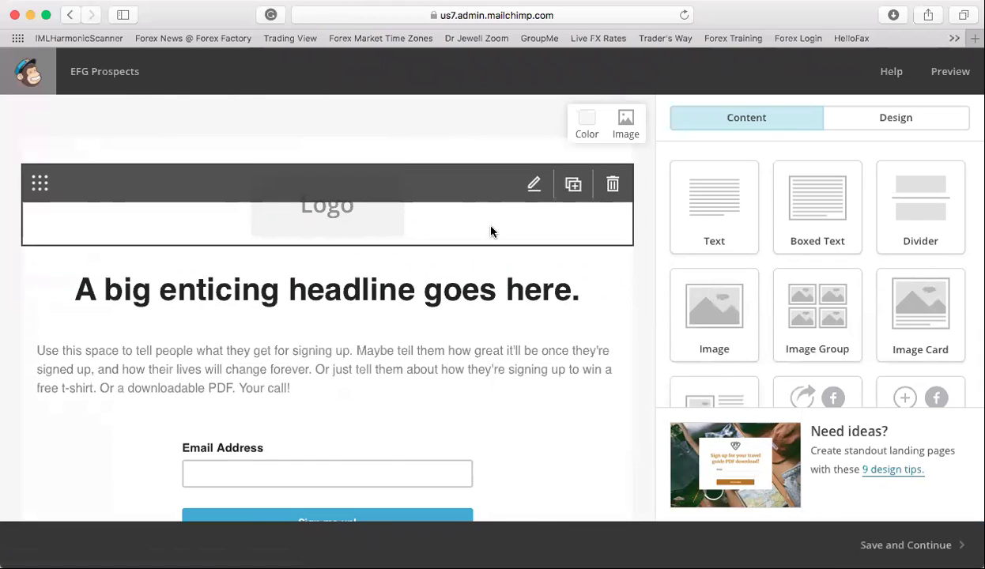
click(543, 172)
mouse_move(535, 185)
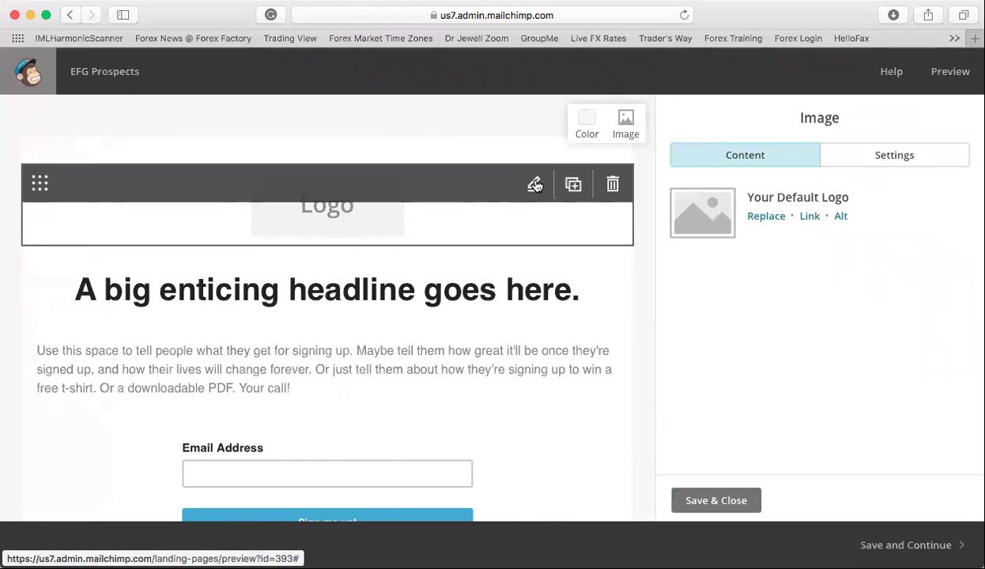
- Replace the placeholder logo with the S.H.E. image from the Content Manager
click(768, 217)
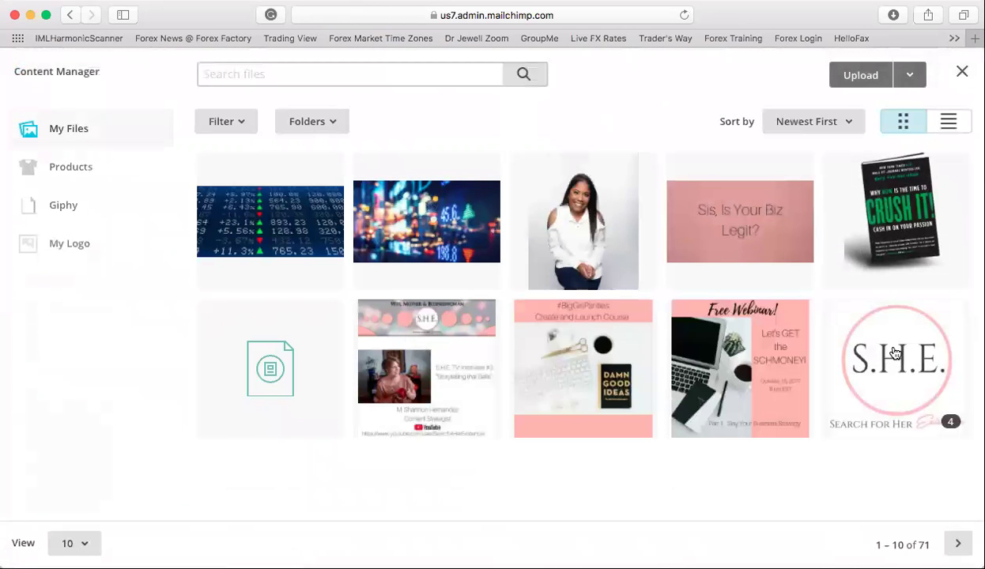
click(869, 346)
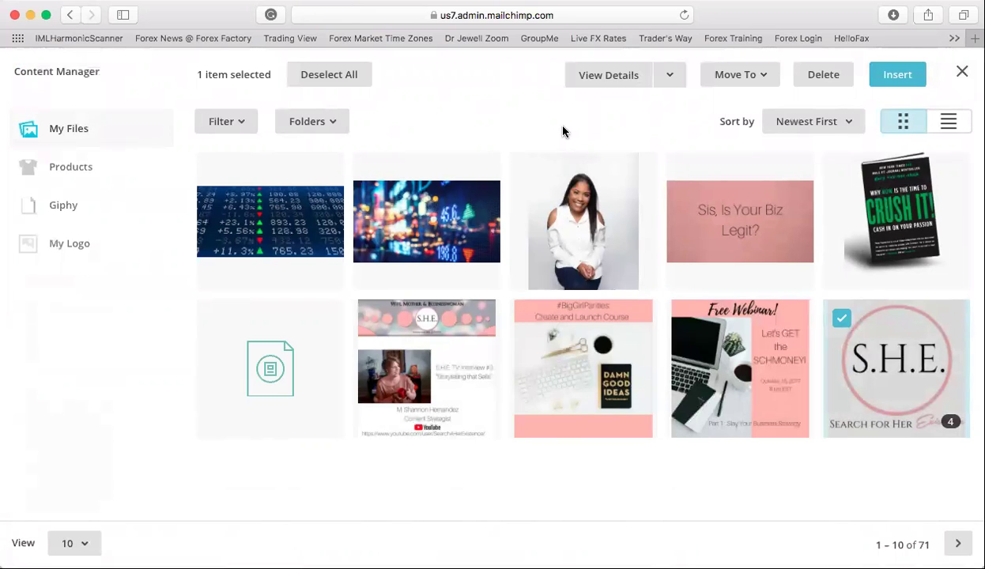
click(896, 76)
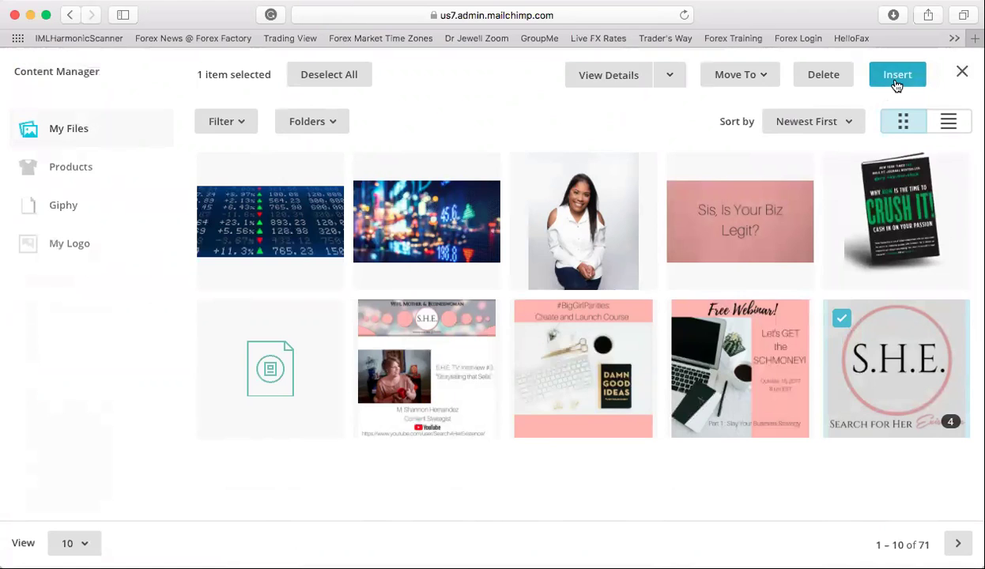
- Replace the placeholder headline with 'Are you going to remain BROKE forever?!'
scroll(585, 276, down, 3)
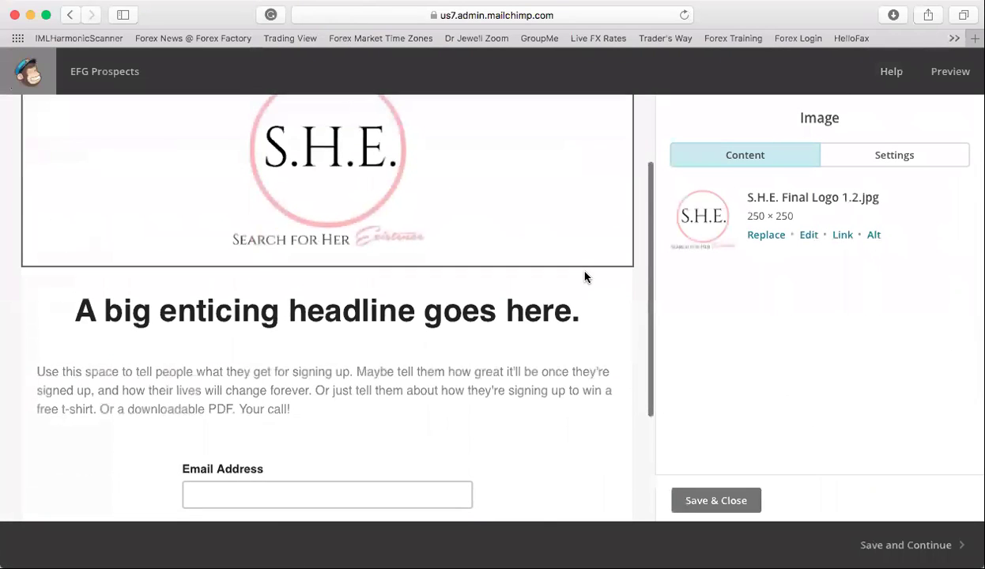
click(535, 253)
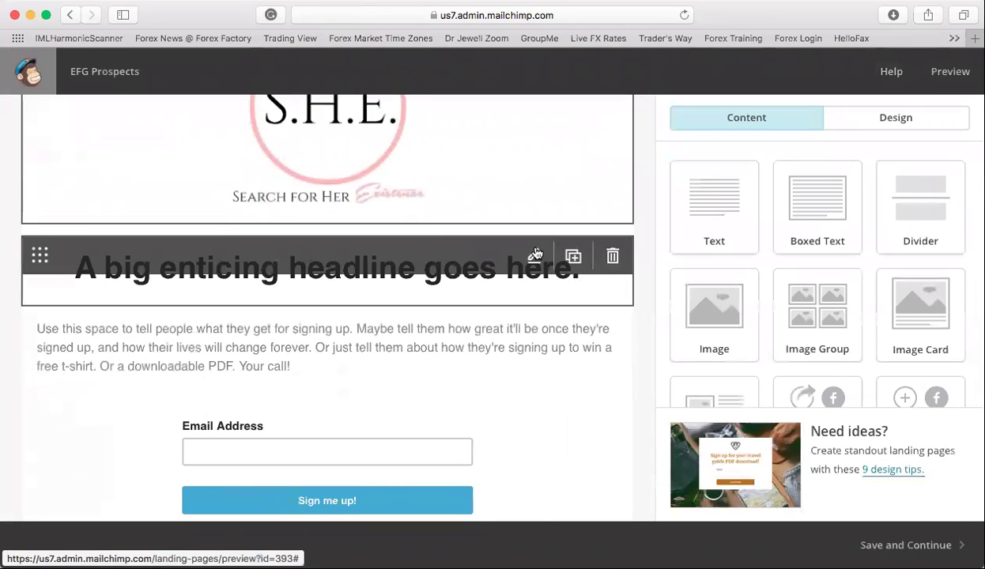
click(732, 309)
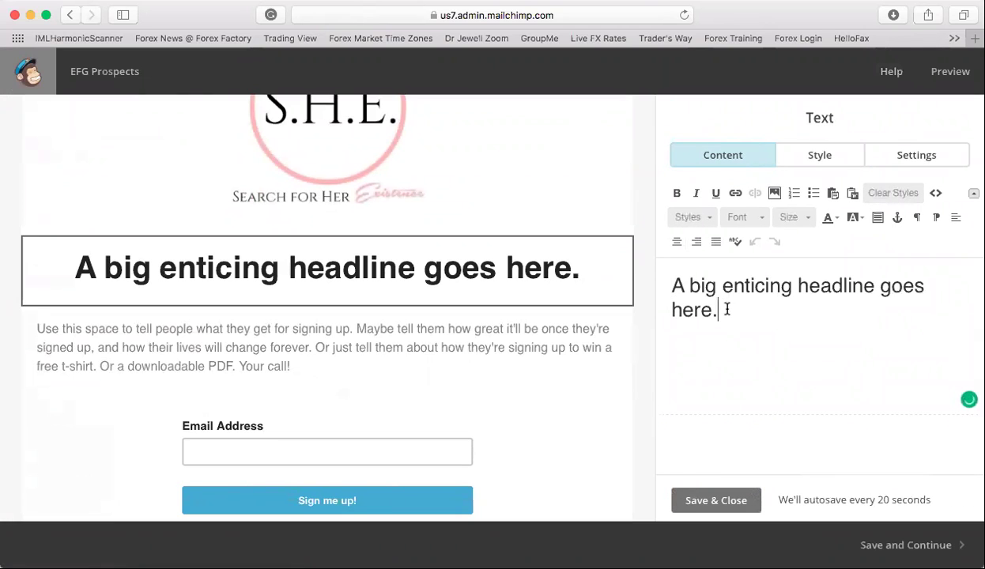
drag(727, 309, 673, 277)
key(BackSpace)
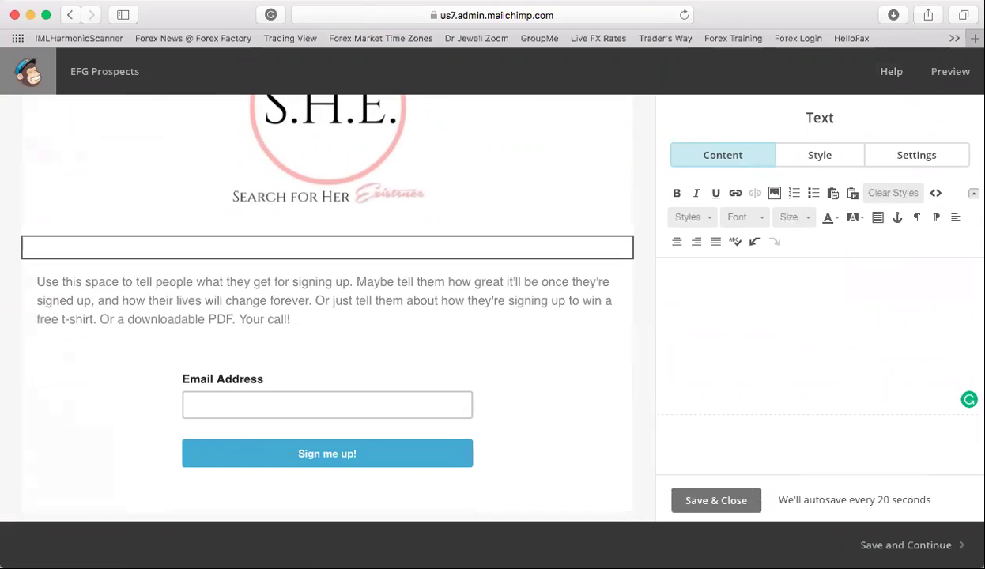
text(Ge)
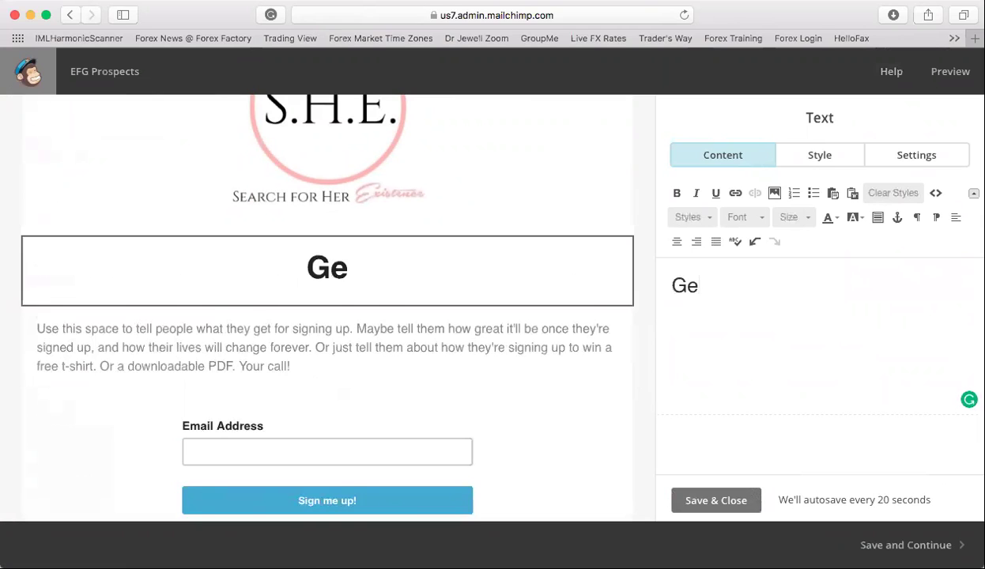
key(BackSpace)
key(BackSpace)
text(Are )
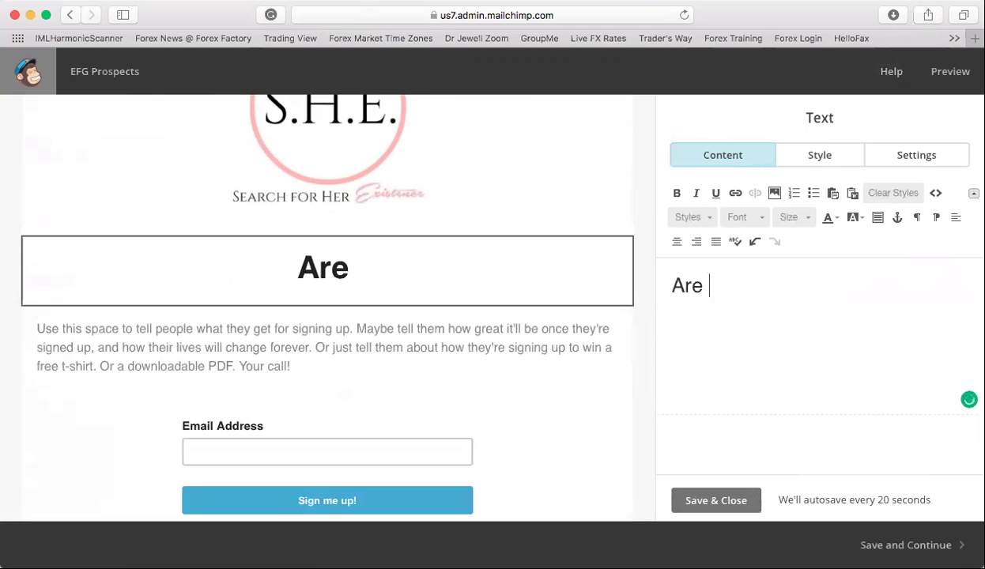
text(you goingt o r)
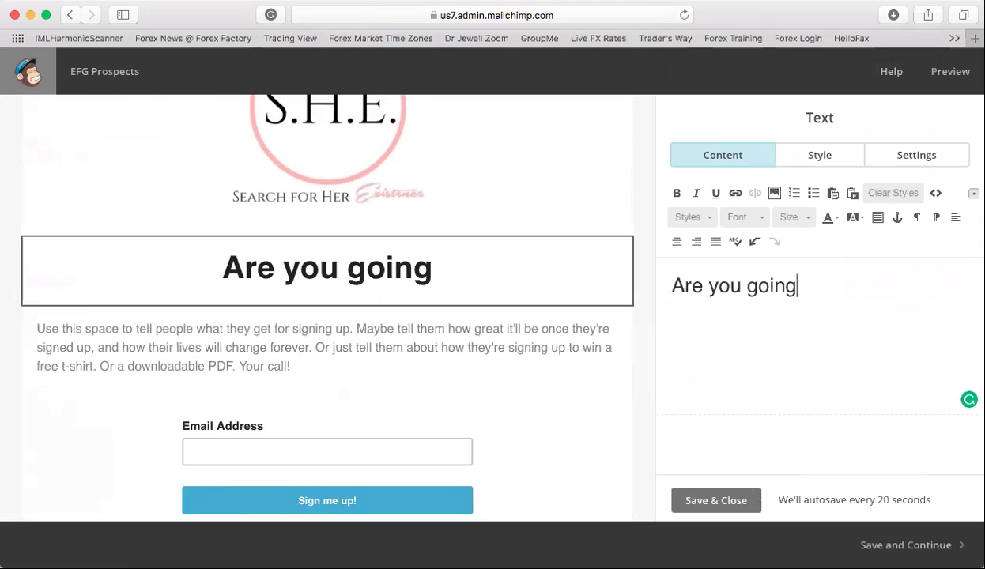
key(BackSpace)
key(BackSpace)
key(BackSpace)
key(BackSpace)
key(BackSpace)
text(to remain BROK)
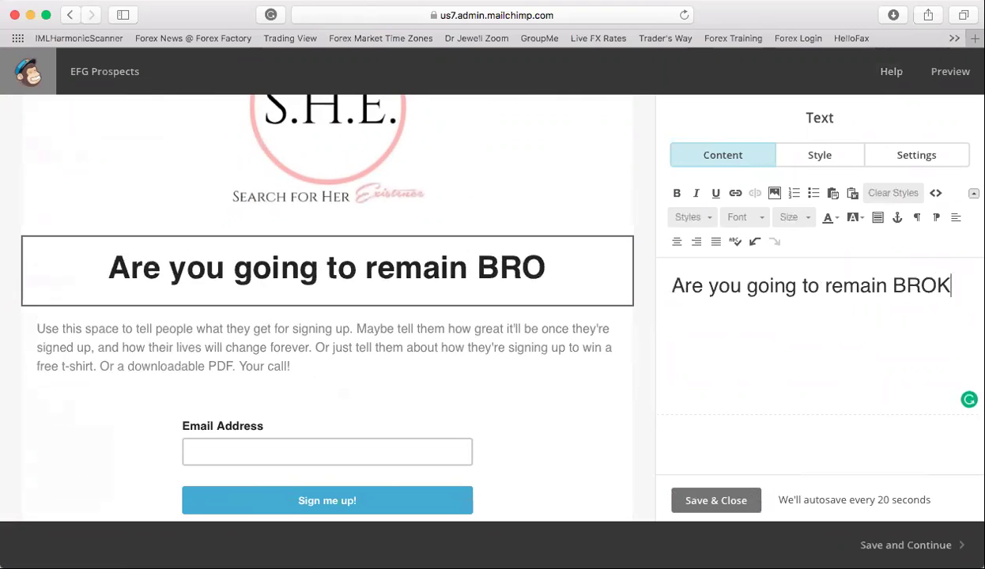
text(E forever?!)
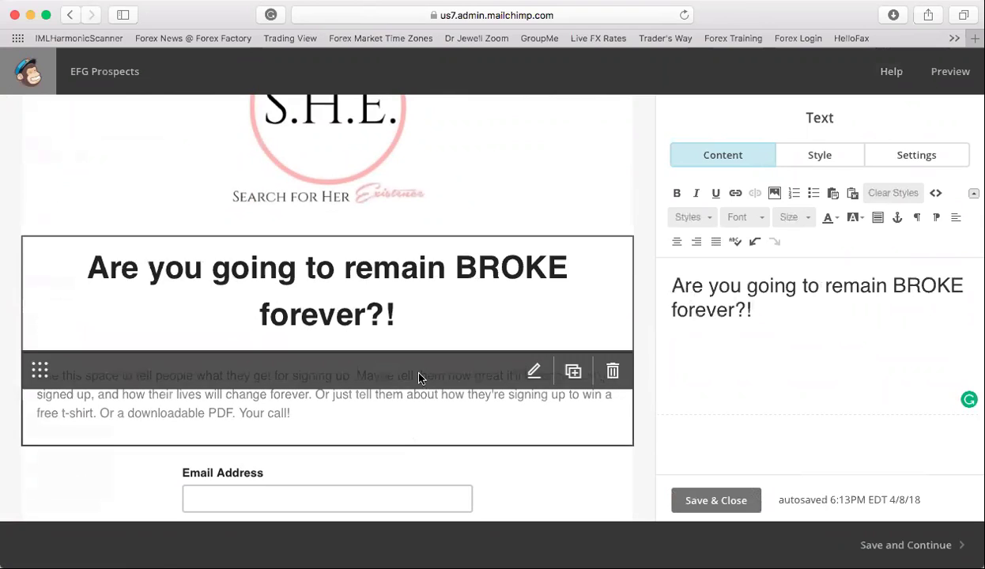
triple_click(673, 286)
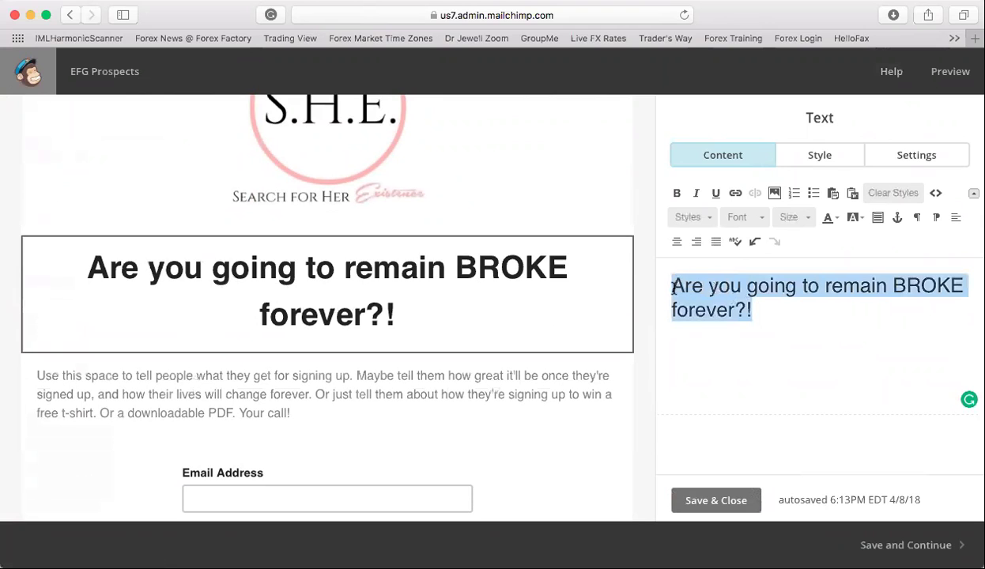
- Review the headline's style and font options unchanged, then open the body paragraph for editing
click(710, 221)
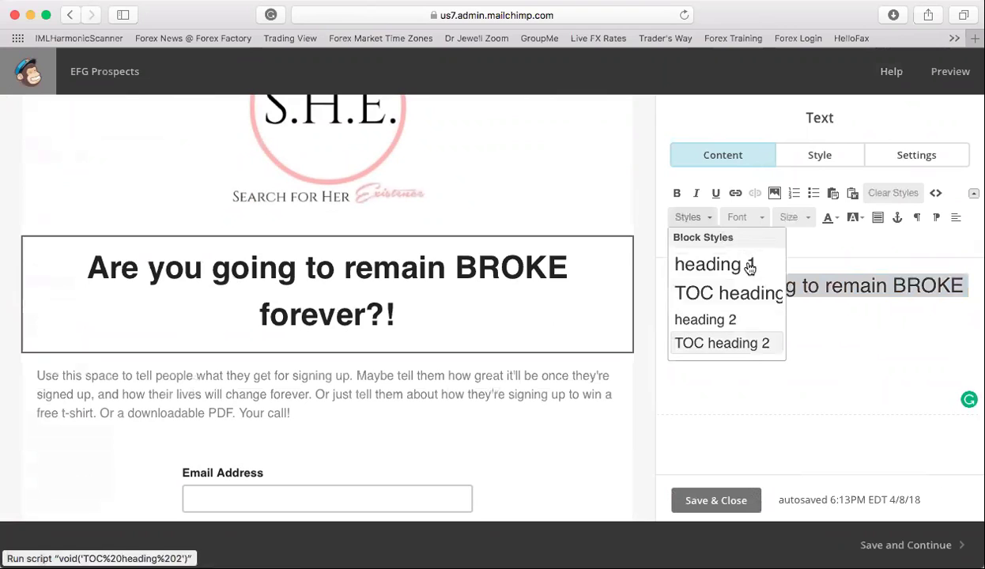
click(759, 224)
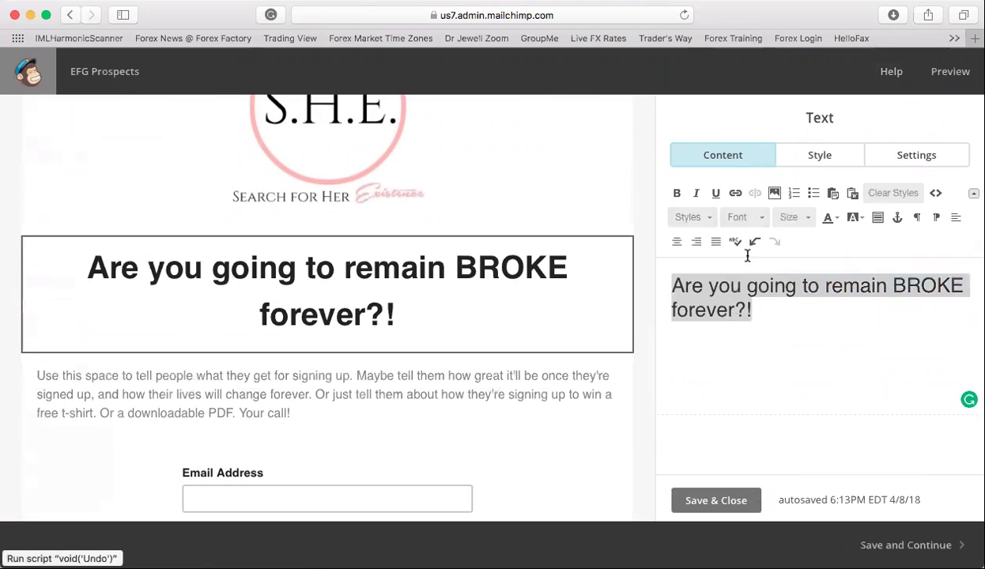
click(760, 223)
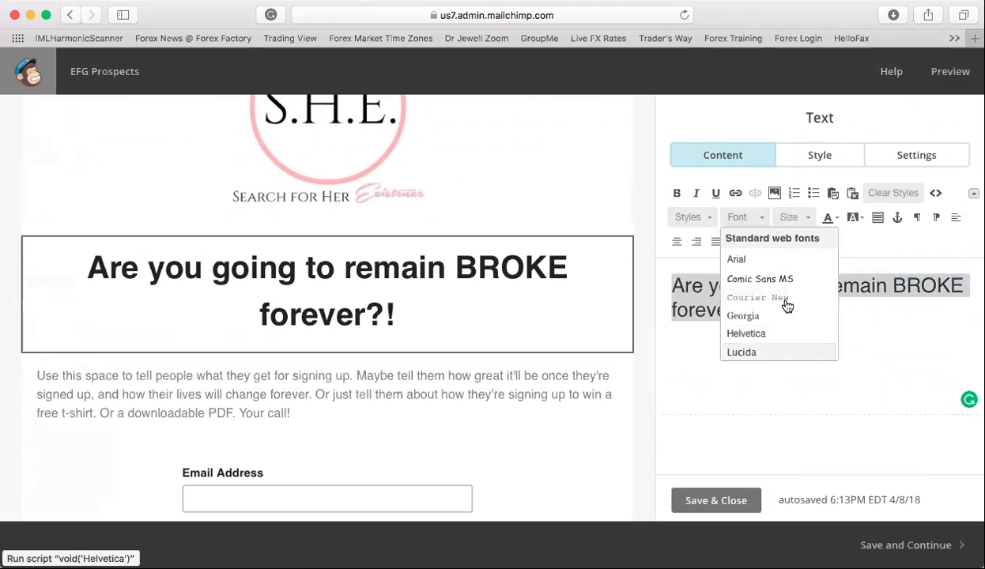
click(815, 281)
mouse_move(601, 354)
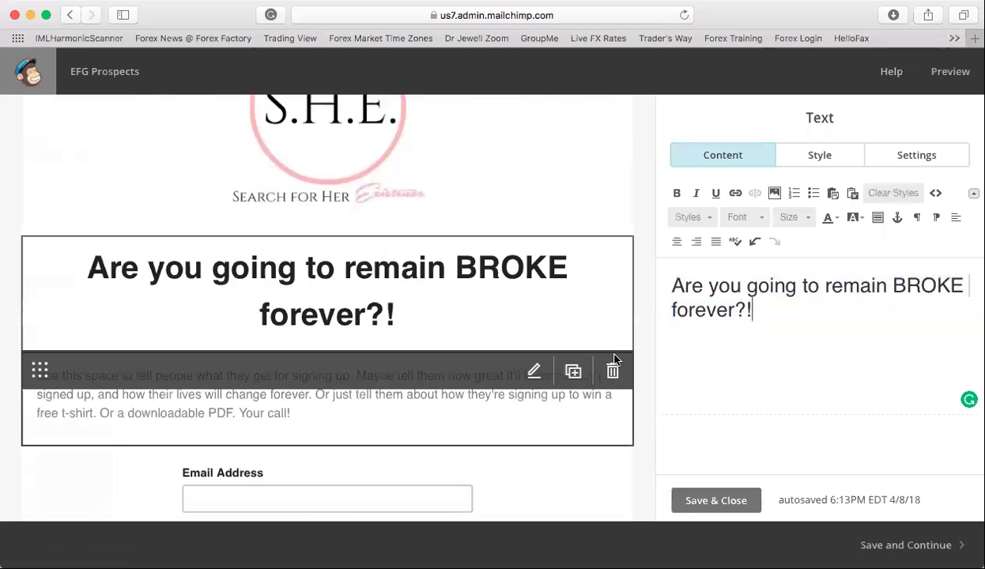
click(534, 373)
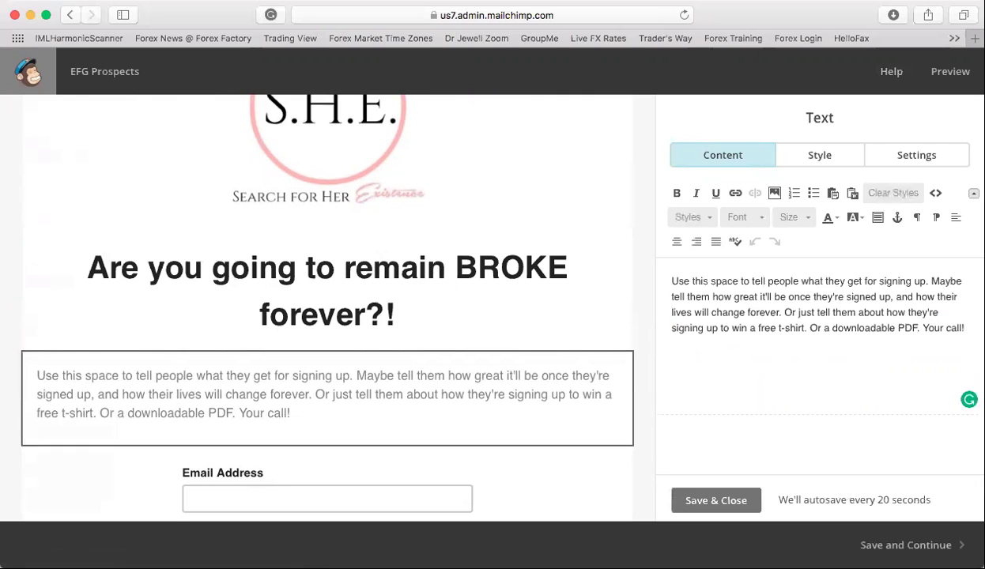
- Replace the body paragraph with 'fekfnekfekfn fmd' and open the signup form's field settings
drag(970, 323, 672, 274)
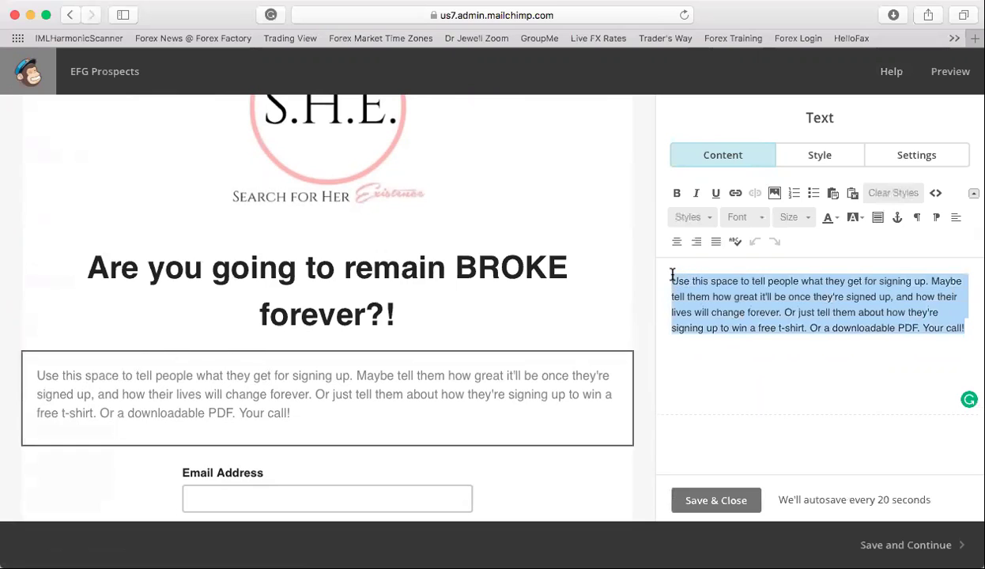
key(BackSpace)
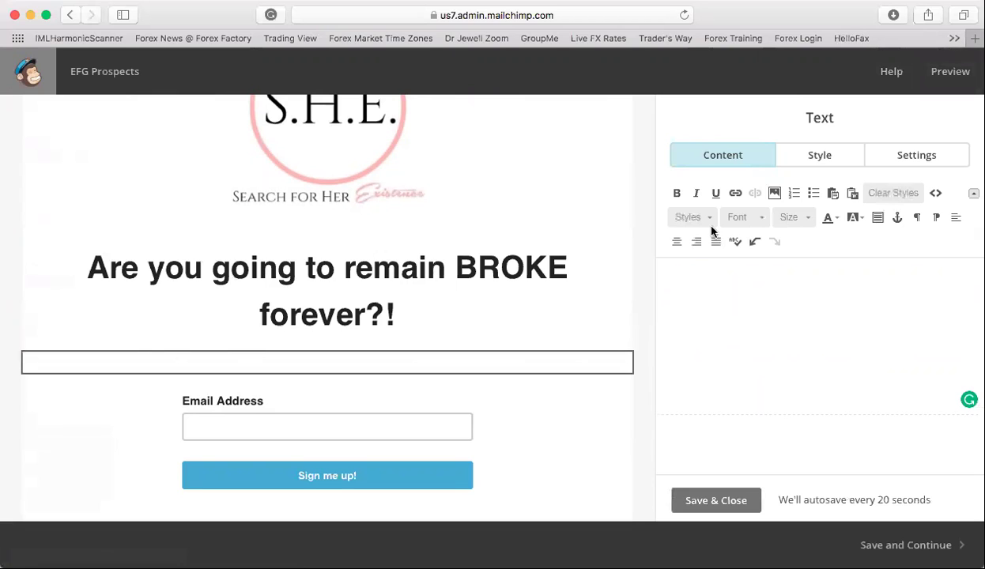
scroll(578, 293, down, 3)
scroll(573, 316, up, 2)
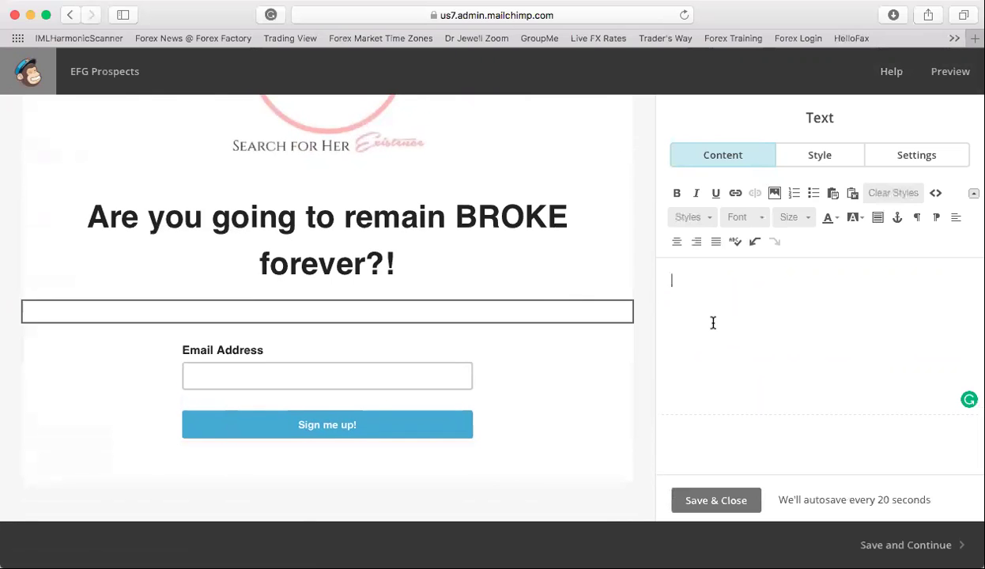
text(fekfnekfekfn fmd)
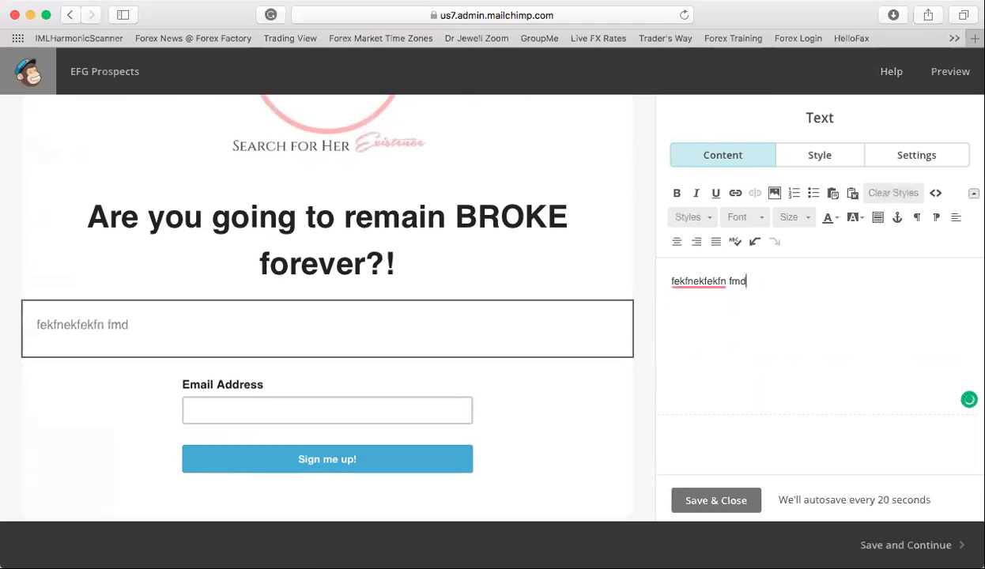
click(573, 377)
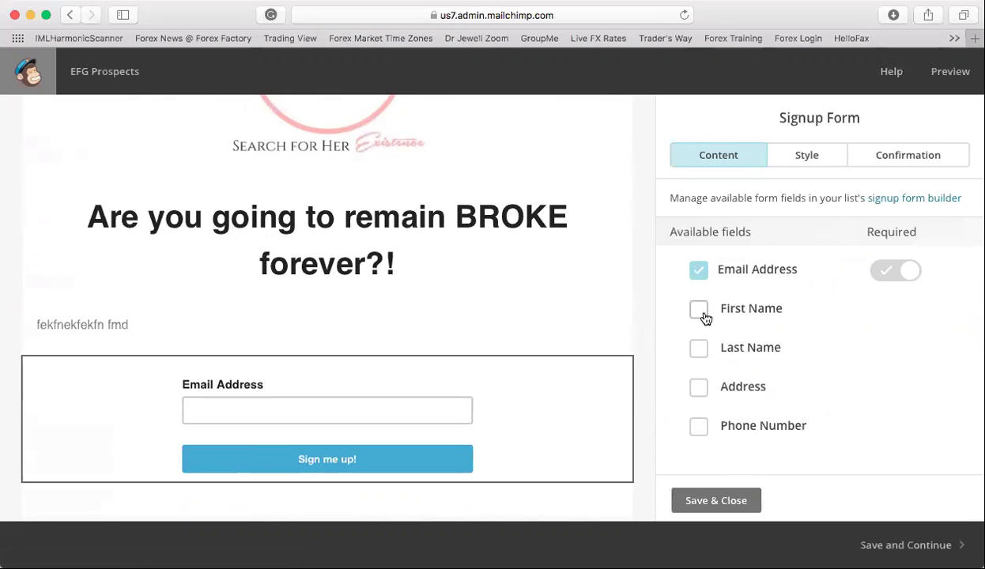
- Tick the First Name and Phone Number fields on the signup form
click(699, 310)
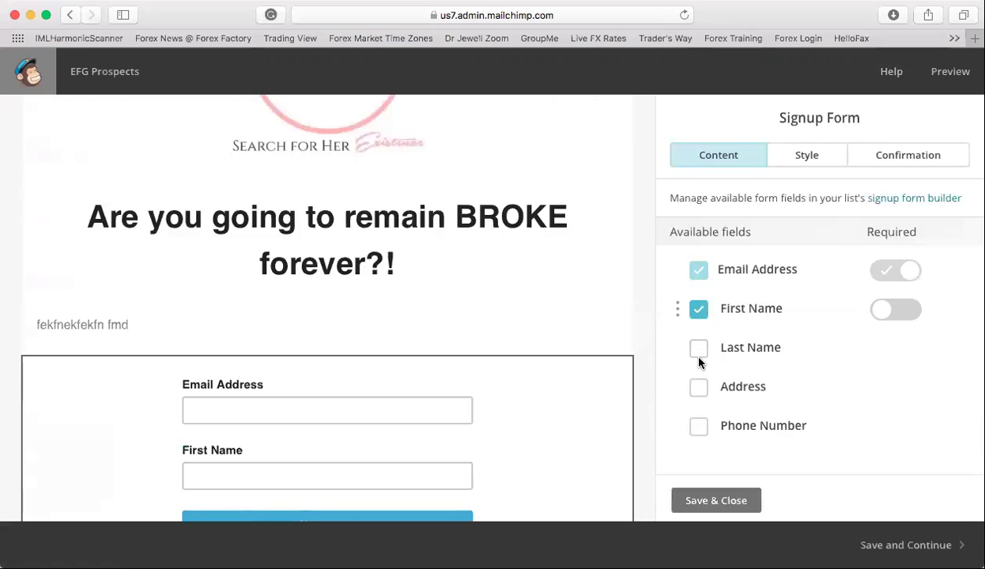
click(698, 427)
scroll(692, 425, down, 2)
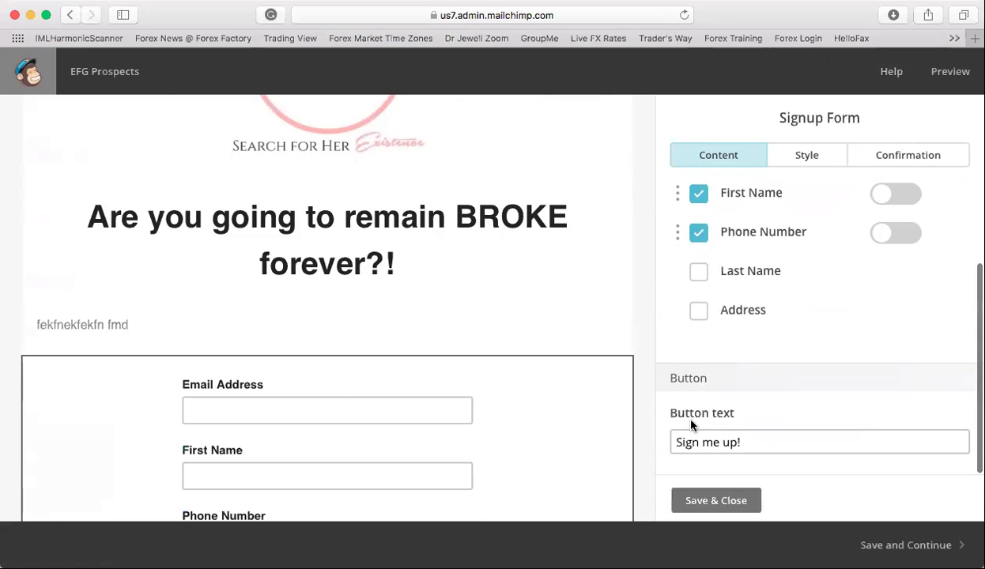
scroll(540, 457, down, 4)
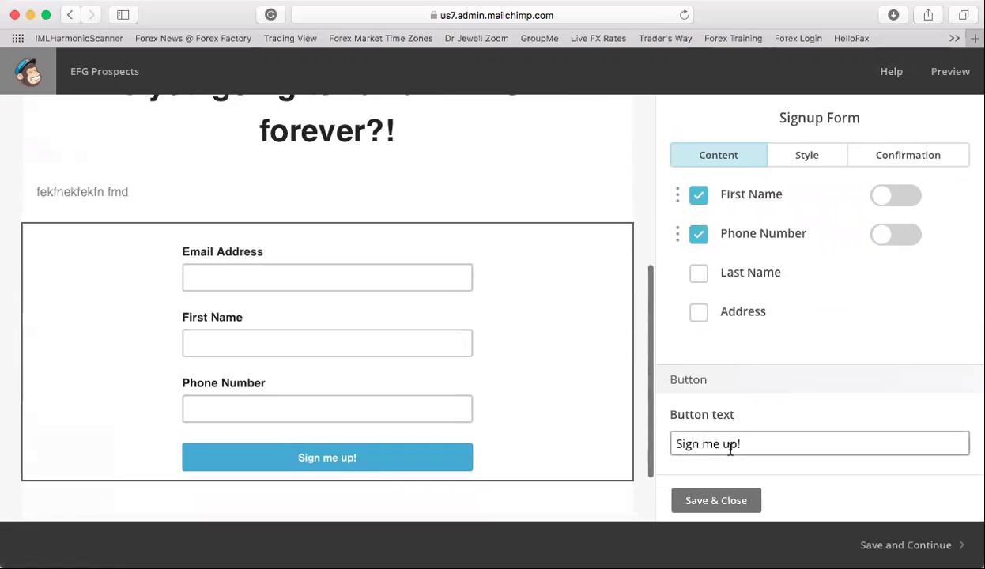
- Change the button text from 'Sign me up!' to 'Yes I WANT TO BE FREE!' and save the form
drag(743, 444, 659, 425)
key(BackSpace)
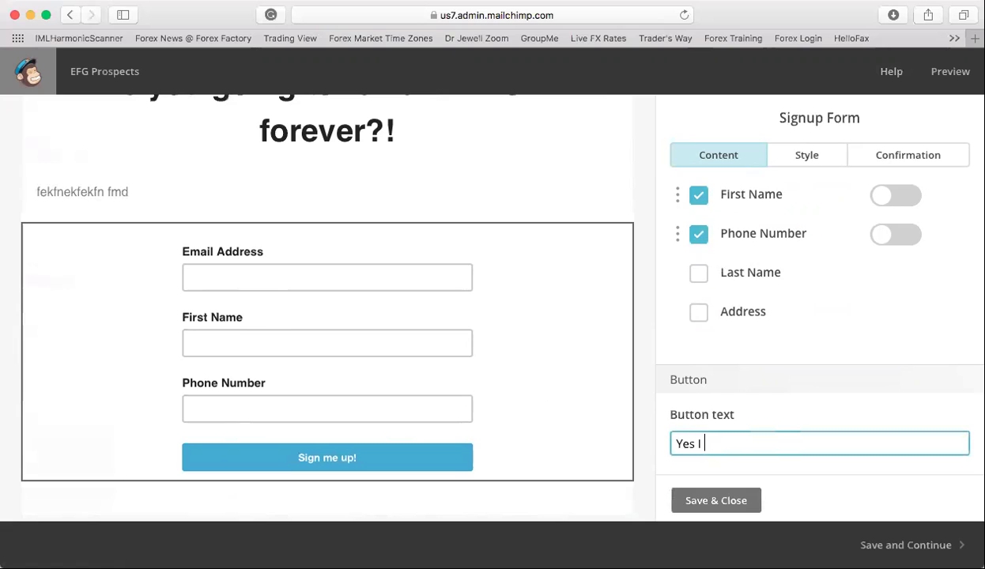
text(Yes I WANT TO BE DEBT FREE!)
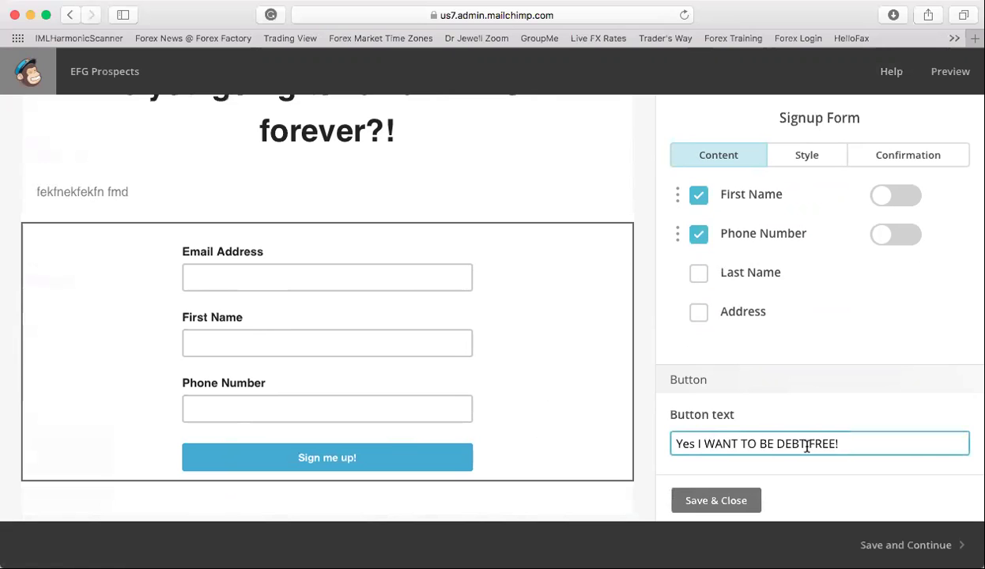
key(BackSpace)
key(BackSpace)
key(BackSpace)
key(BackSpace)
key(BackSpace)
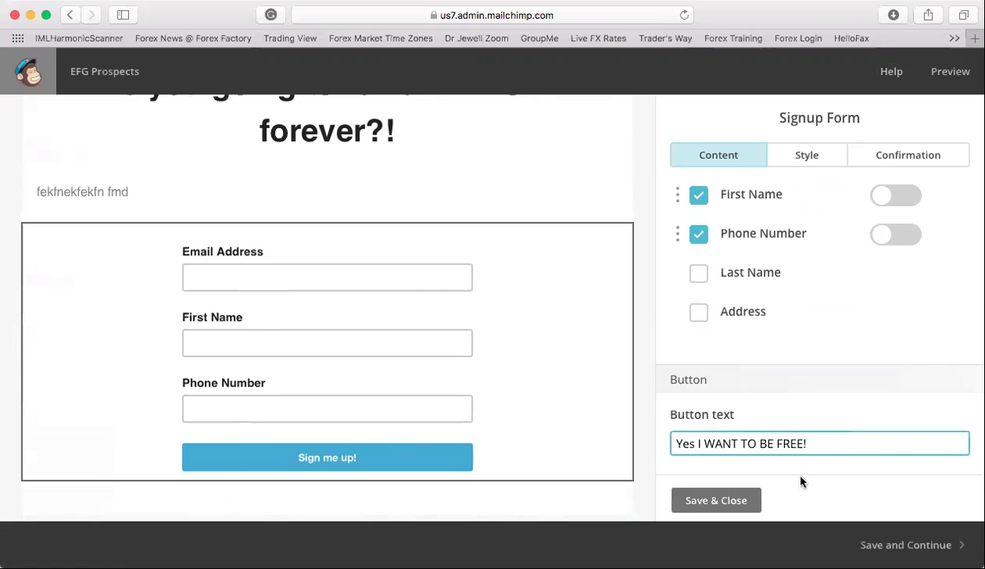
click(747, 500)
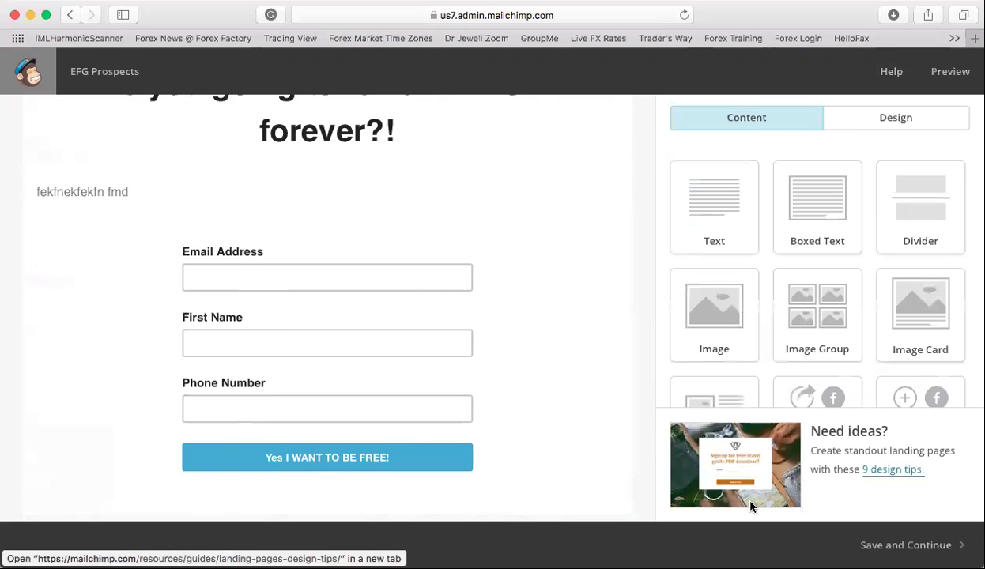
- Insert the blue stock-ticker image from Content Manager as the landing page background and review it
scroll(521, 345, up, 5)
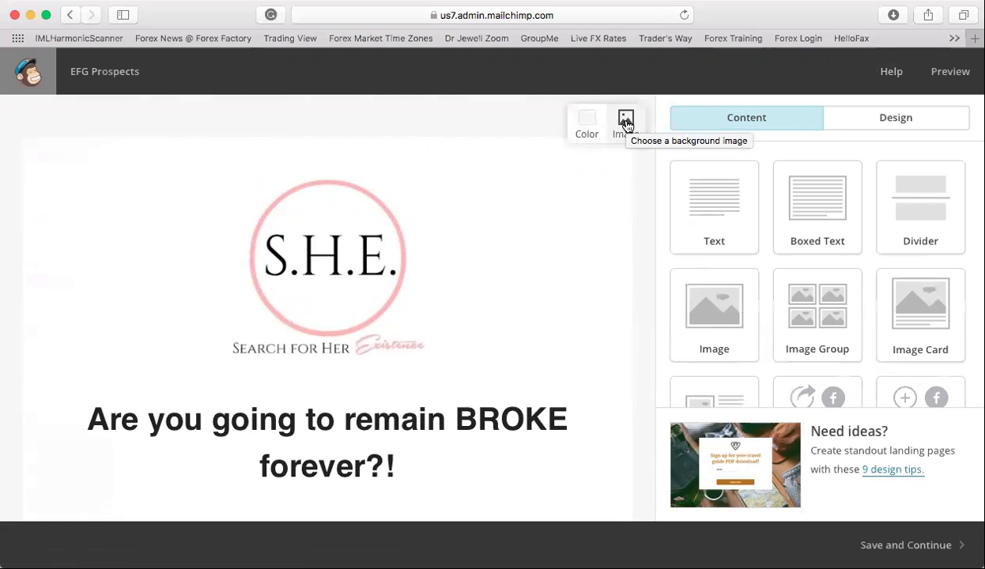
click(626, 119)
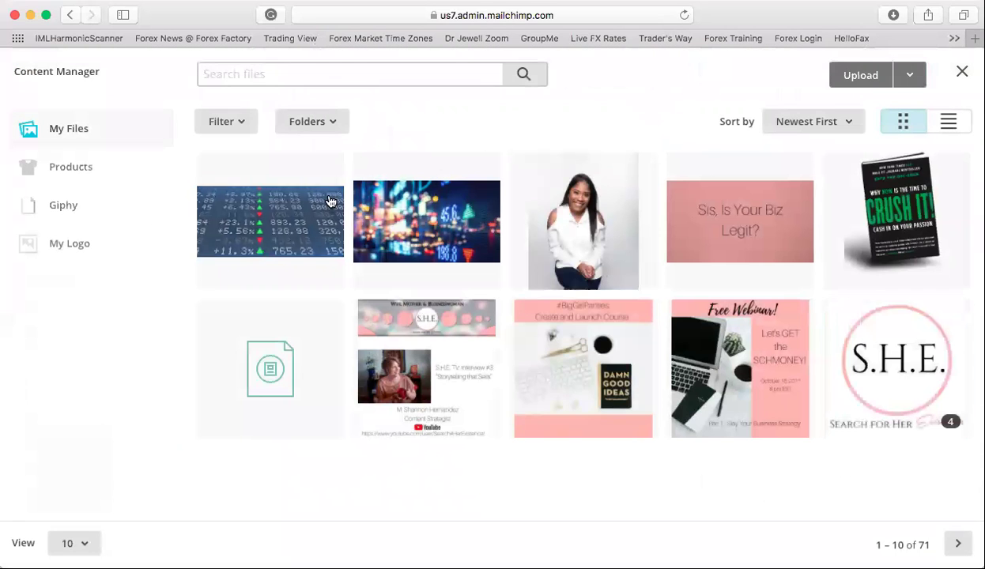
click(255, 220)
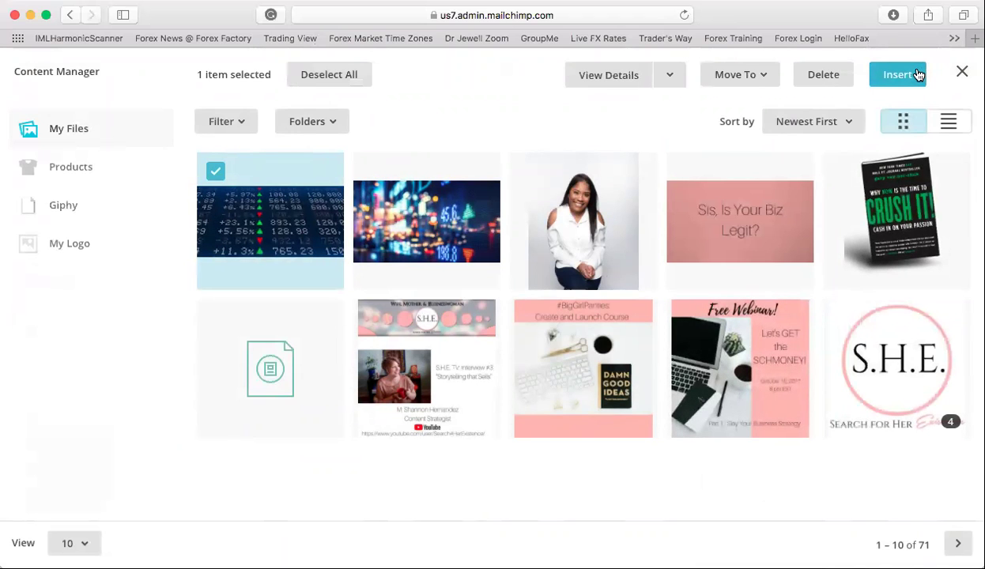
click(918, 74)
scroll(504, 316, down, 4)
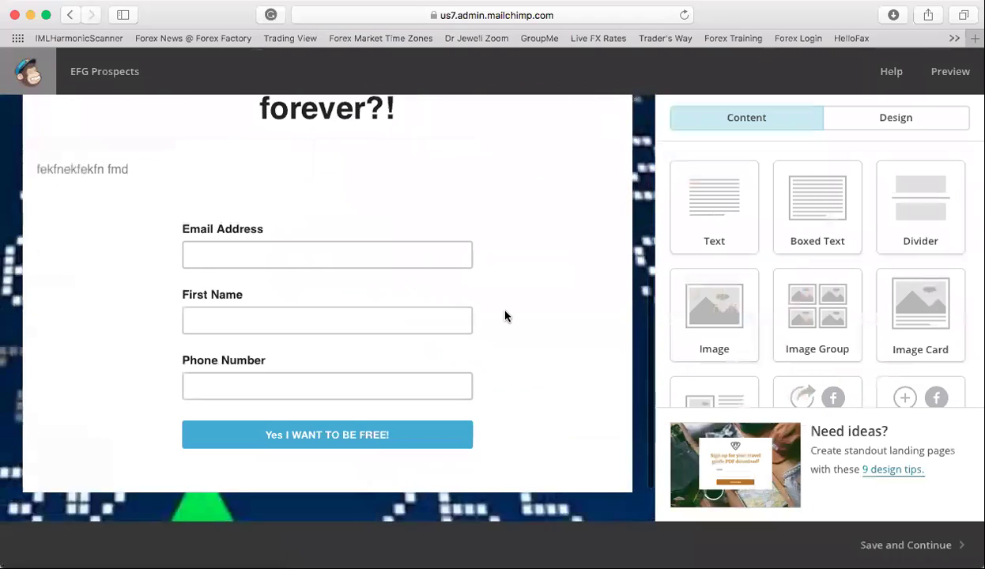
scroll(503, 402, up, 5)
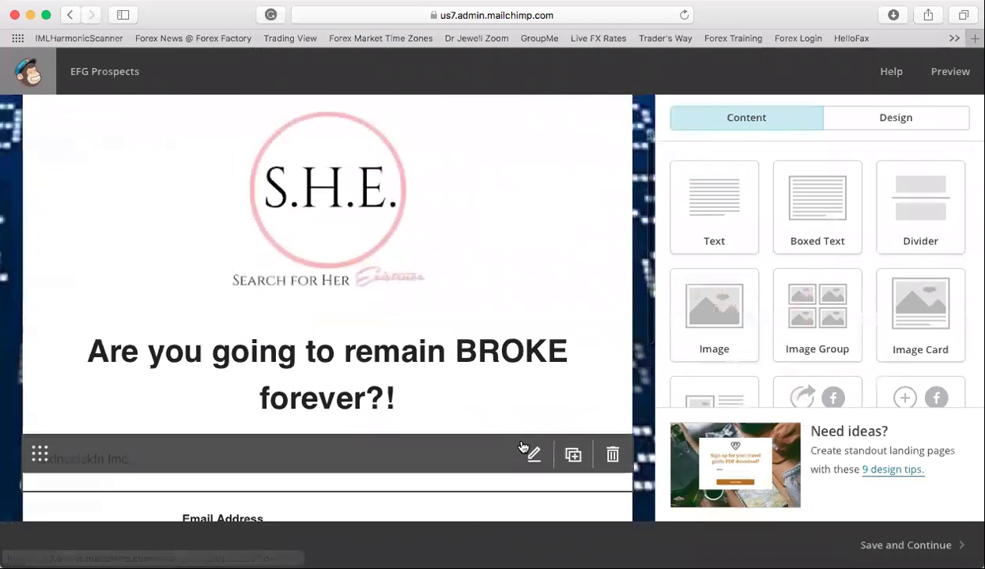
scroll(494, 323, down, 5)
scroll(490, 336, up, 6)
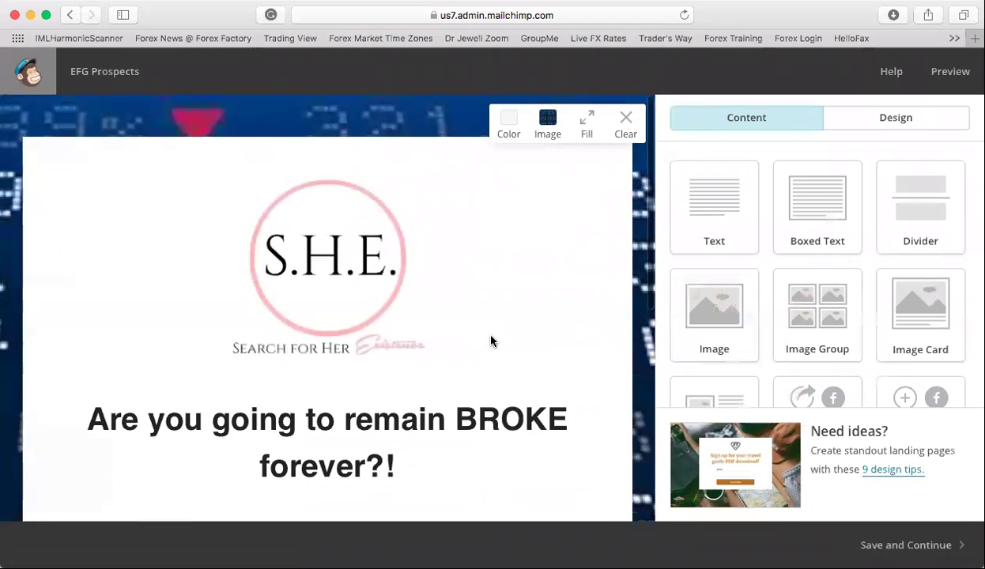
scroll(545, 324, down, 5)
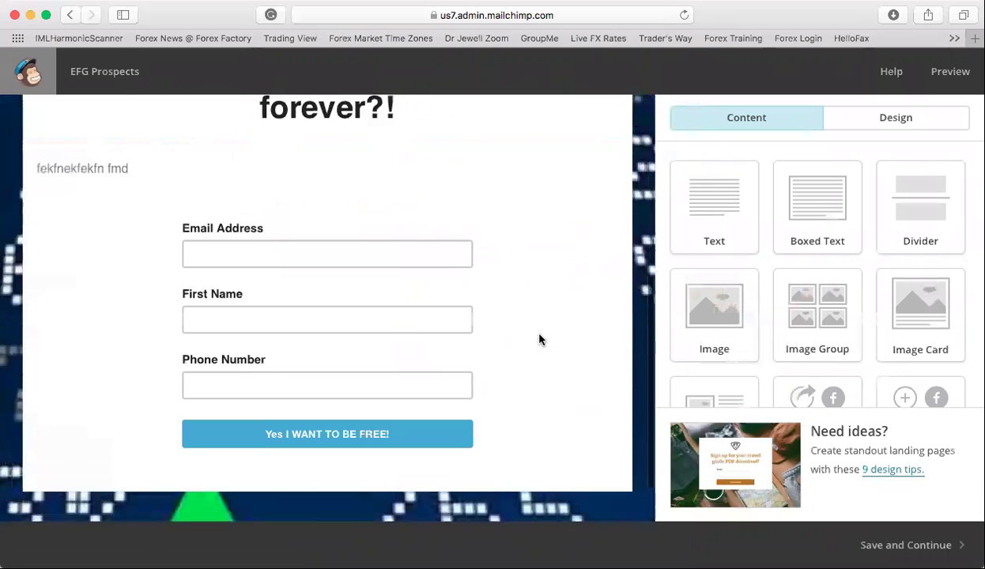
scroll(540, 339, down, 2)
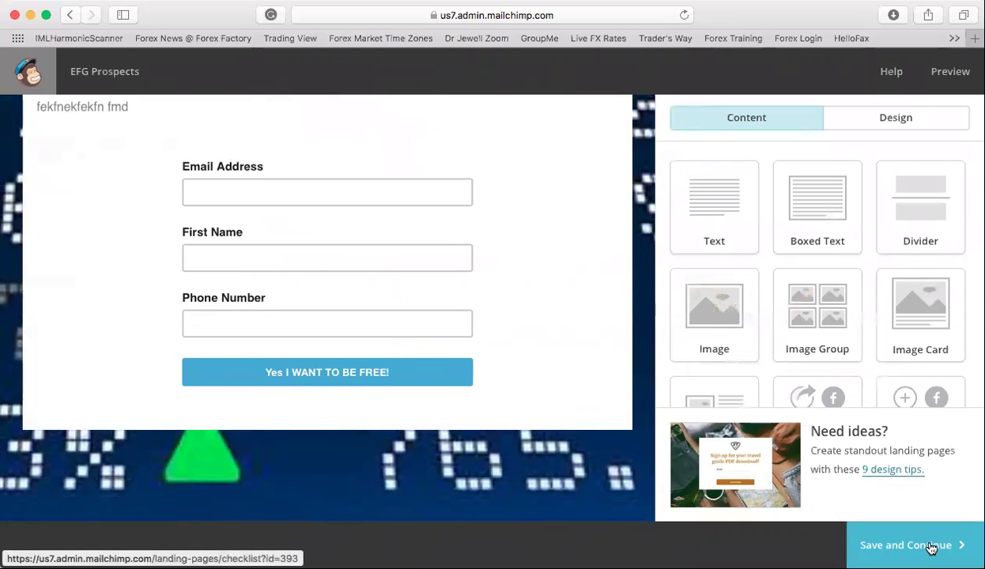
scroll(601, 403, up, 5)
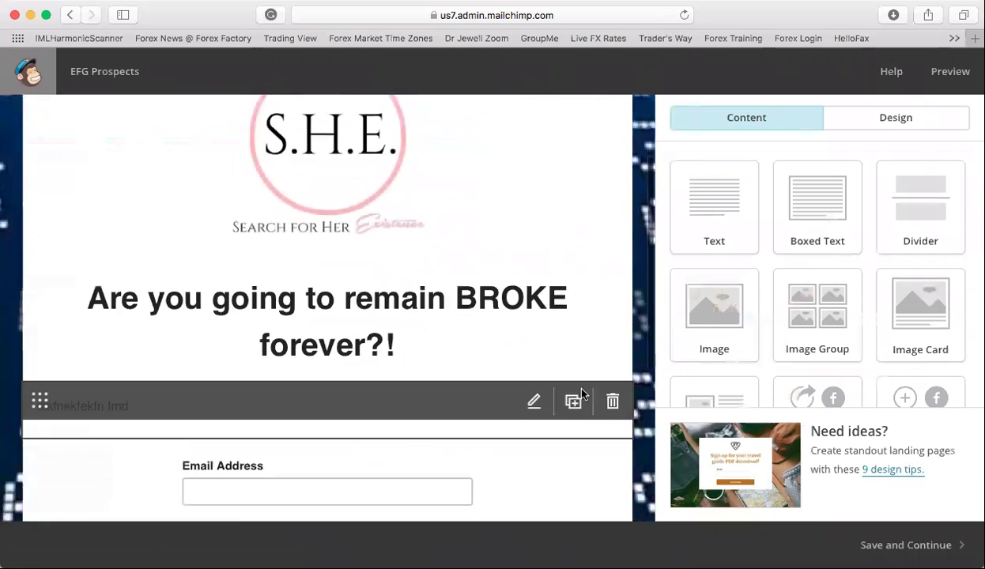
scroll(545, 371, down, 2)
scroll(442, 380, up, 2)
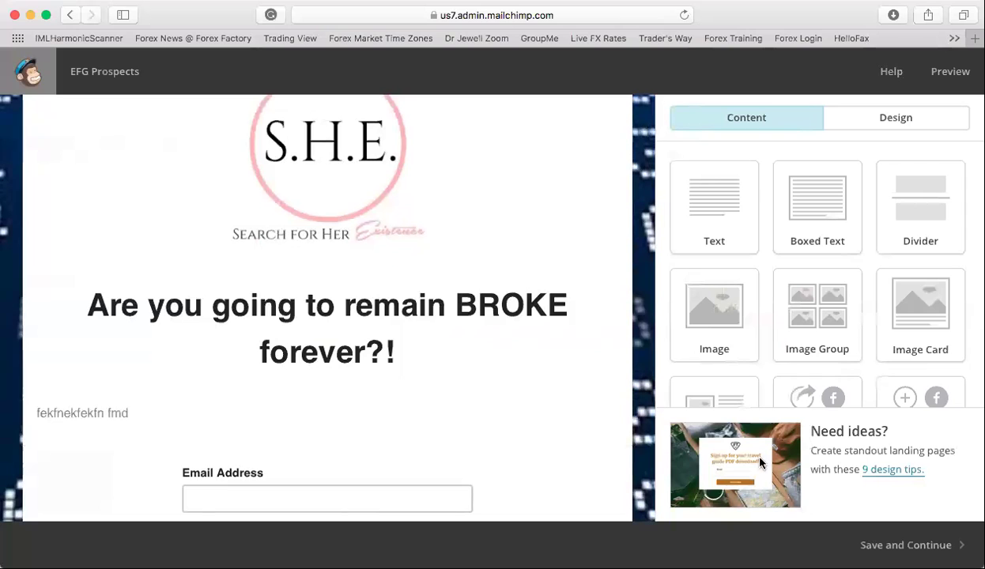
- Save the page design and replace 'Untitled Page' with the title and URL 'millenialwealth'
click(905, 545)
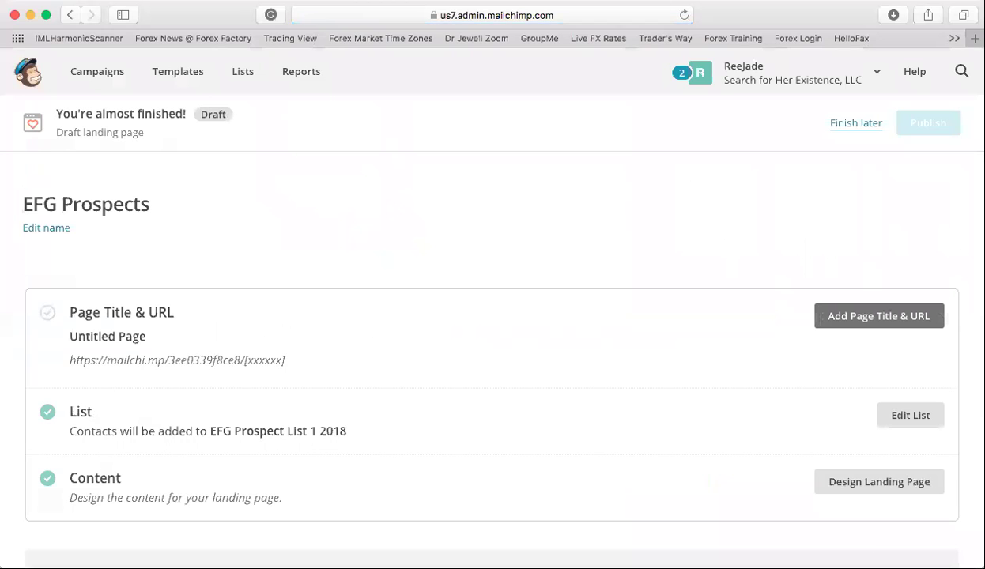
scroll(624, 413, down, 1)
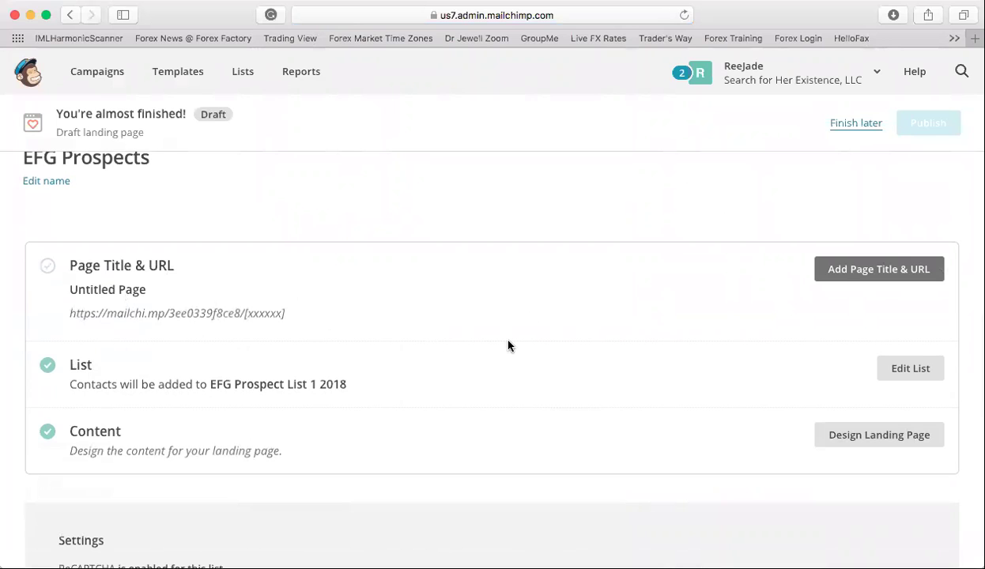
click(853, 272)
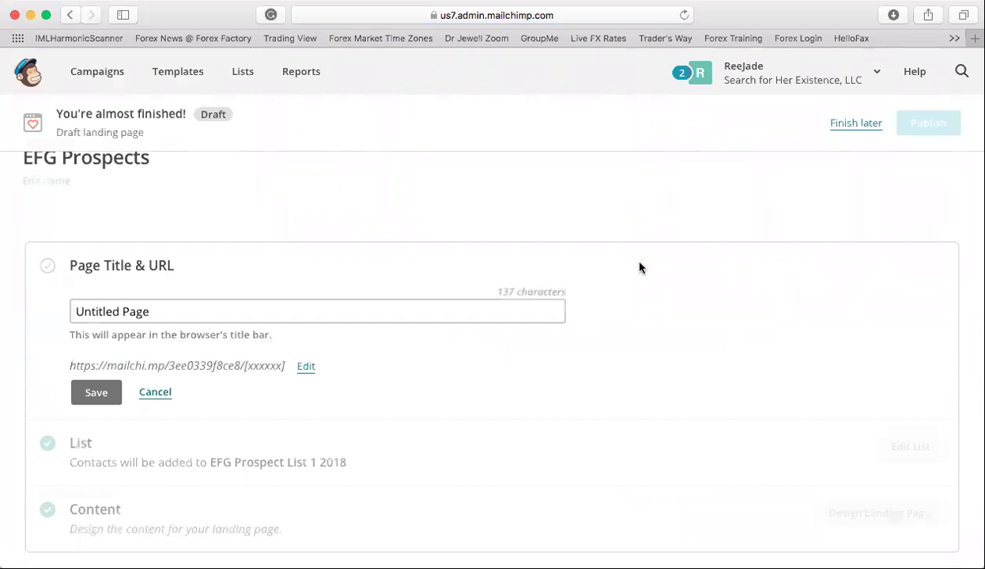
triple_click(235, 305)
key(BackSpace)
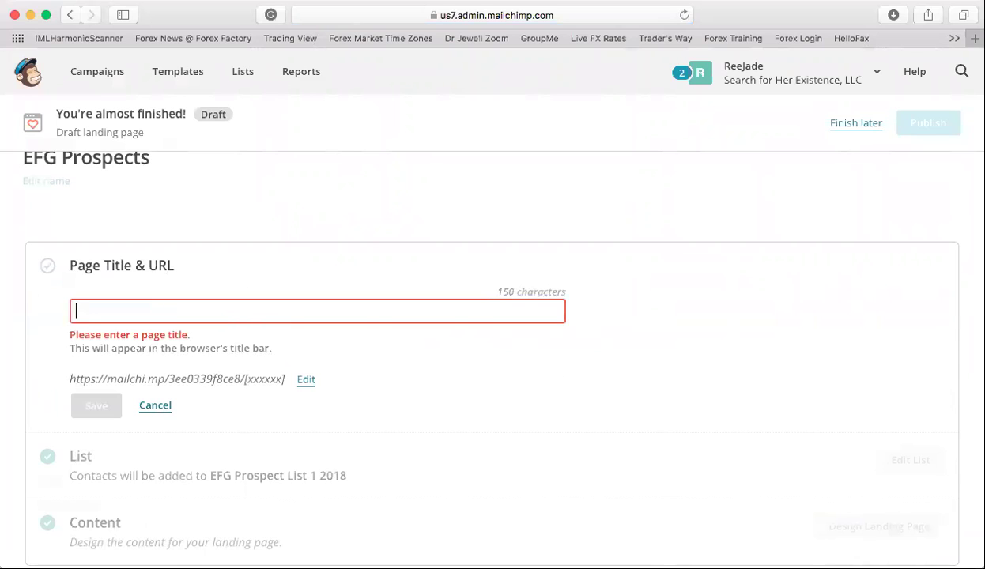
text(millenai)
key(BackSpace)
key(BackSpace)
text(ialwealth)
click(96, 399)
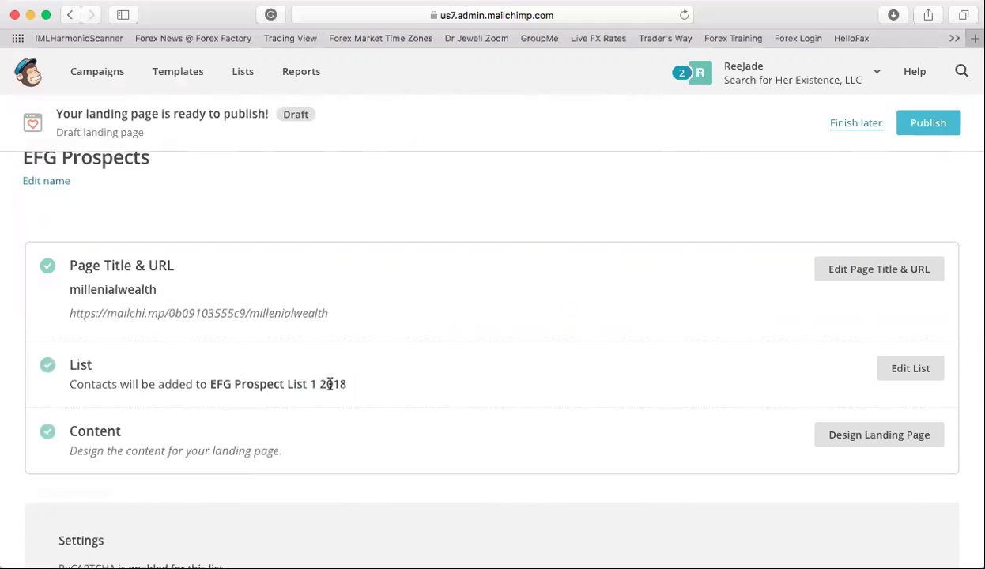
scroll(324, 435, down, 2)
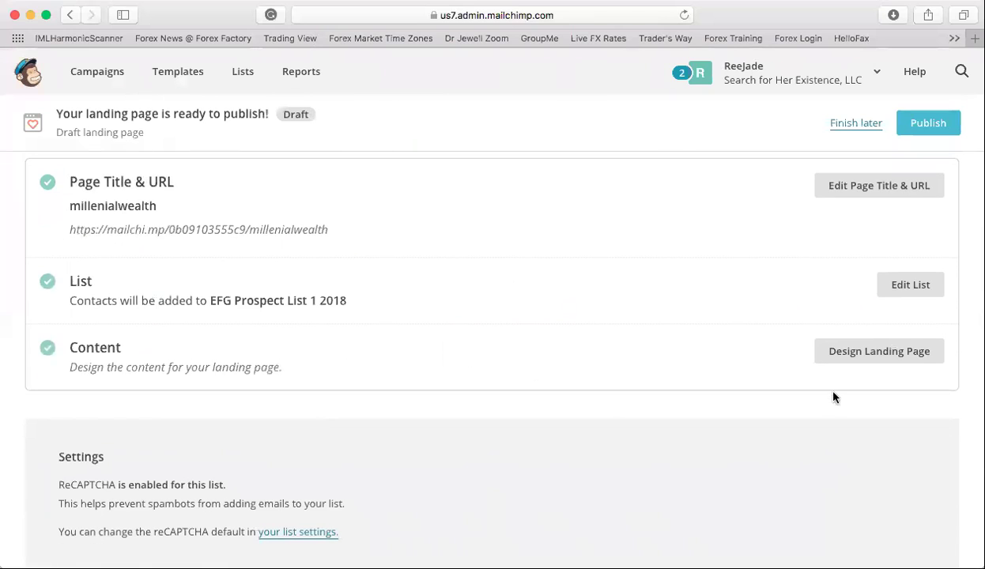
scroll(832, 397, down, 4)
scroll(833, 397, up, 7)
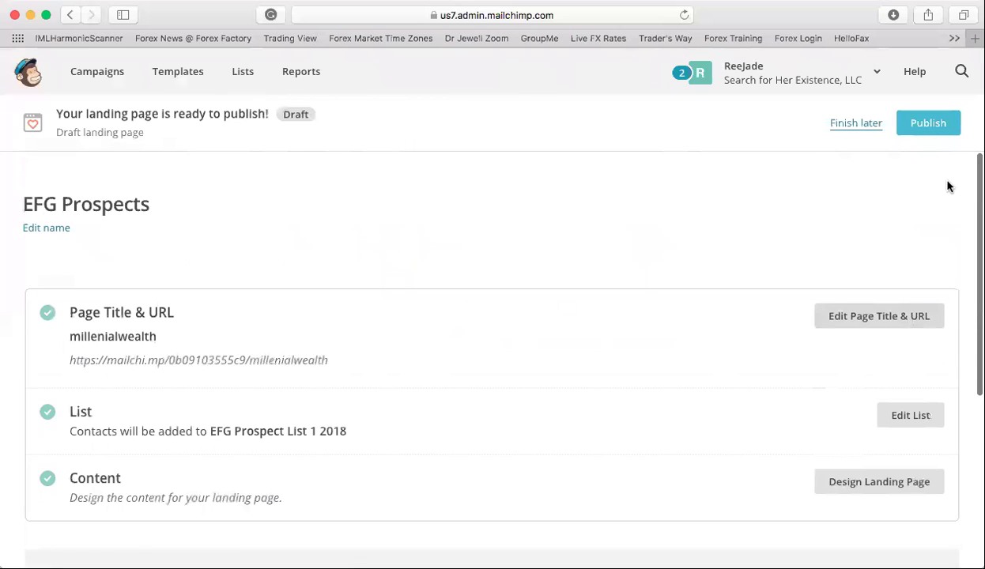
- Publish the EFG Prospects landing page live and open a new Safari tab
click(919, 127)
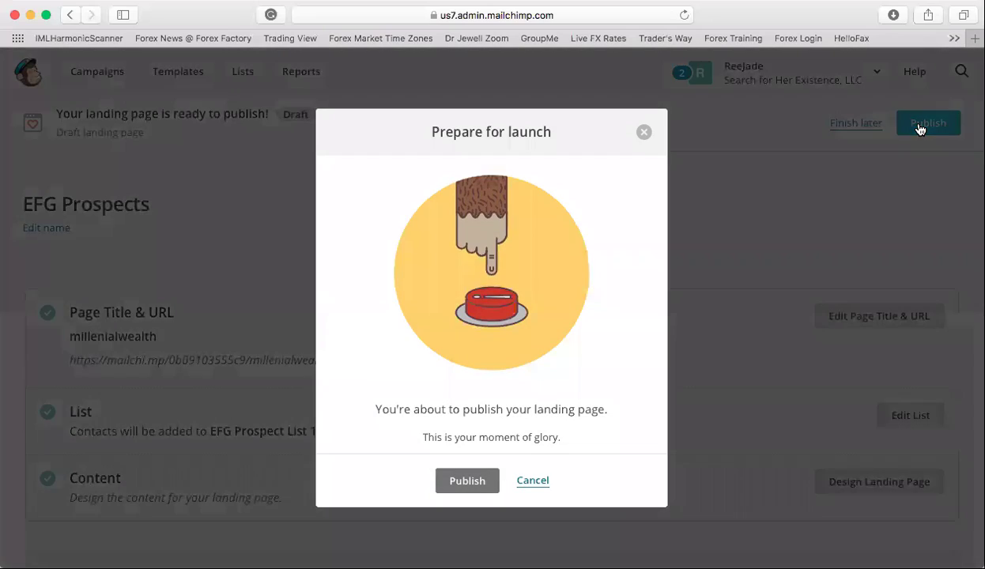
click(477, 486)
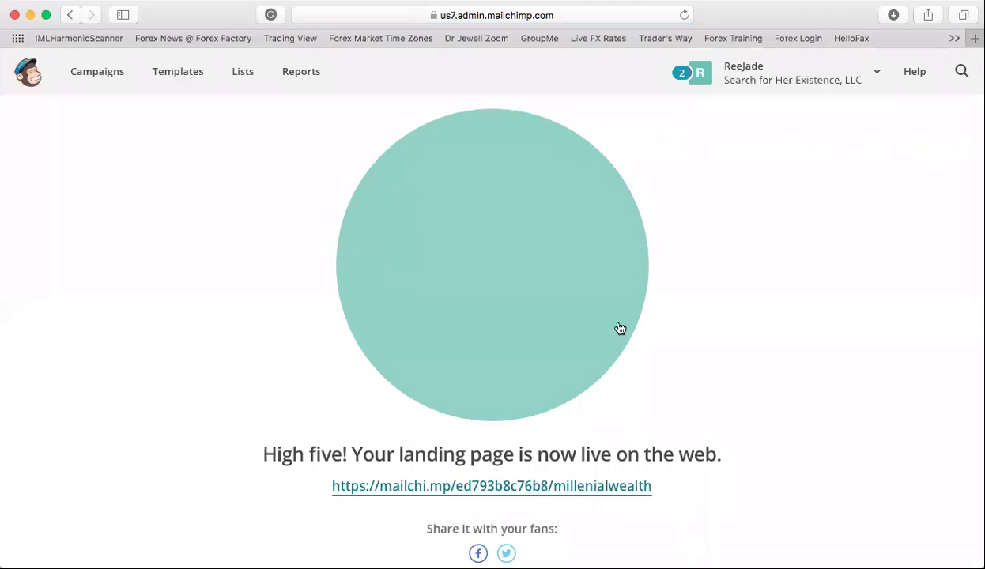
key(super+t)
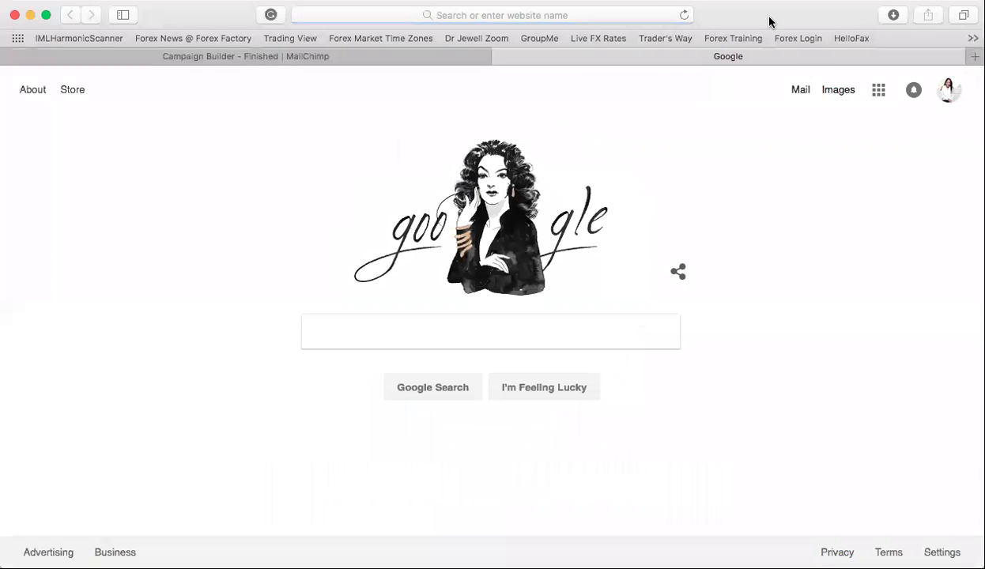
- Enter 'fa' in the address bar so it autocompletes to facebook.com and load it
click(624, 15)
text(n)
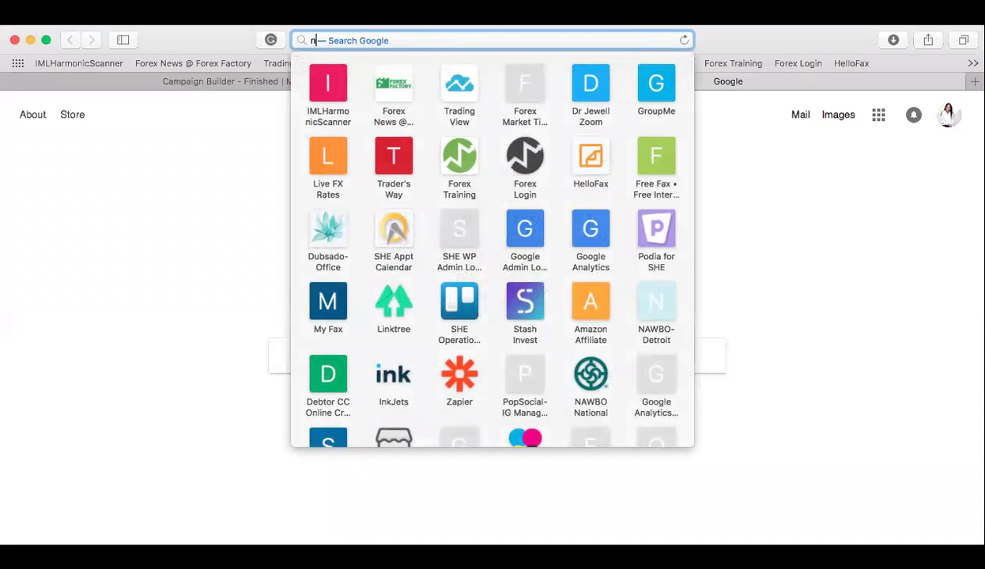
text(ew)
key(Escape)
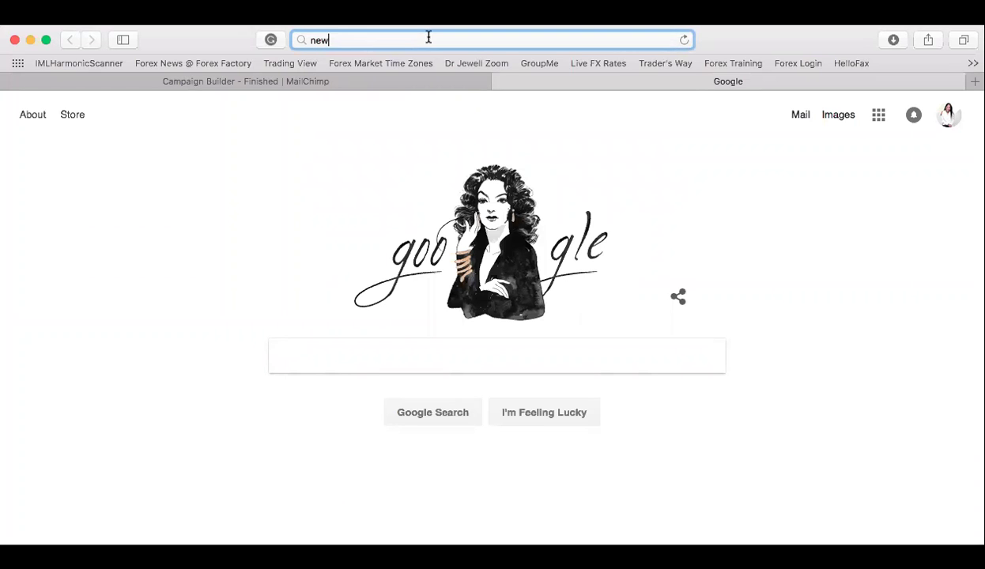
text(rulesto mo)
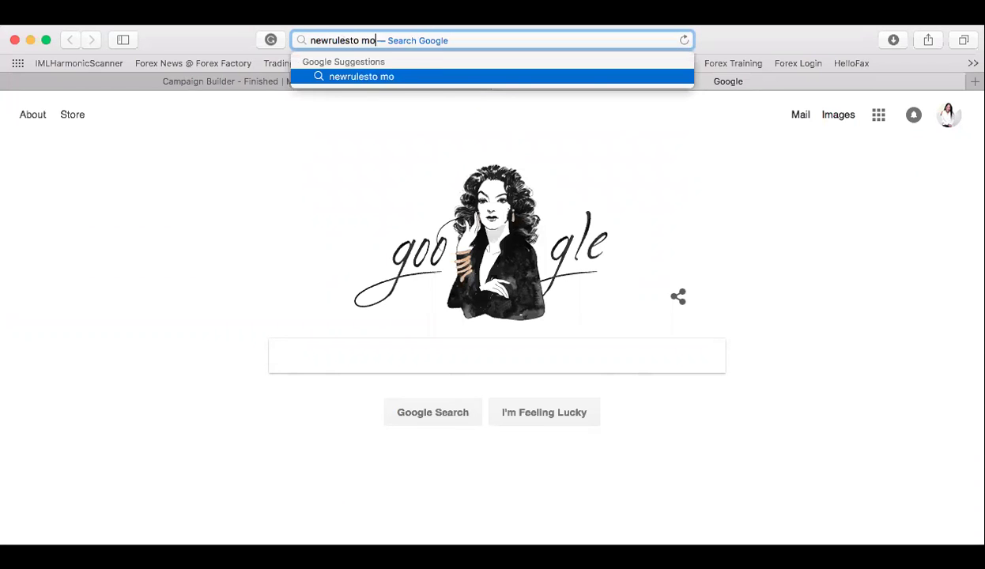
key(BackSpace)
key(BackSpace)
key(BackSpace)
key(BackSpace)
key(BackSpace)
key(BackSpace)
key(BackSpace)
key(BackSpace)
key(BackSpace)
key(BackSpace)
key(BackSpace)
key(BackSpace)
key(BackSpace)
text(fa)
key(Return)
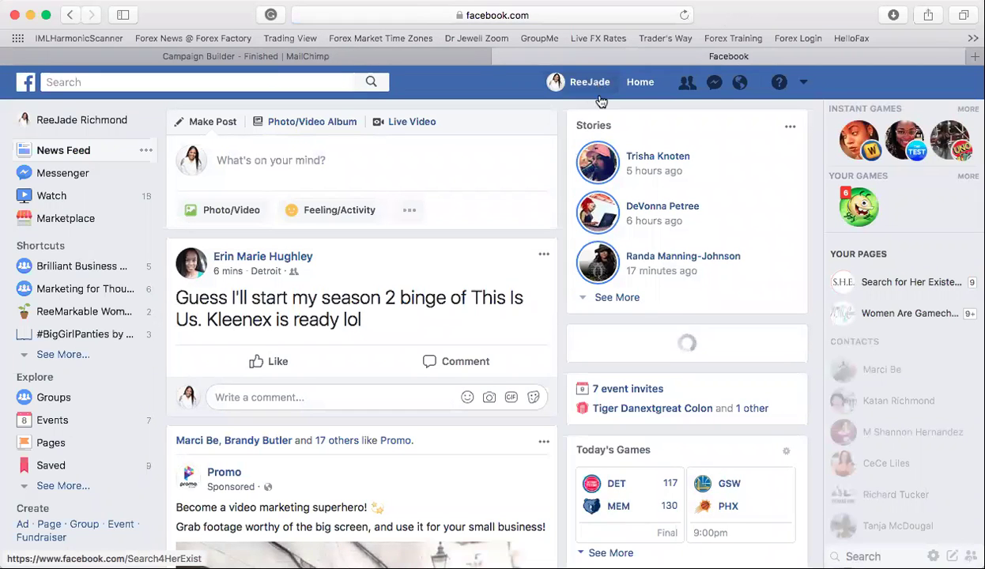
- Open your Facebook profile and follow the timeline's 'The New Rules of Money' link post
click(599, 84)
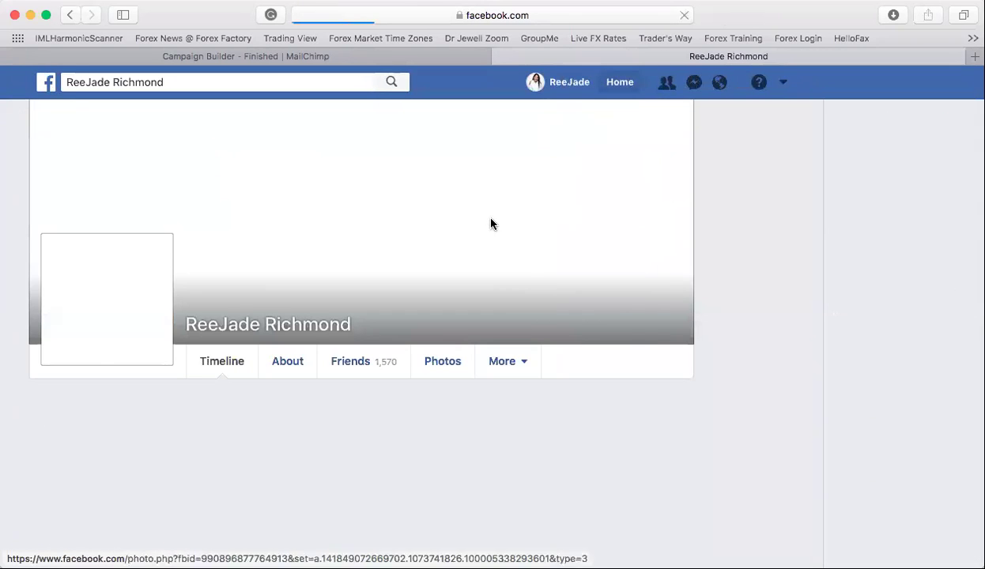
scroll(491, 335, down, 10)
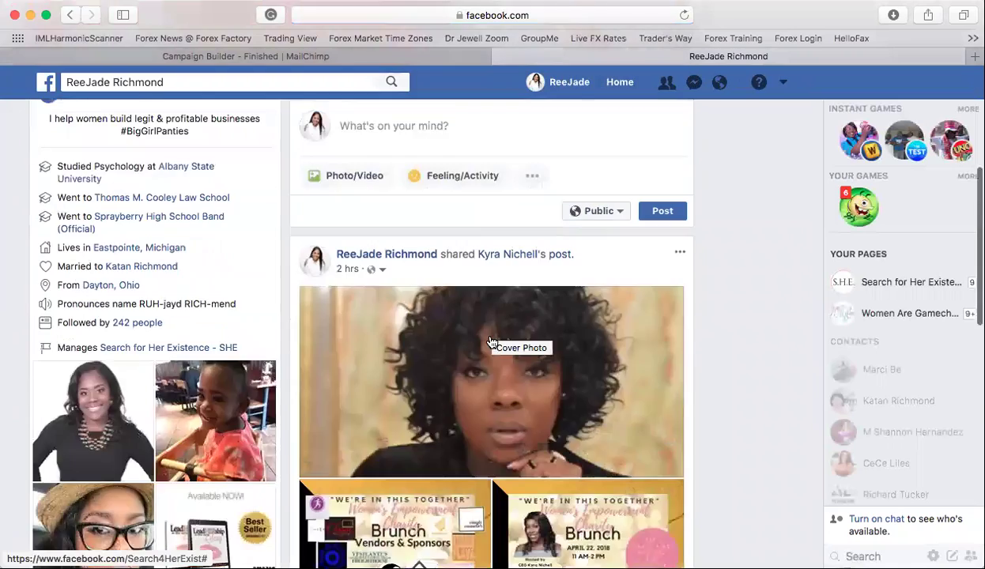
scroll(491, 341, down, 10)
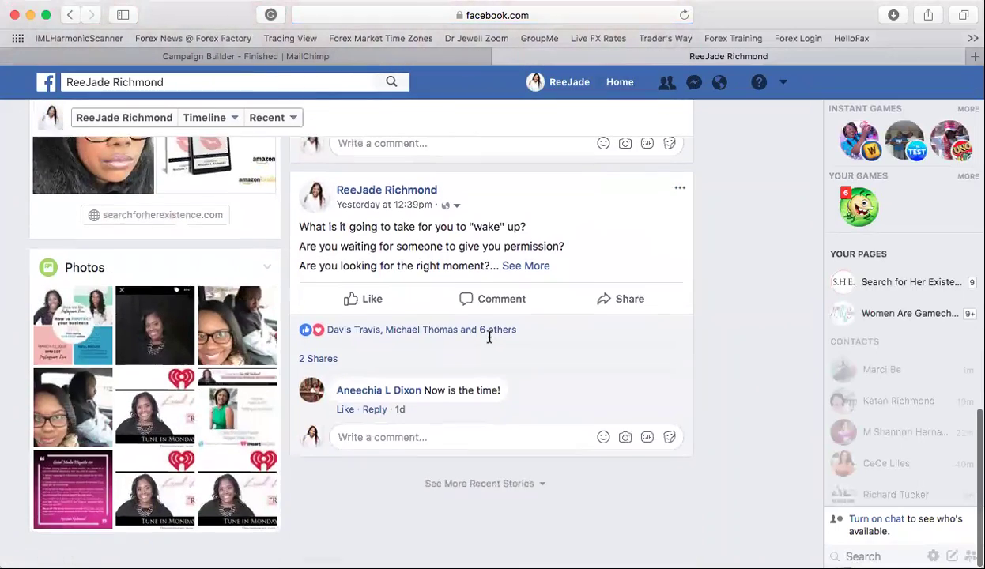
scroll(465, 355, down, 1)
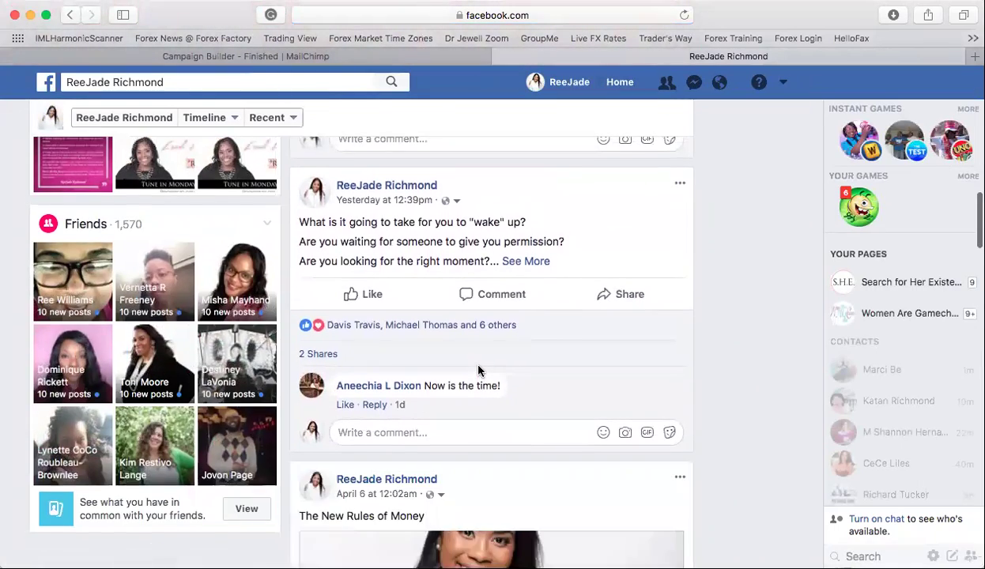
scroll(479, 365, down, 5)
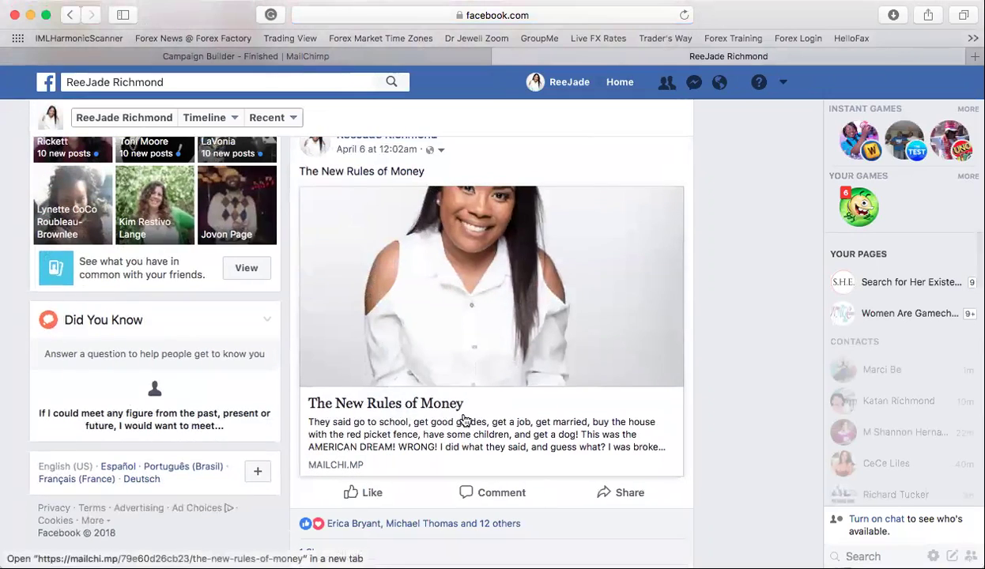
click(400, 448)
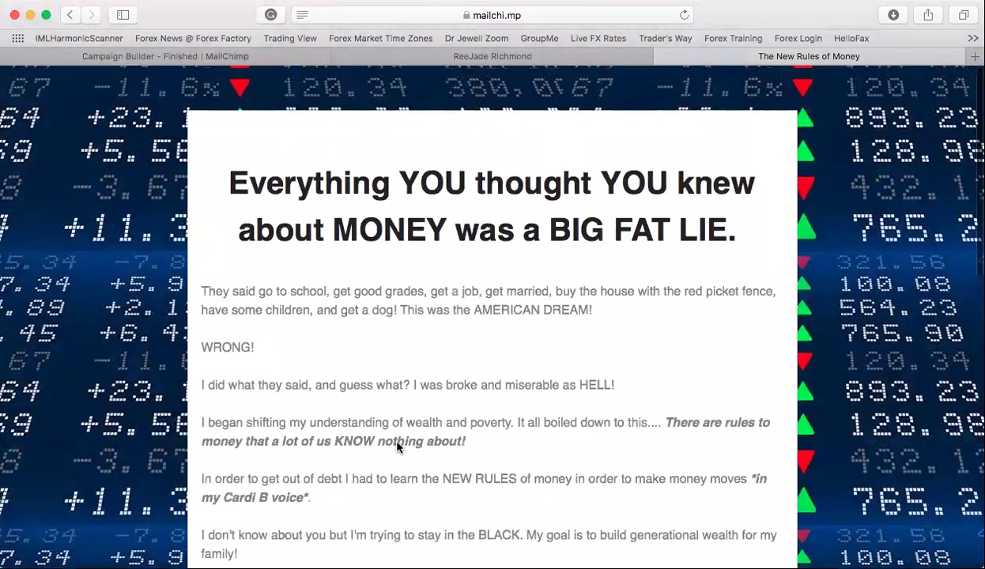
- Scroll The New Rules of Money page down to its signup form, then switch back to the Facebook profile tab
scroll(420, 482, down, 5)
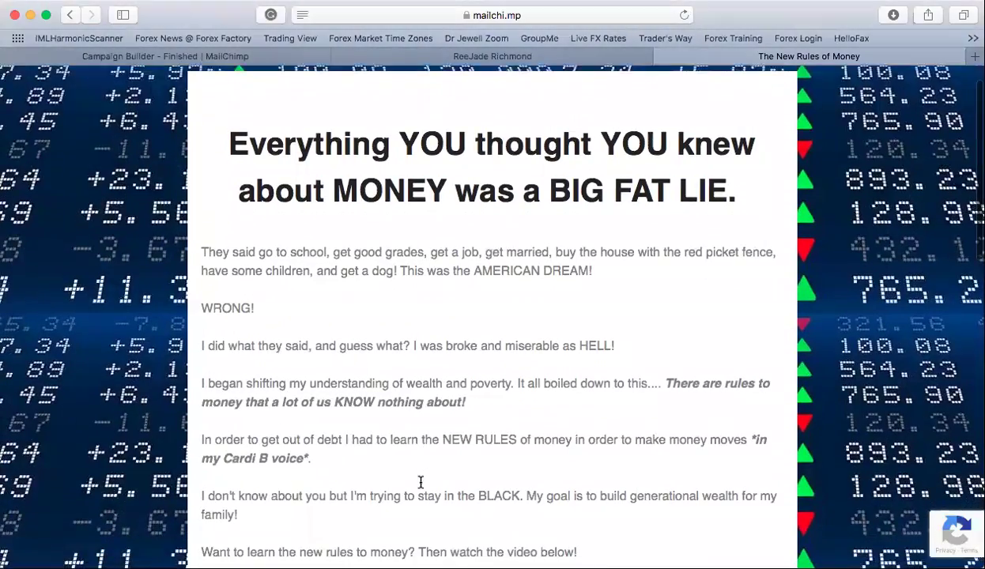
scroll(420, 486, down, 2)
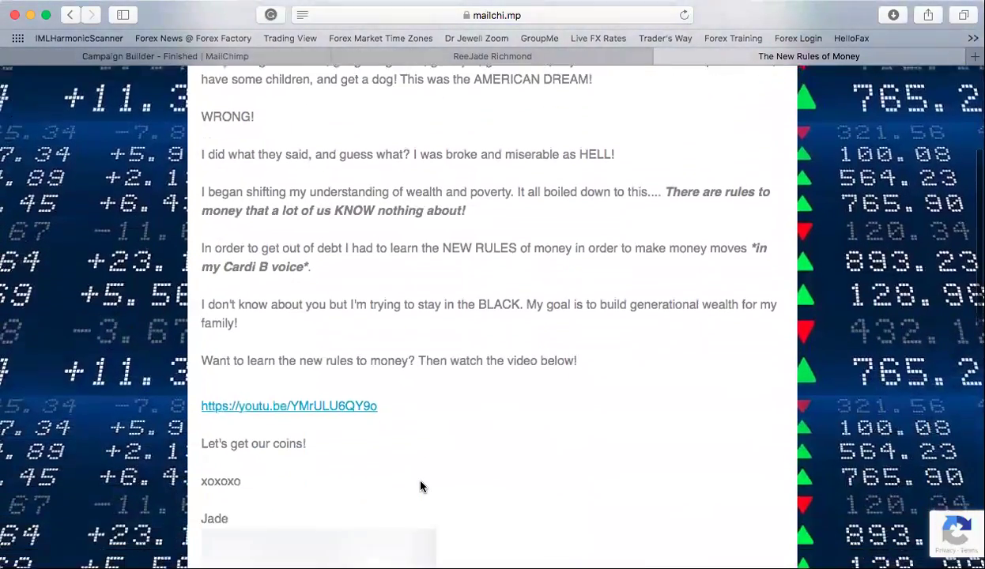
scroll(419, 486, down, 1)
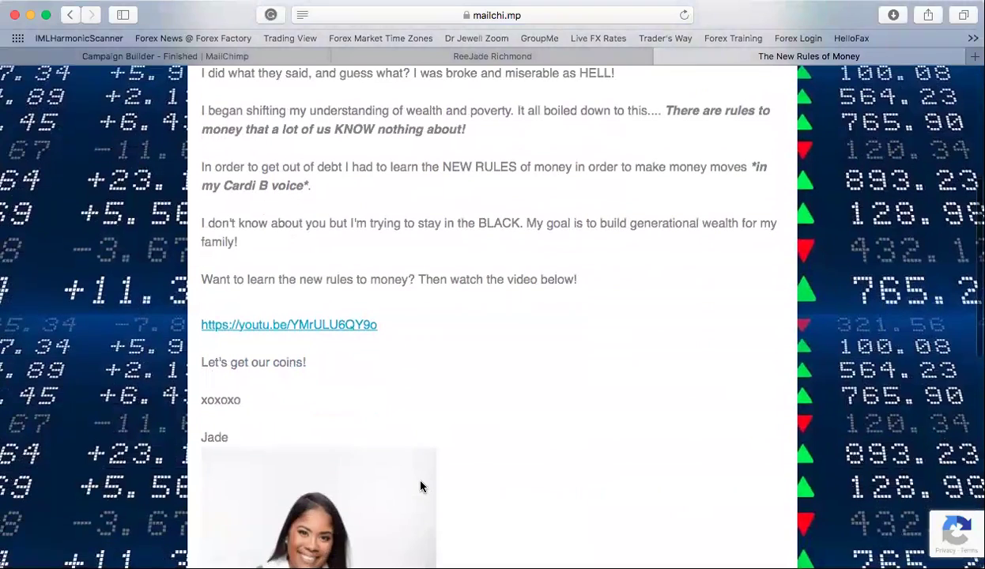
scroll(325, 323, down, 3)
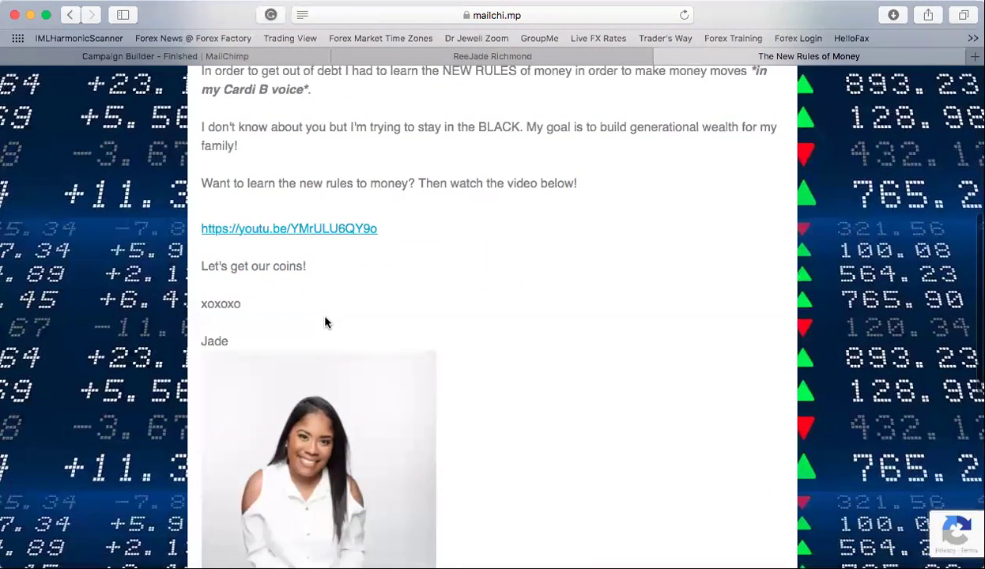
scroll(325, 322, down, 2)
scroll(326, 323, down, 5)
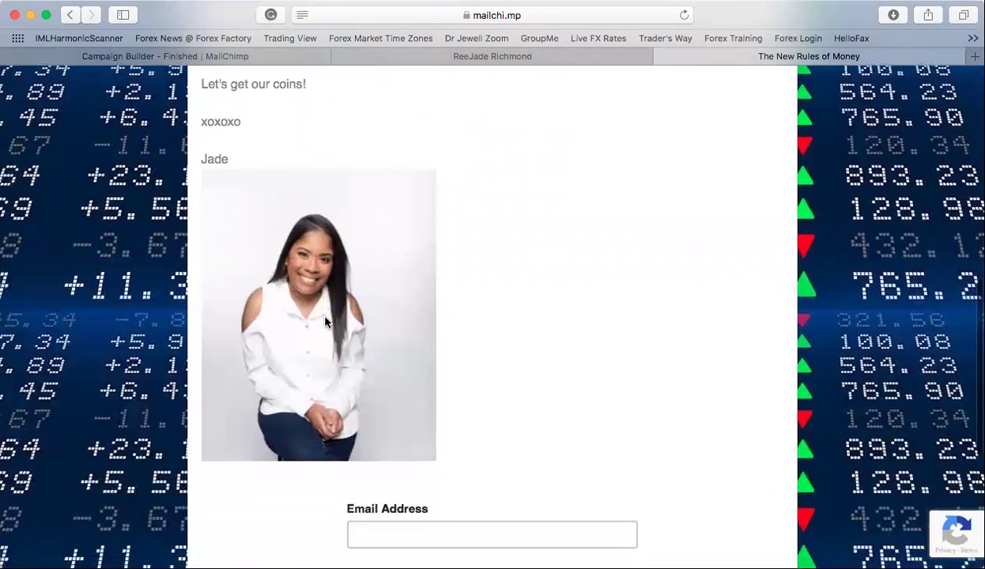
scroll(326, 323, down, 5)
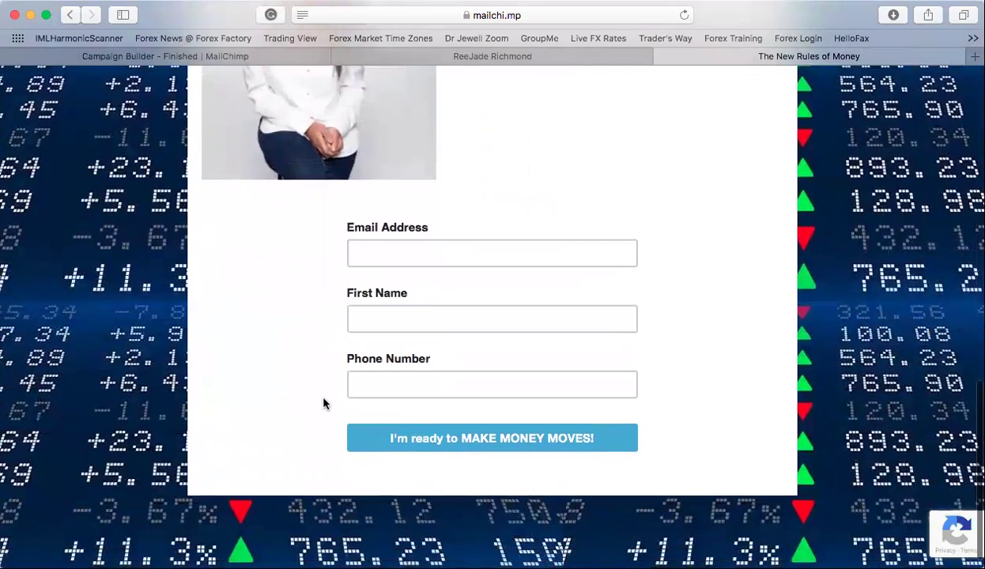
scroll(323, 383, up, 15)
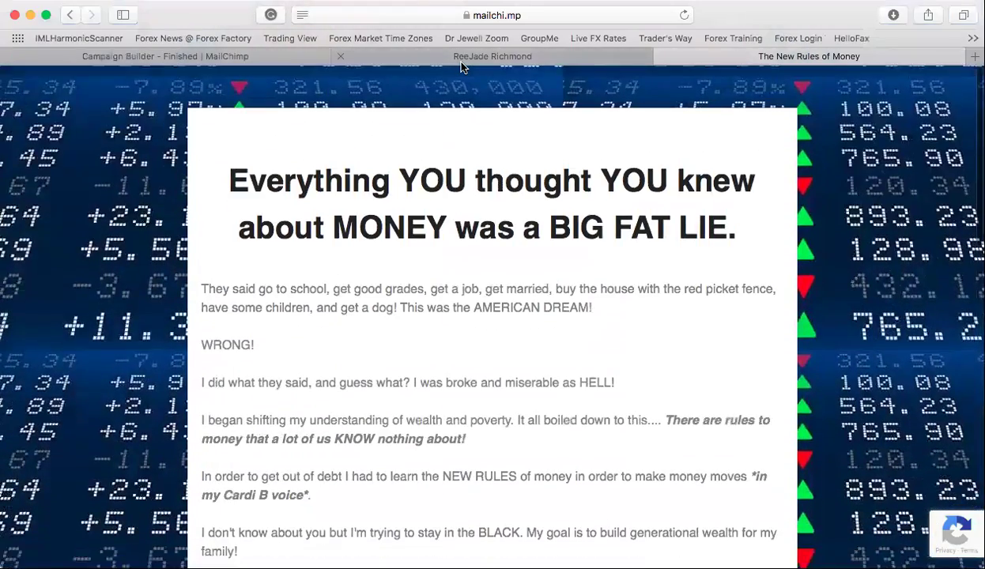
click(461, 62)
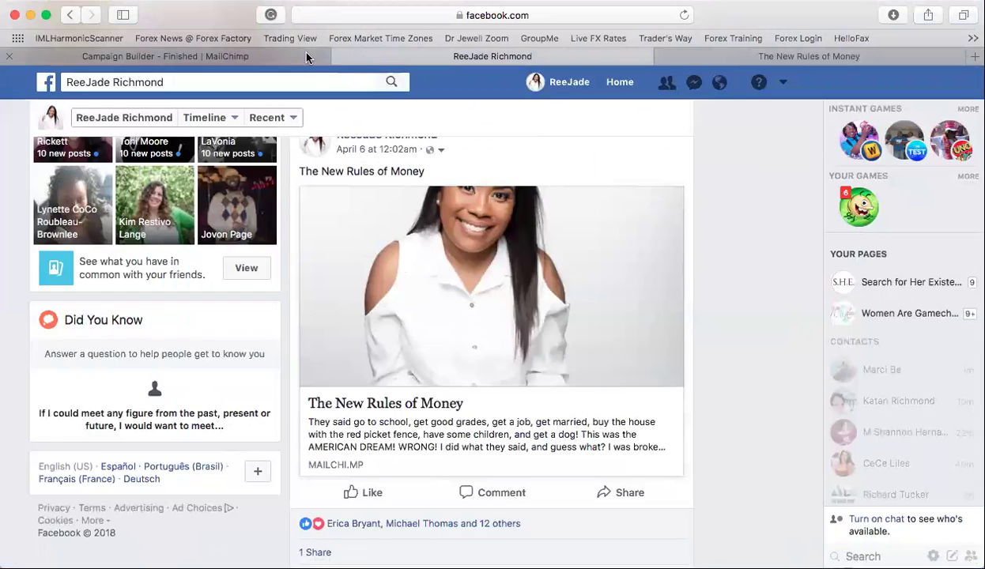
- Return to the Campaign Builder tab and open MailChimp's Campaigns overview
click(298, 54)
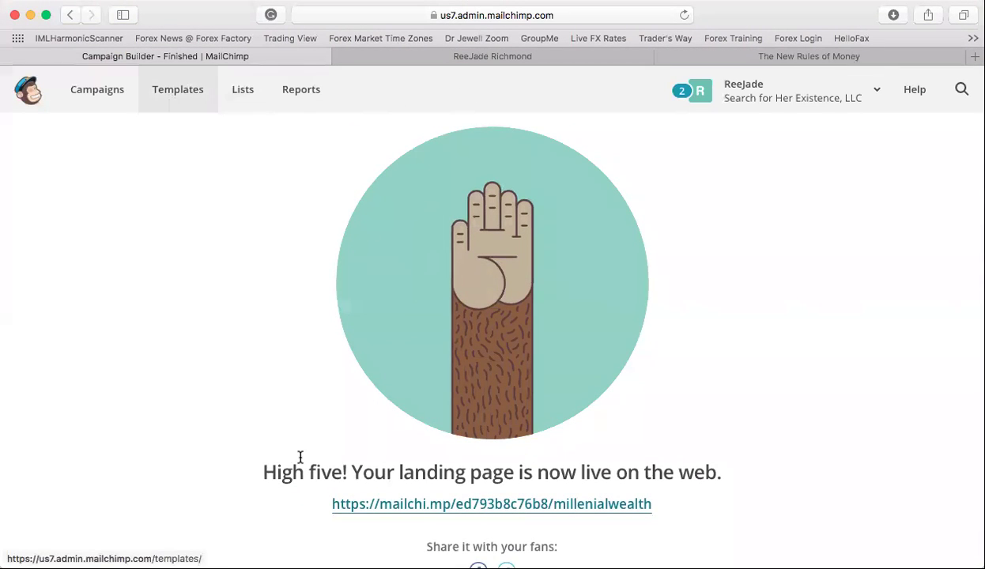
key(super+Tab)
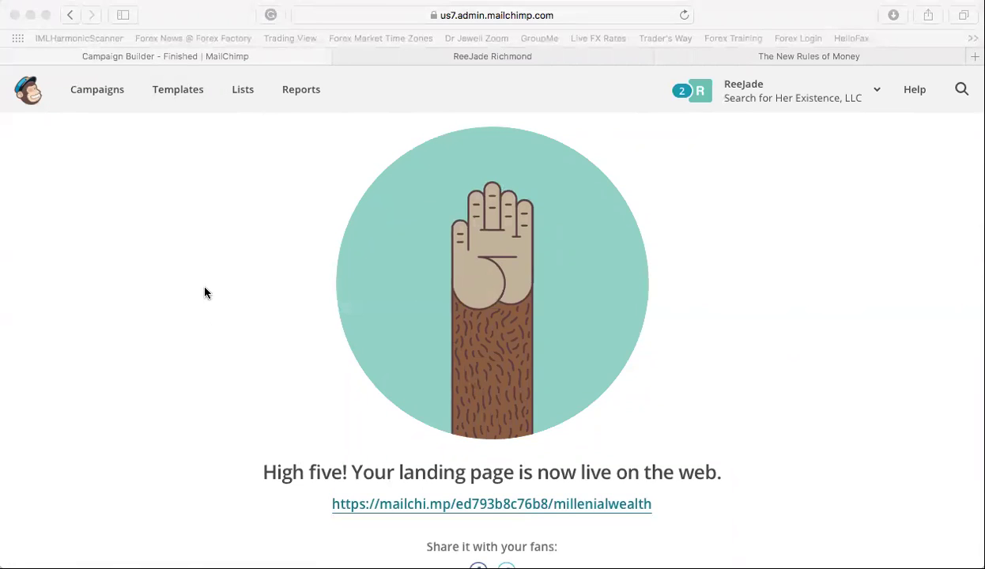
click(204, 14)
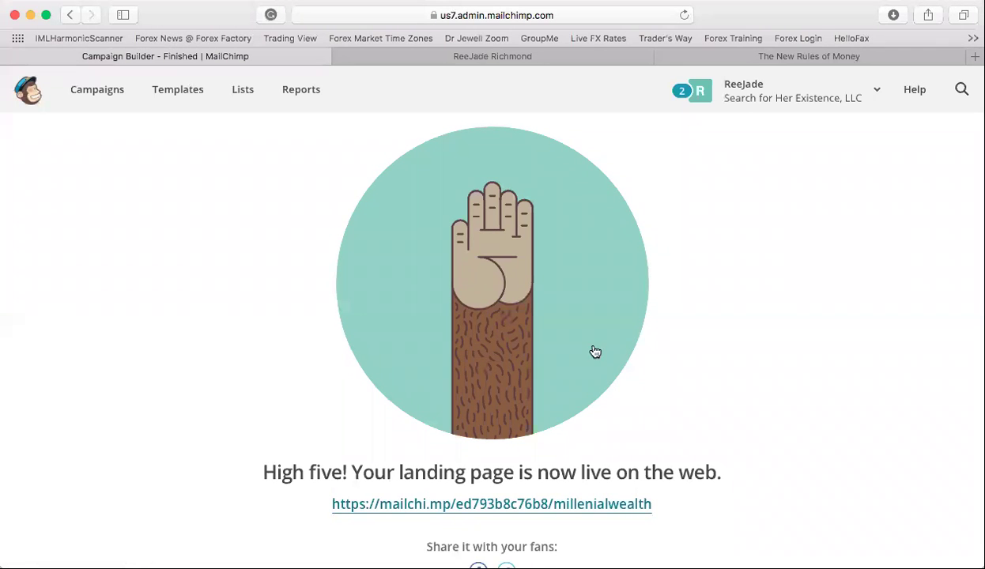
click(108, 95)
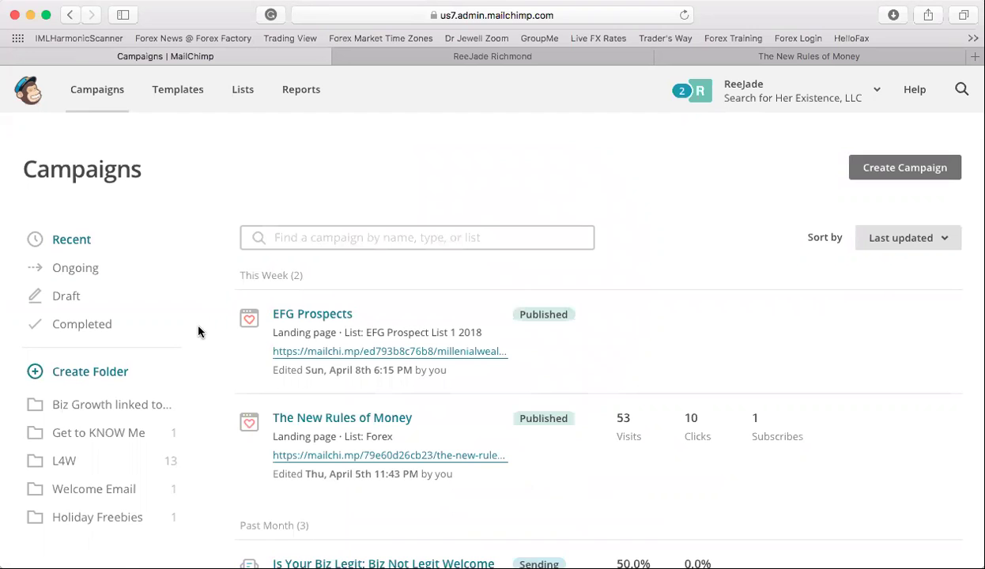
- Create an email campaign named 'EFG Welcome' from the Campaigns page and begin its draft
click(119, 105)
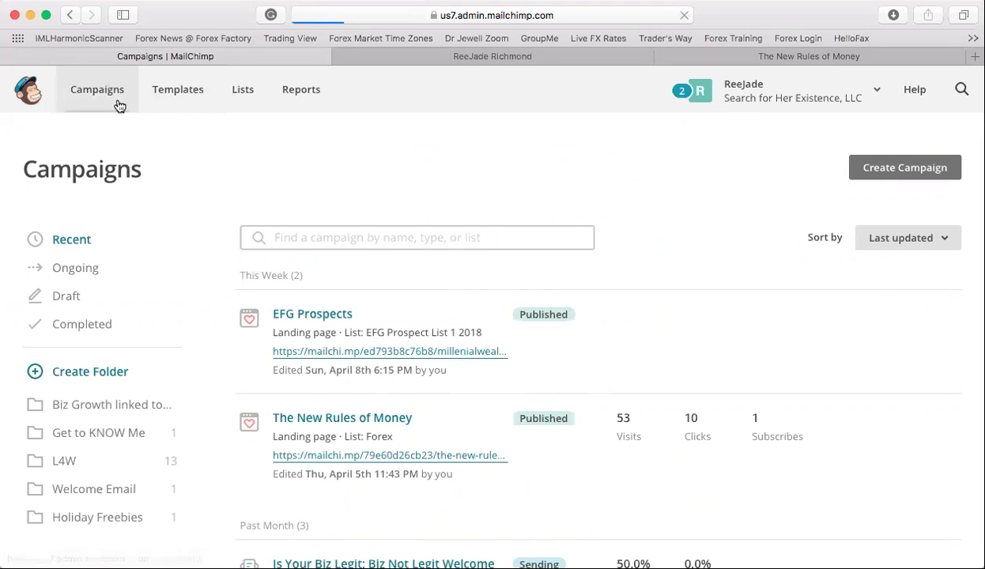
click(899, 167)
scroll(624, 318, down, 1)
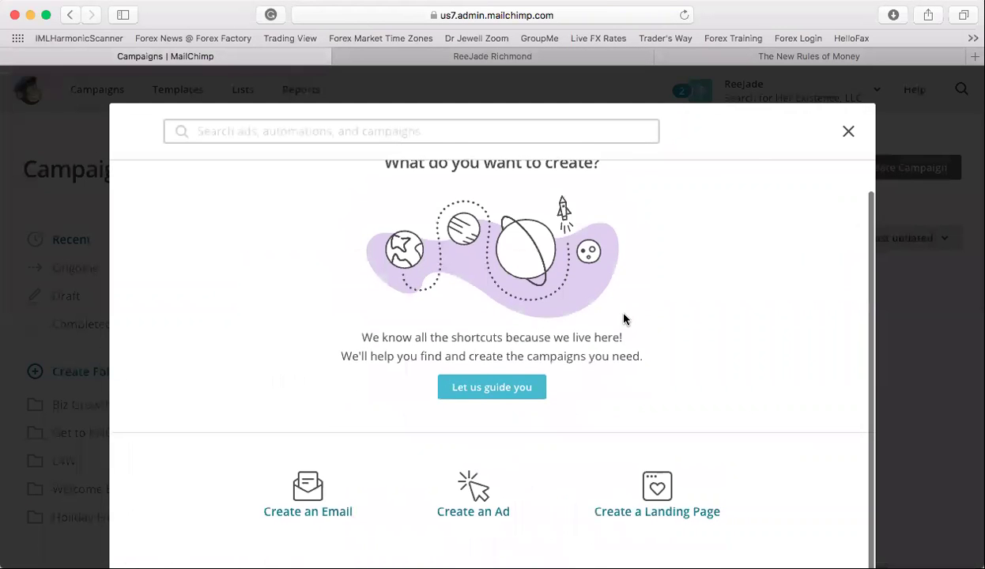
click(328, 511)
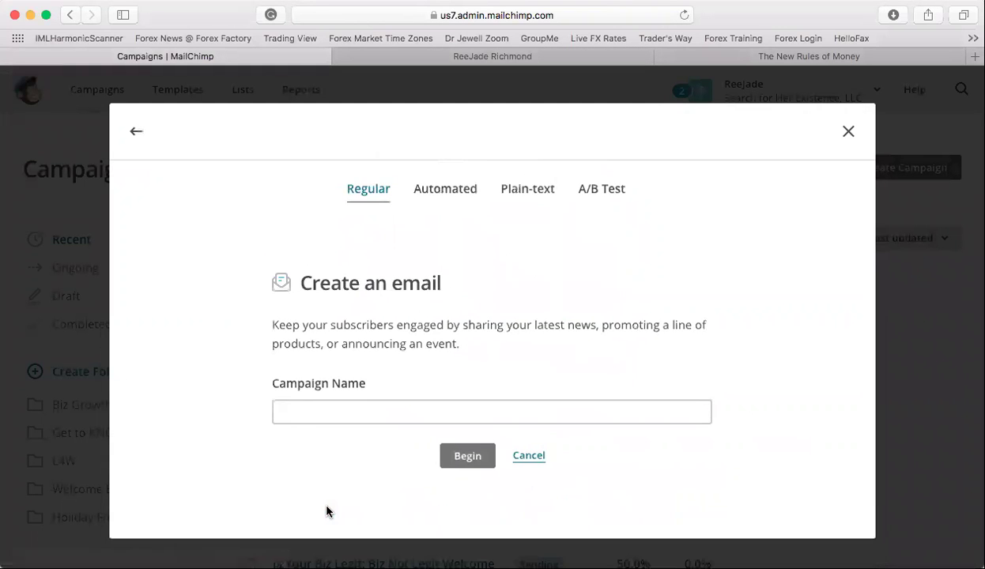
click(364, 416)
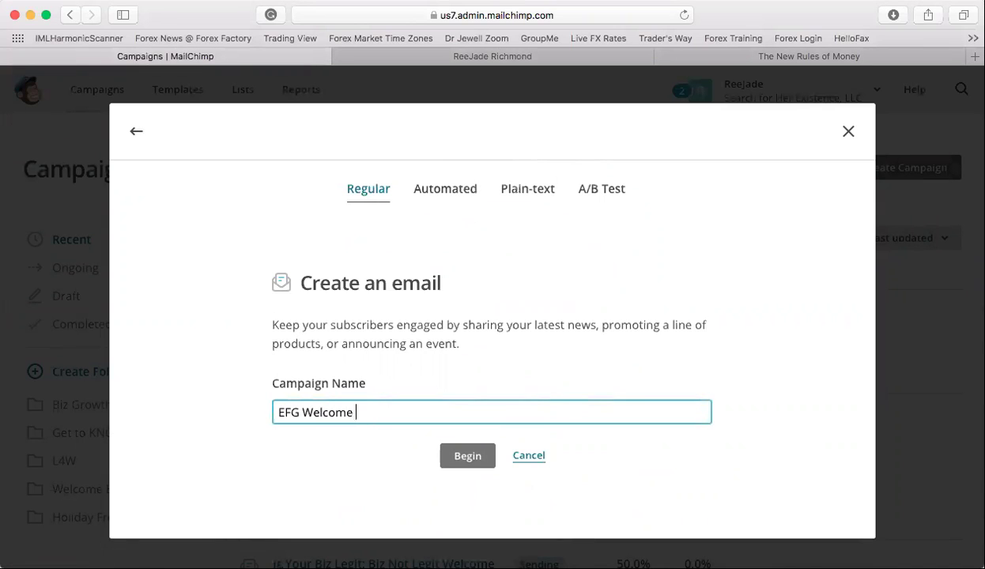
click(463, 452)
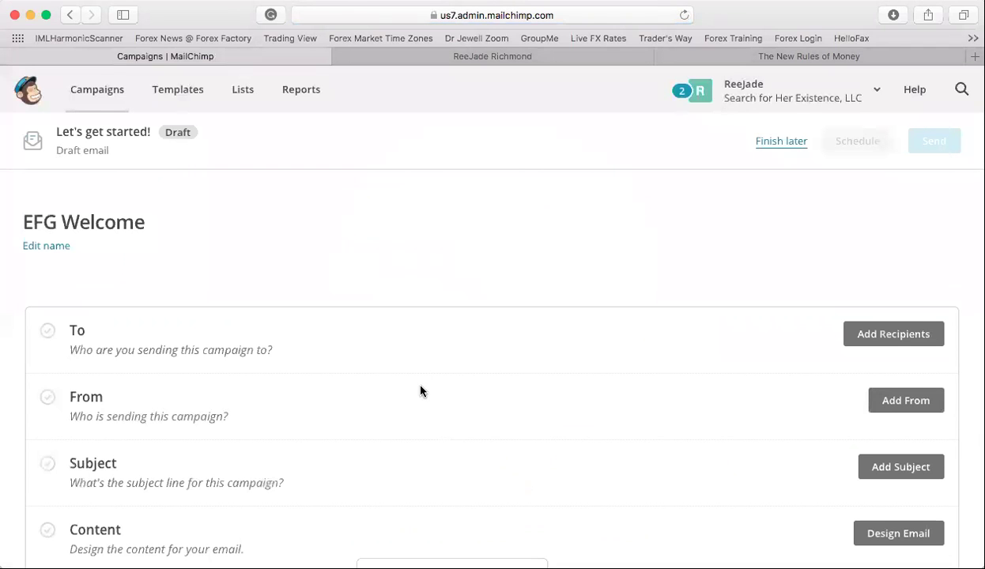
- Set the campaign recipients to EFG Prospect List 1 2018
scroll(475, 327, down, 2)
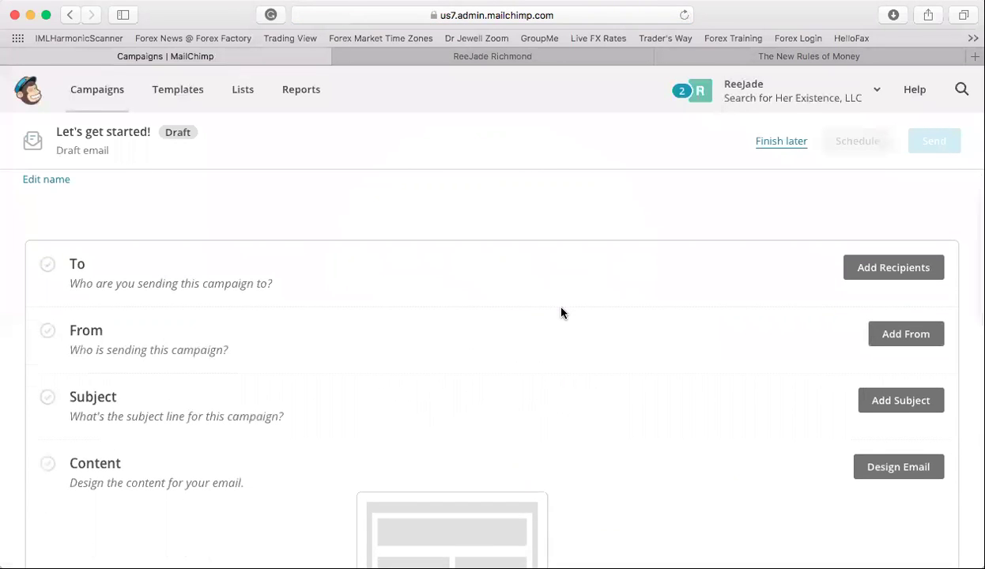
scroll(562, 313, up, 1)
scroll(563, 313, down, 2)
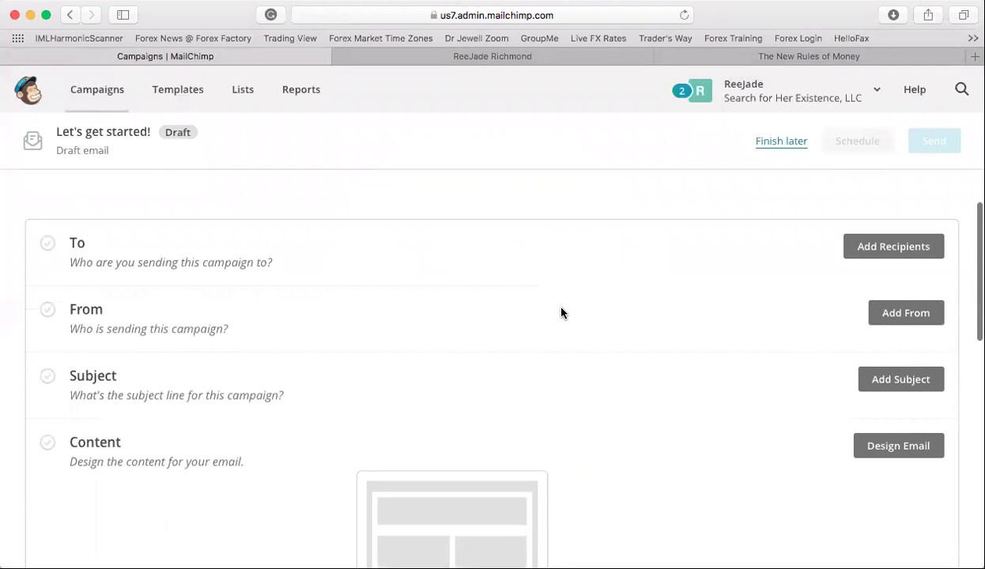
click(890, 248)
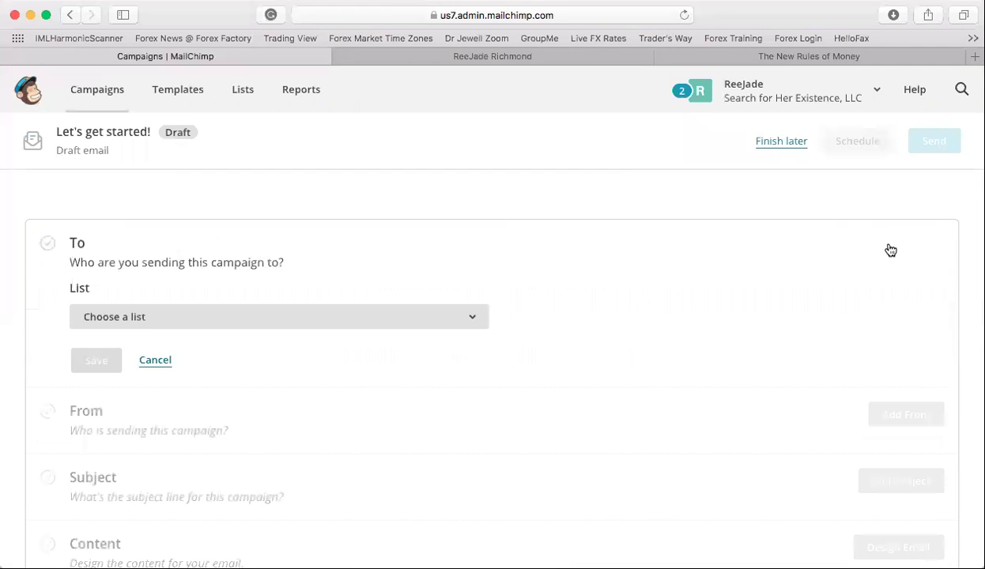
click(472, 317)
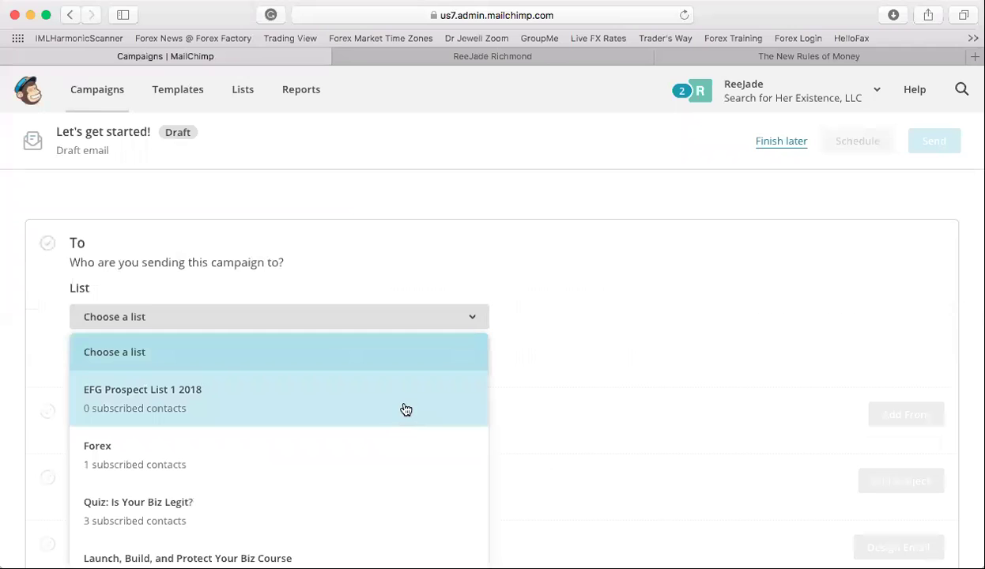
click(405, 410)
scroll(468, 378, down, 1)
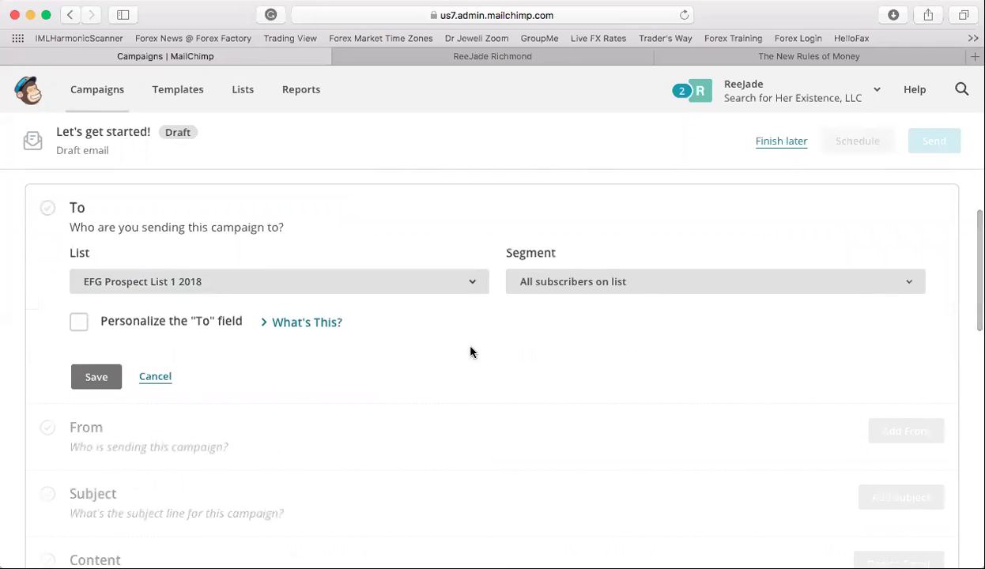
- Personalize the To field with the *|FNAME|* merge tag and save the recipient settings
click(80, 322)
click(186, 381)
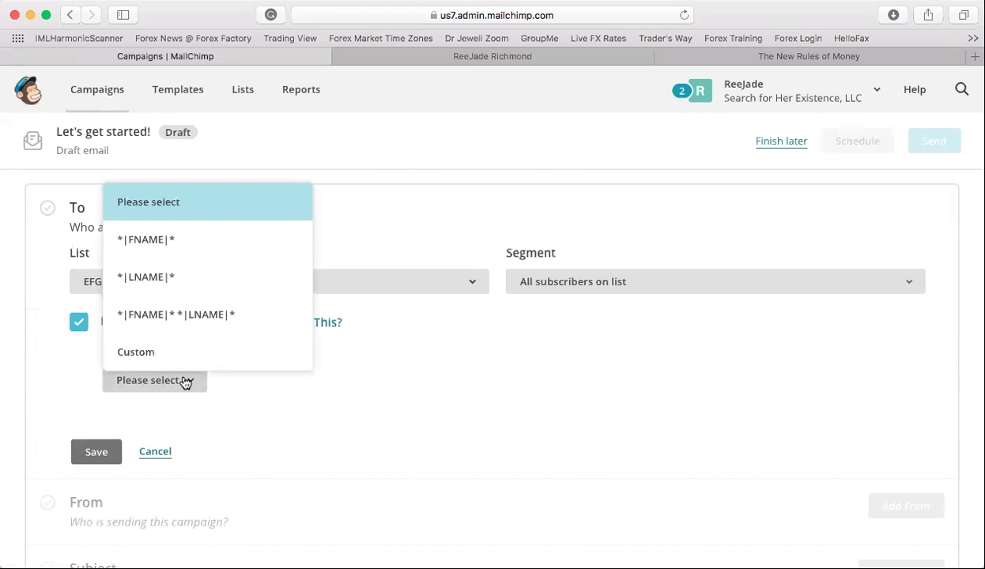
click(192, 255)
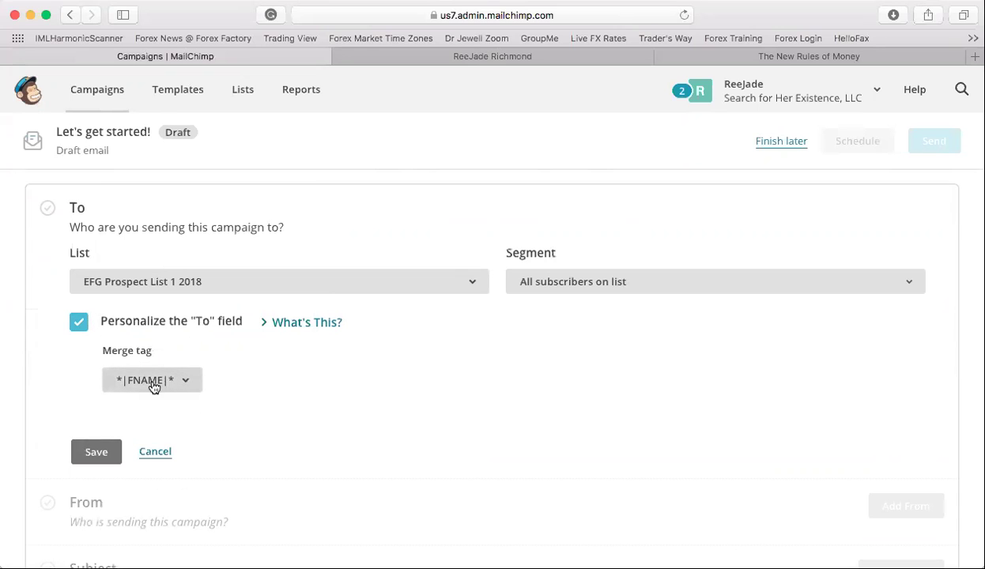
scroll(196, 378, down, 3)
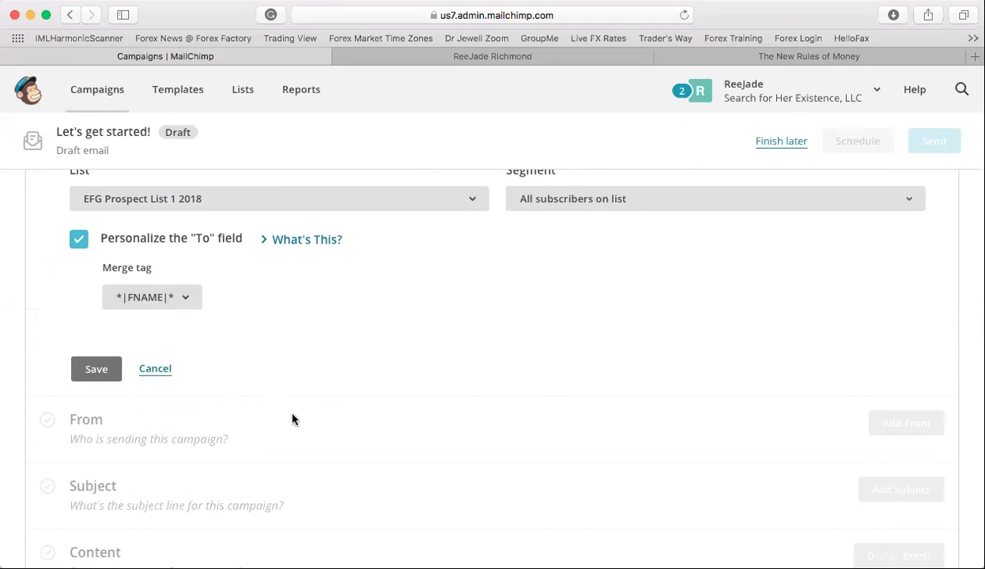
click(99, 371)
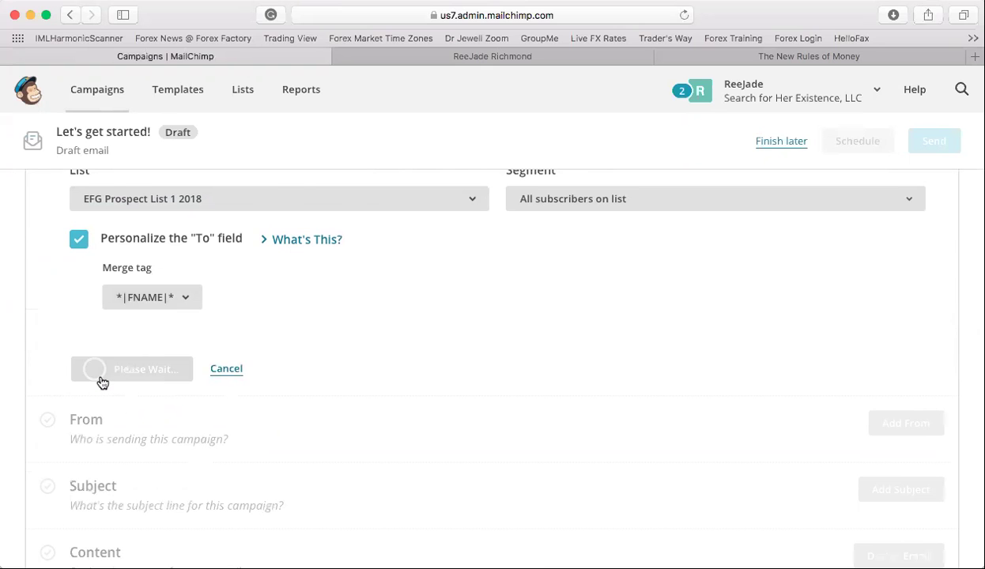
scroll(139, 430, up, 3)
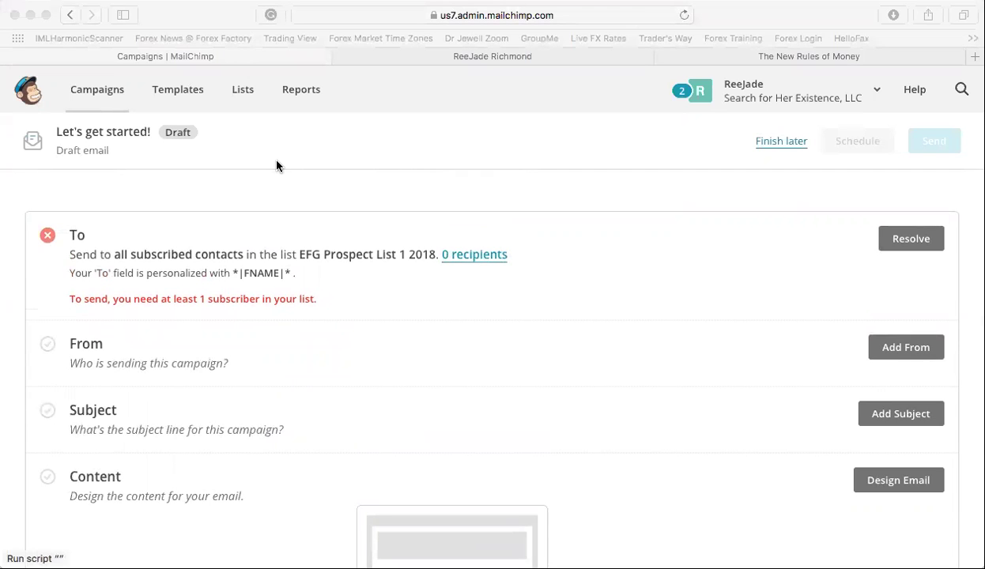
- Open the add-subscriber form for EFG Prospect List 1 2018 from the Lists page
click(50, 16)
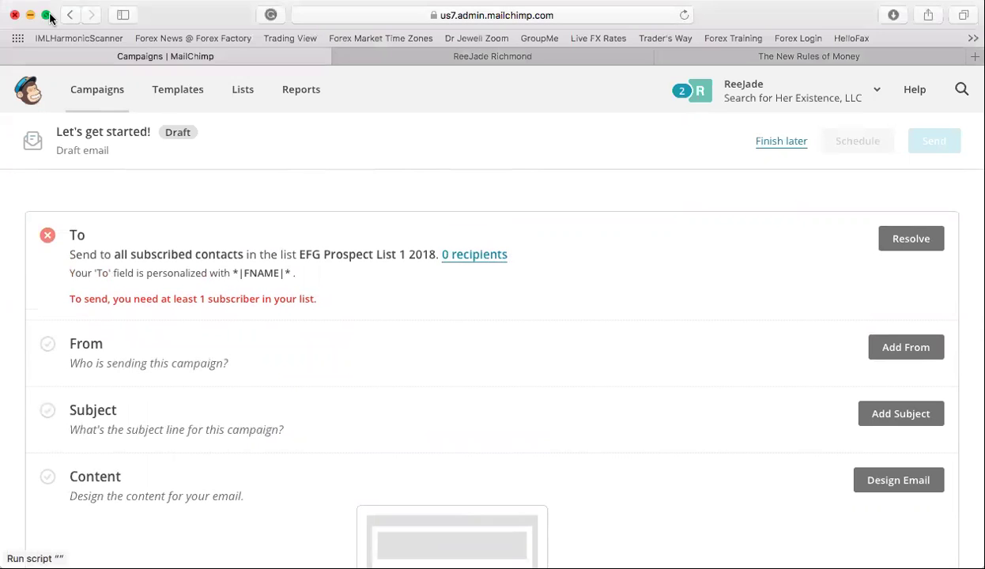
click(246, 98)
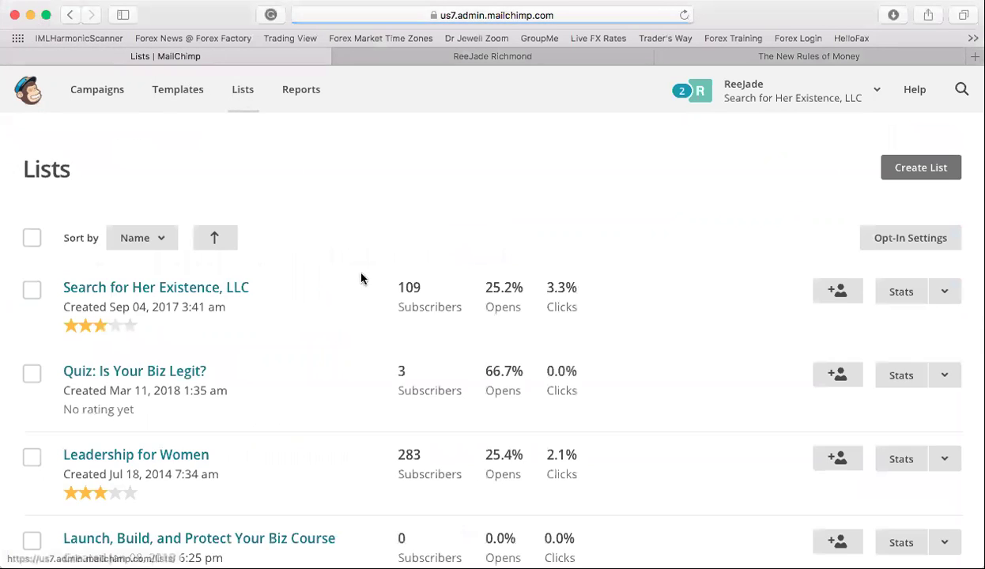
scroll(424, 366, down, 5)
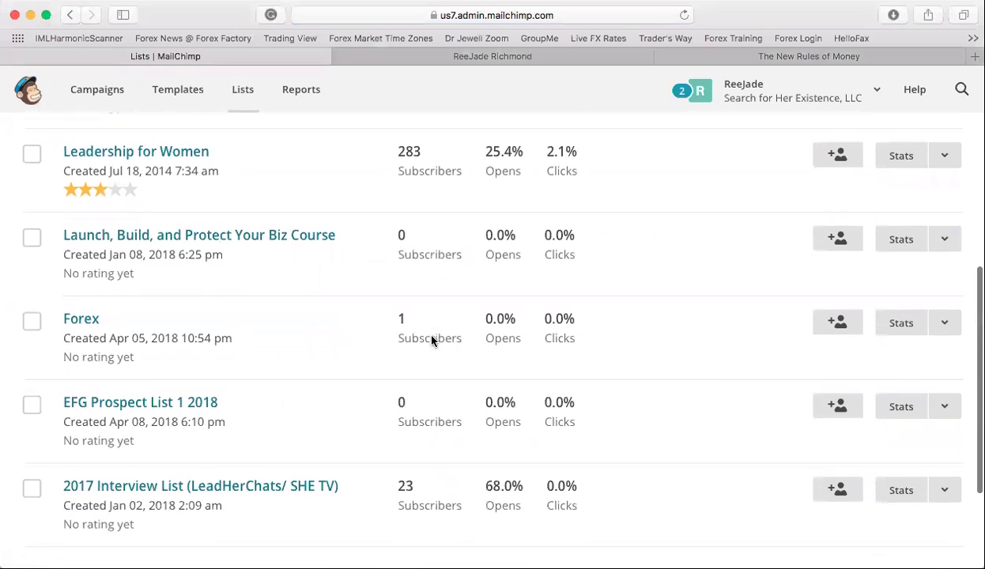
click(836, 408)
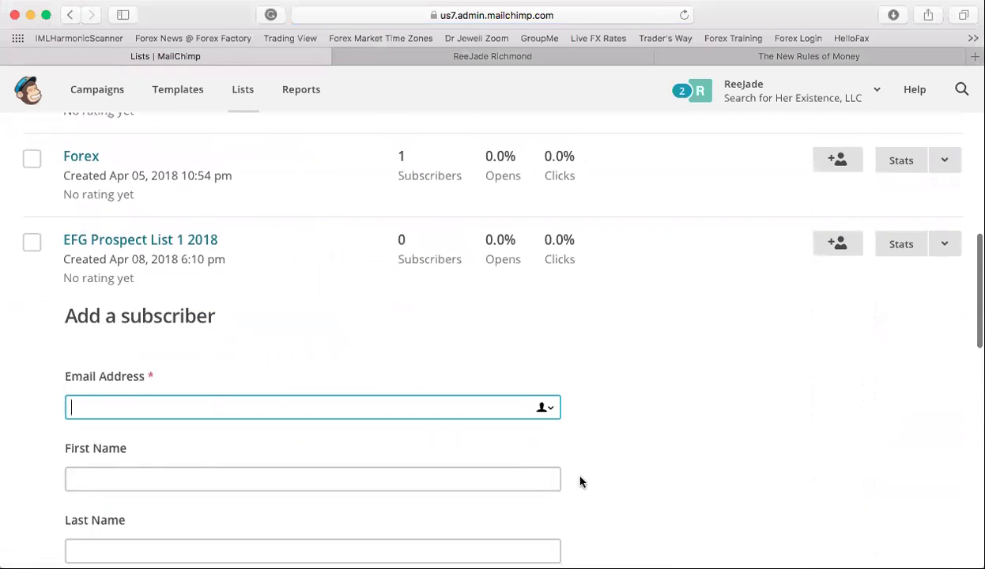
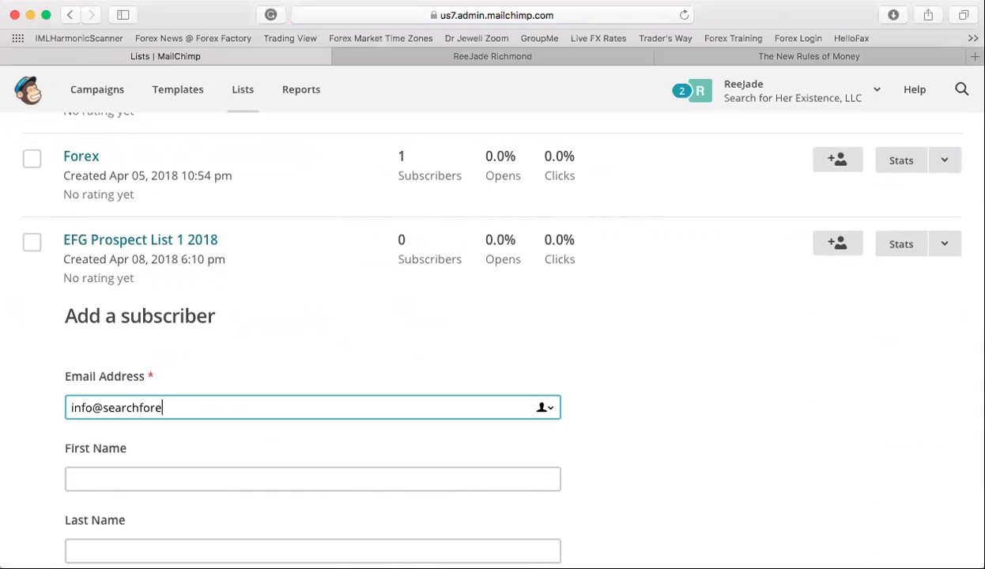
- Enter the subscriber's email and first name, grant both permissions, subscribe, then return to Campaigns
key(Tab)
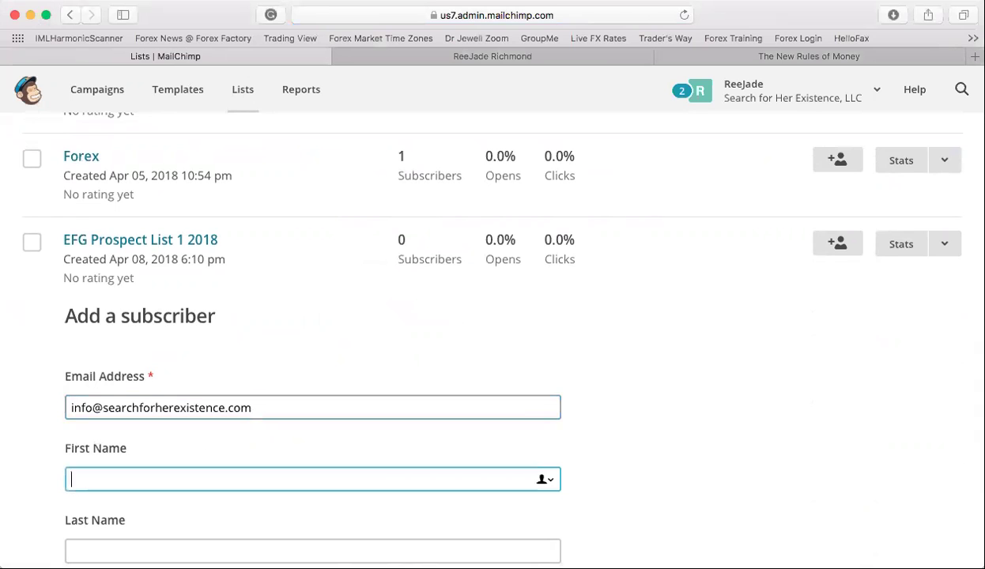
text(Jade)
key(Tab)
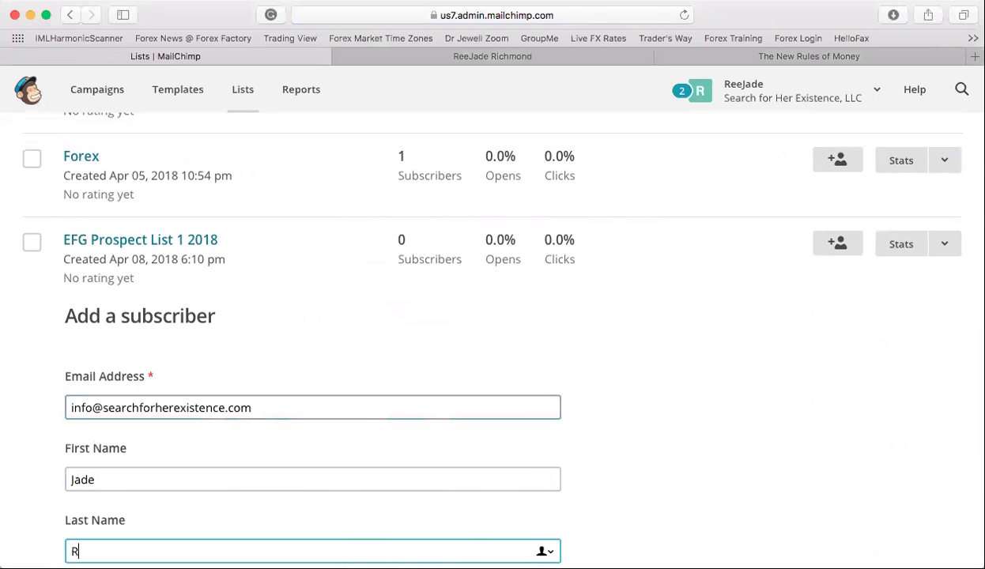
scroll(468, 396, down, 10)
click(75, 434)
click(73, 473)
scroll(74, 442, down, 2)
click(106, 480)
click(115, 97)
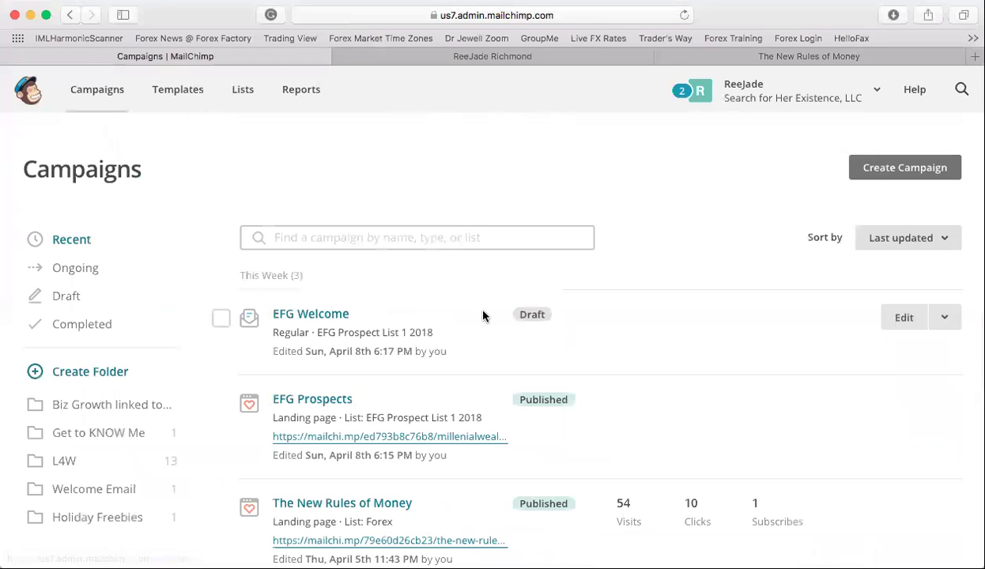
- Open the EFG Welcome draft for editing and check its 1 recipient from EFG Prospect List 1 2018
click(904, 318)
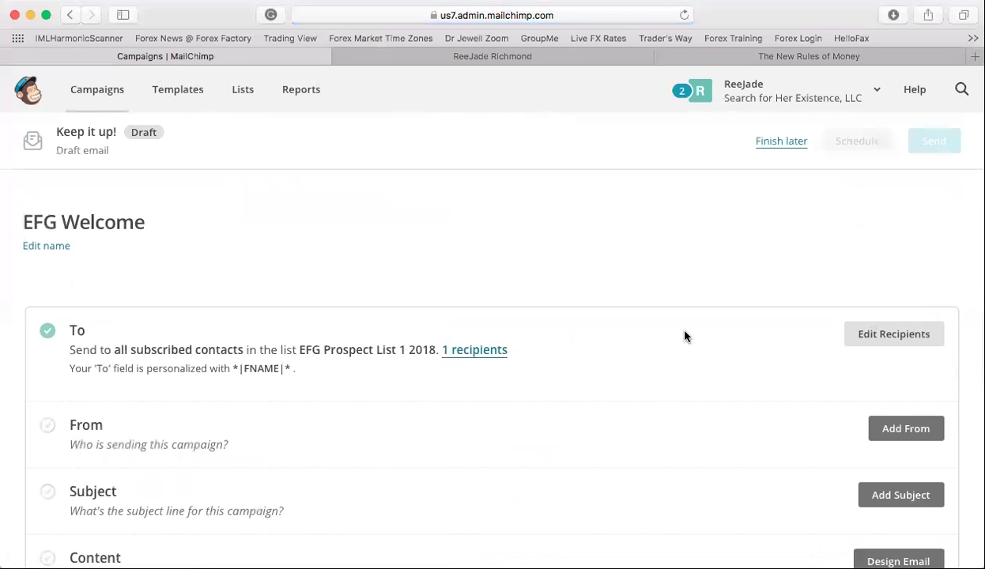
scroll(685, 337, down, 3)
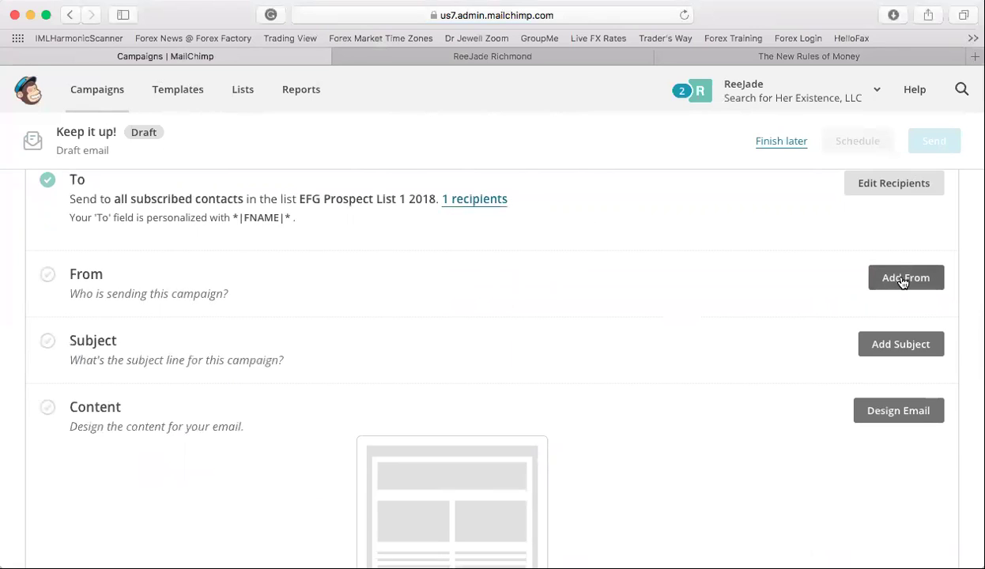
click(903, 278)
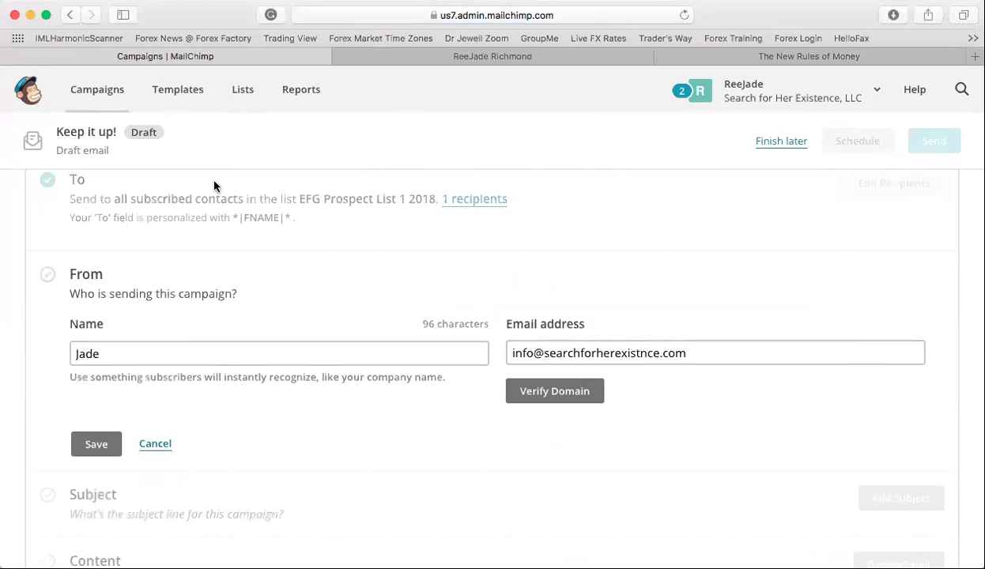
scroll(170, 322, down, 3)
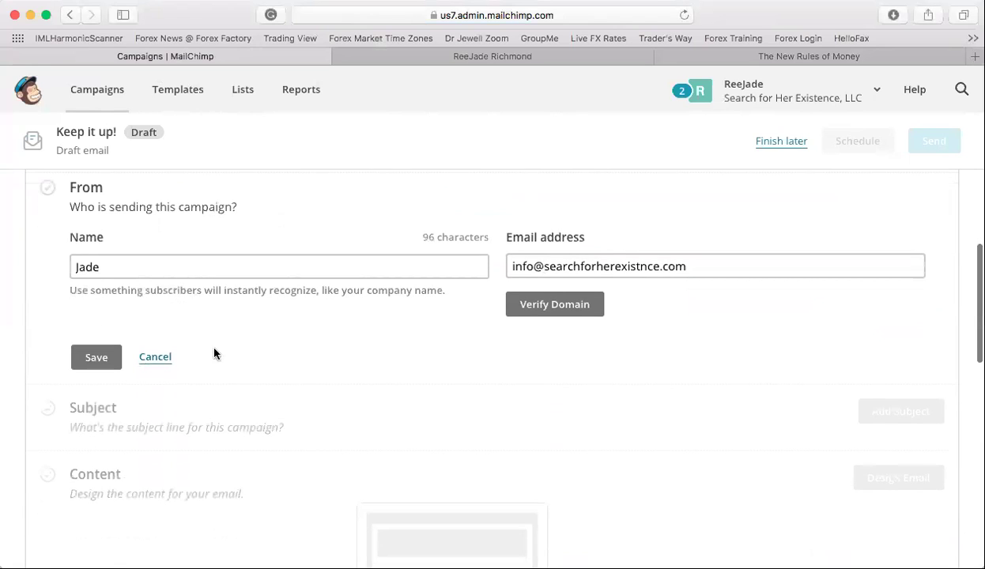
click(107, 359)
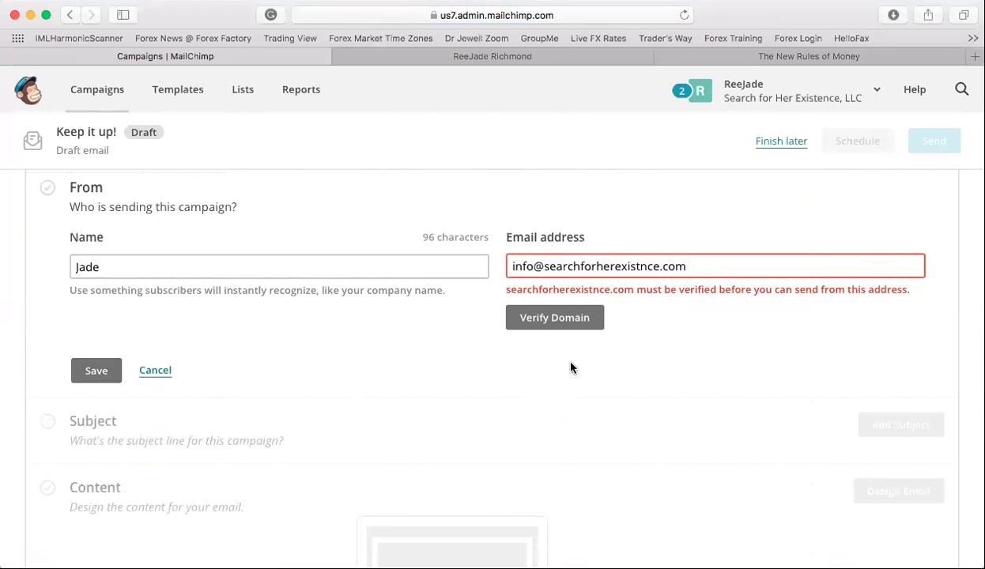
click(596, 331)
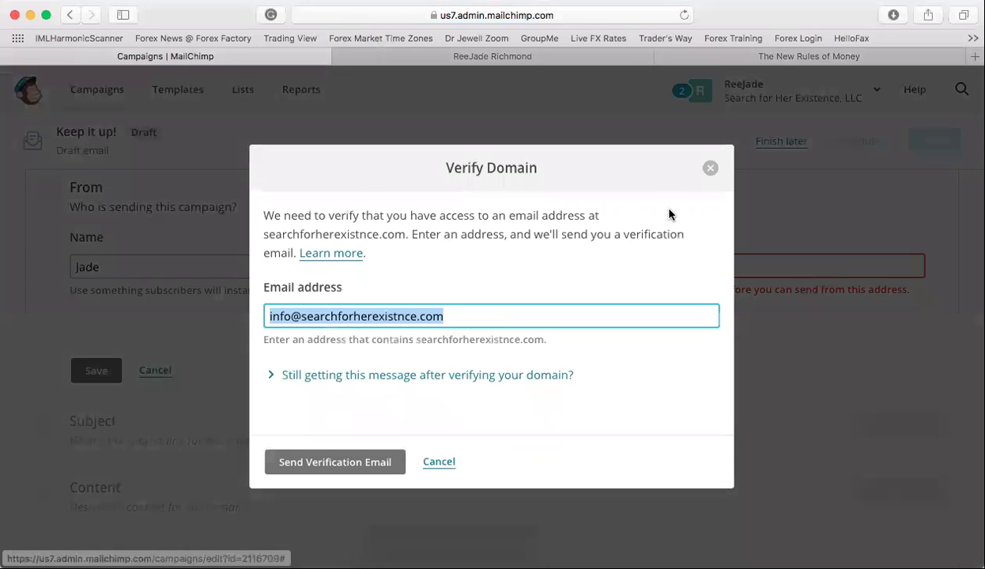
click(385, 468)
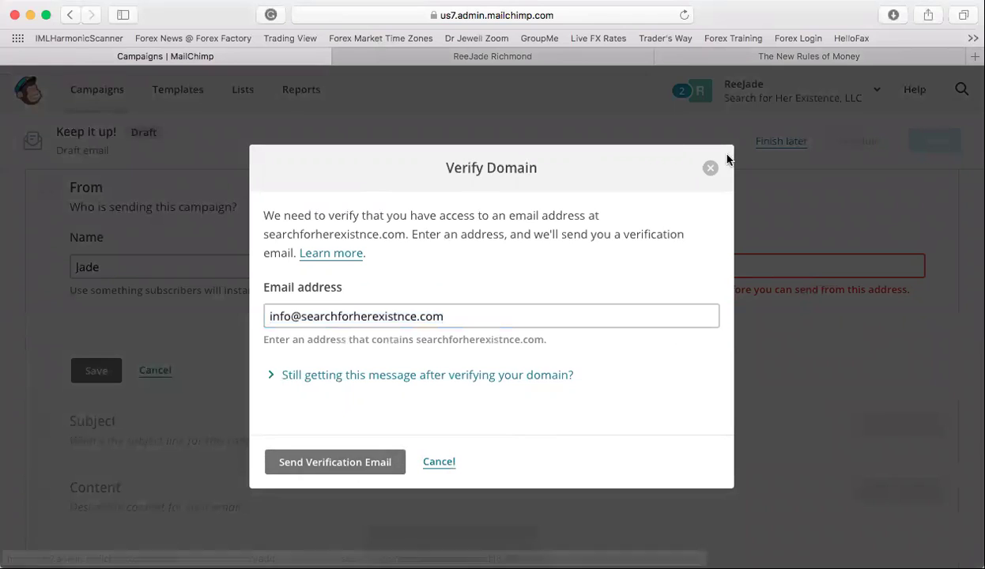
click(711, 171)
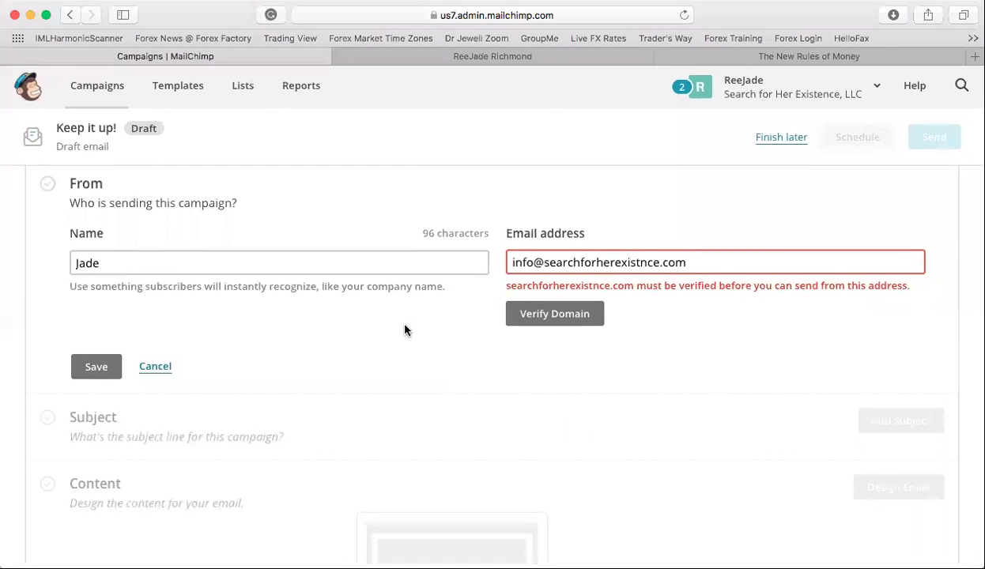
click(161, 375)
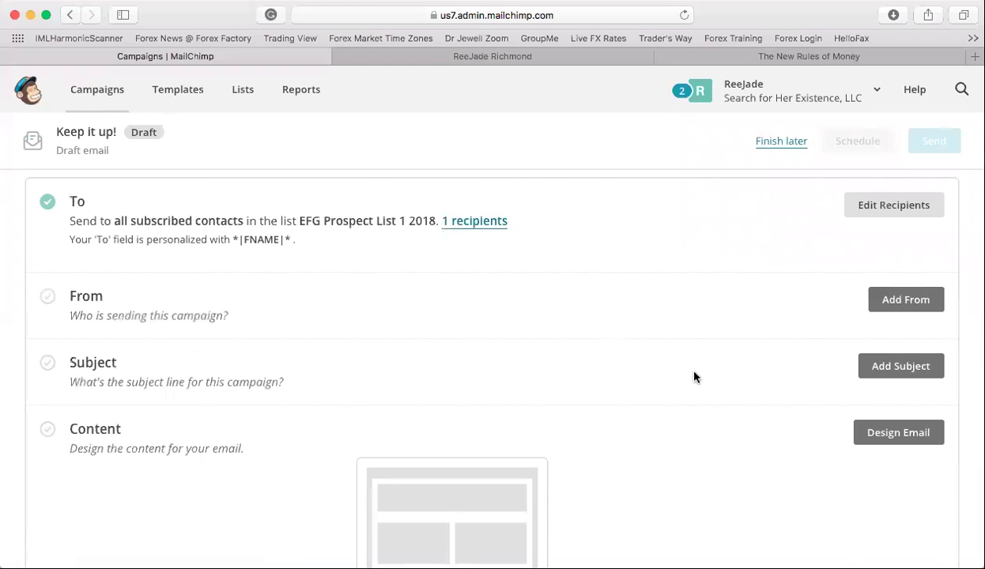
- Set the EFG Welcome subject line to 'IML Welcome' and save it
click(905, 372)
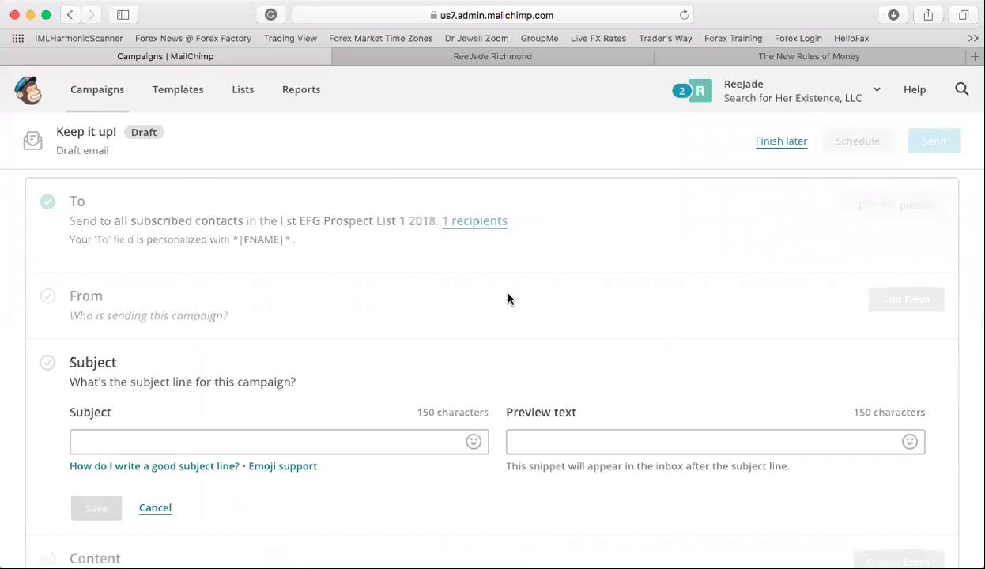
click(319, 450)
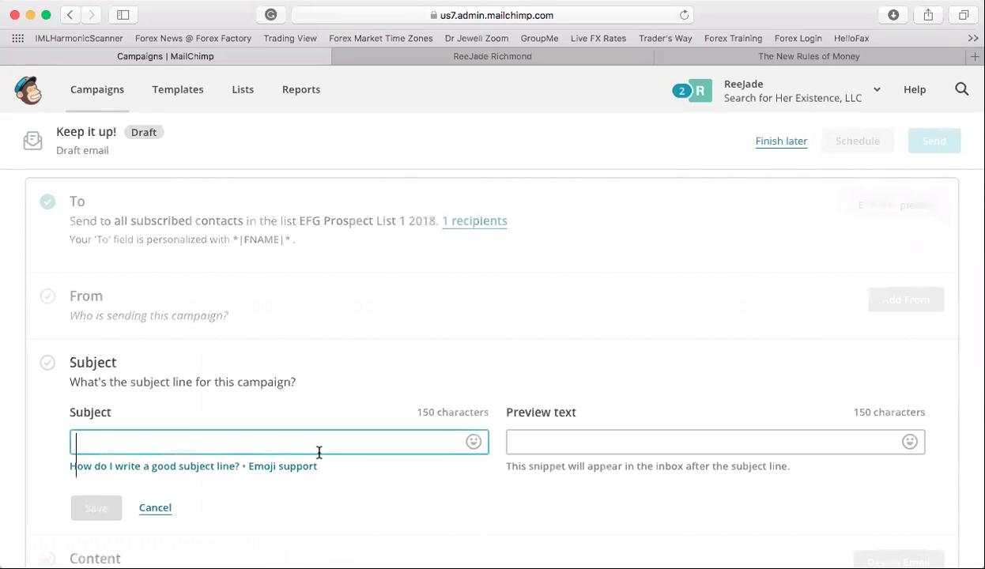
text(Fore)
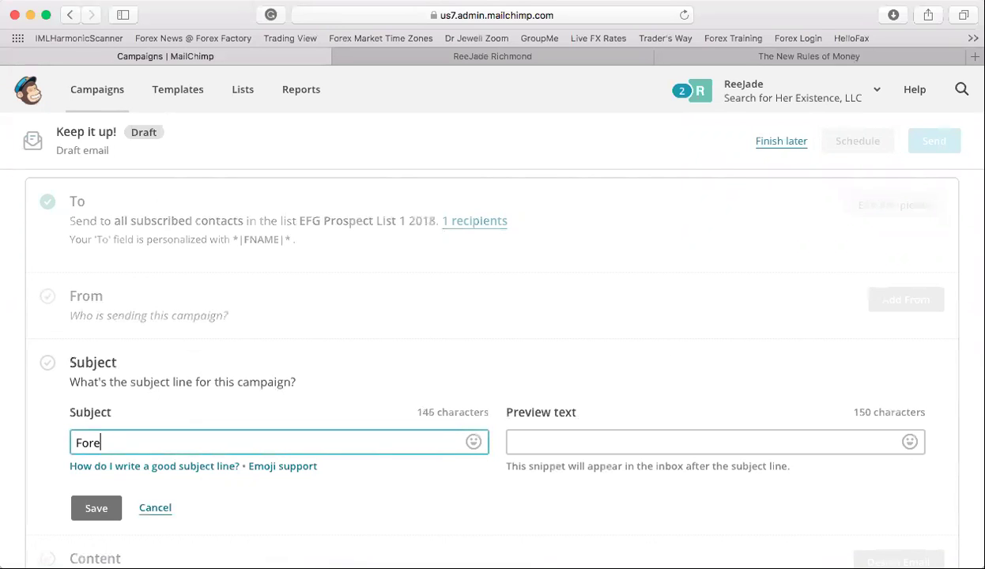
key(BackSpace)
text(IML Welcome)
click(96, 508)
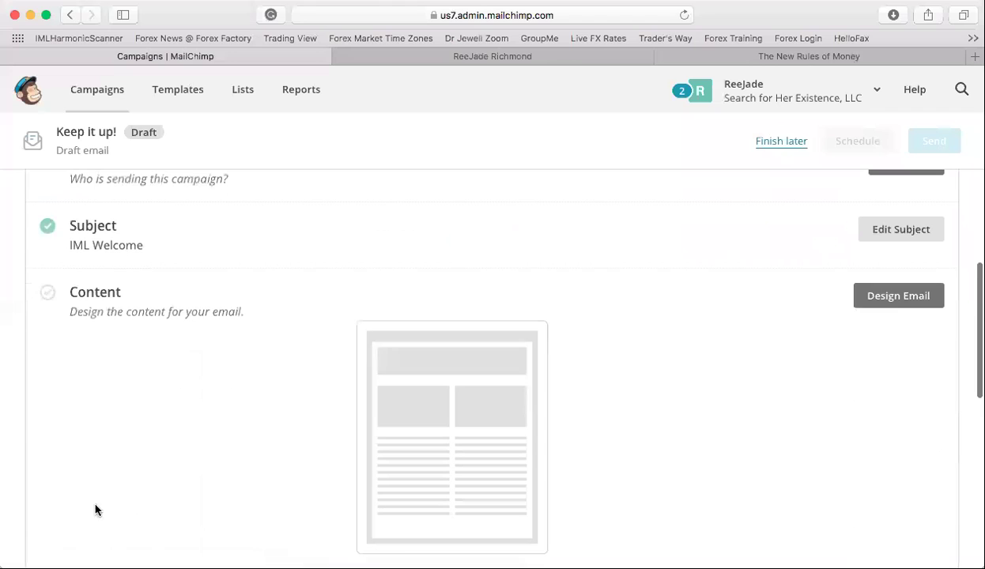
scroll(713, 315, down, 4)
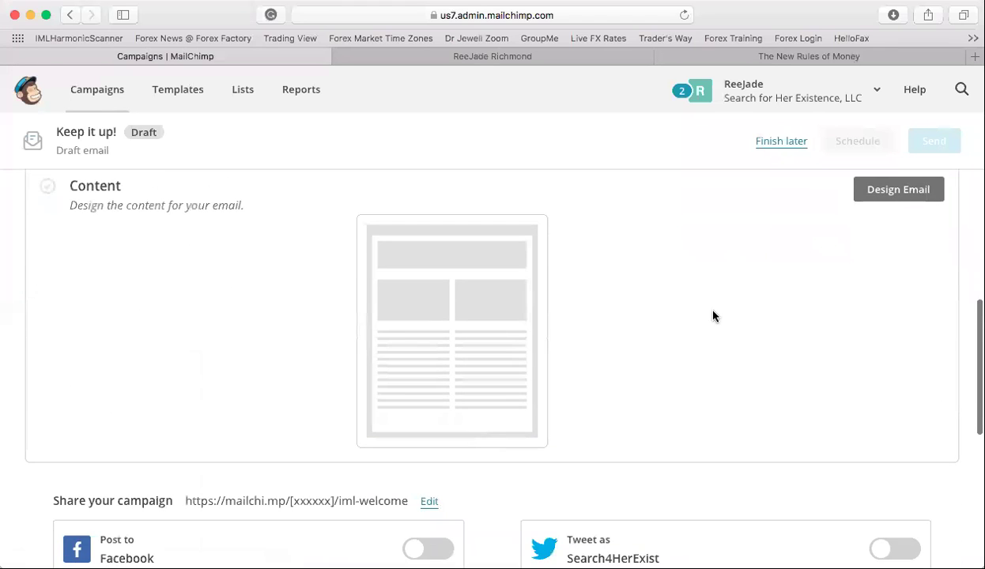
scroll(713, 315, up, 4)
- Use the saved Leader Subscriber Welcome template as the email content
click(909, 305)
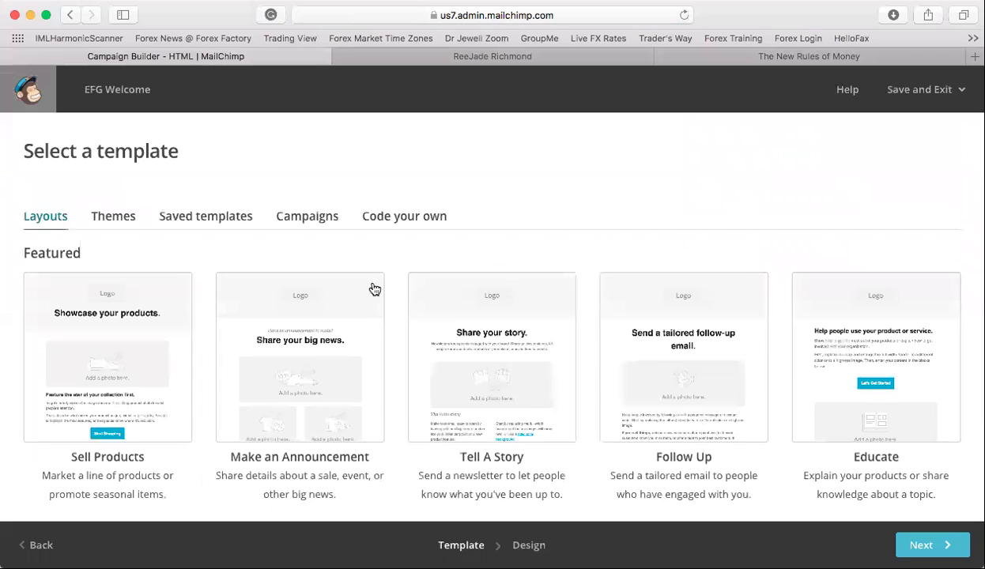
click(172, 217)
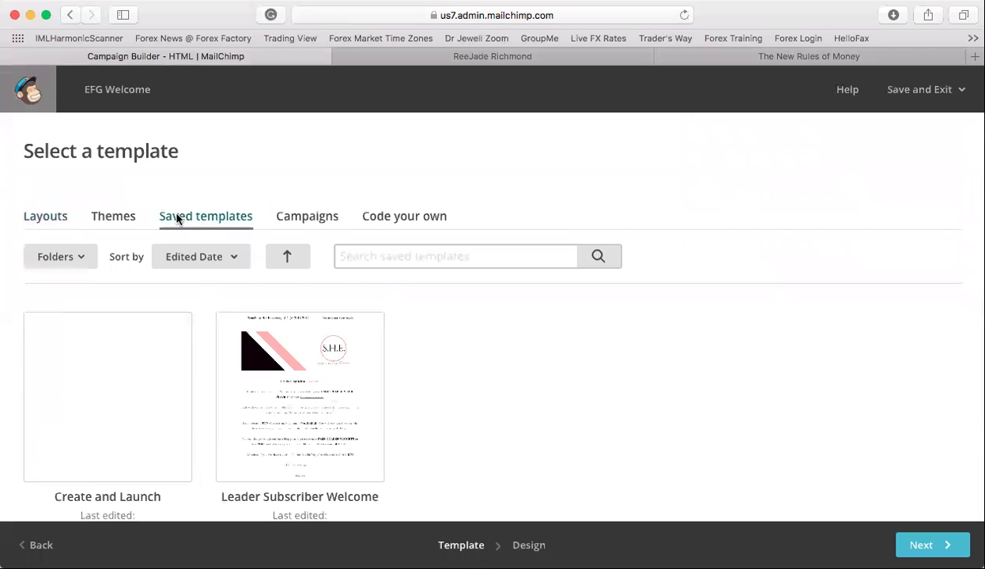
click(277, 395)
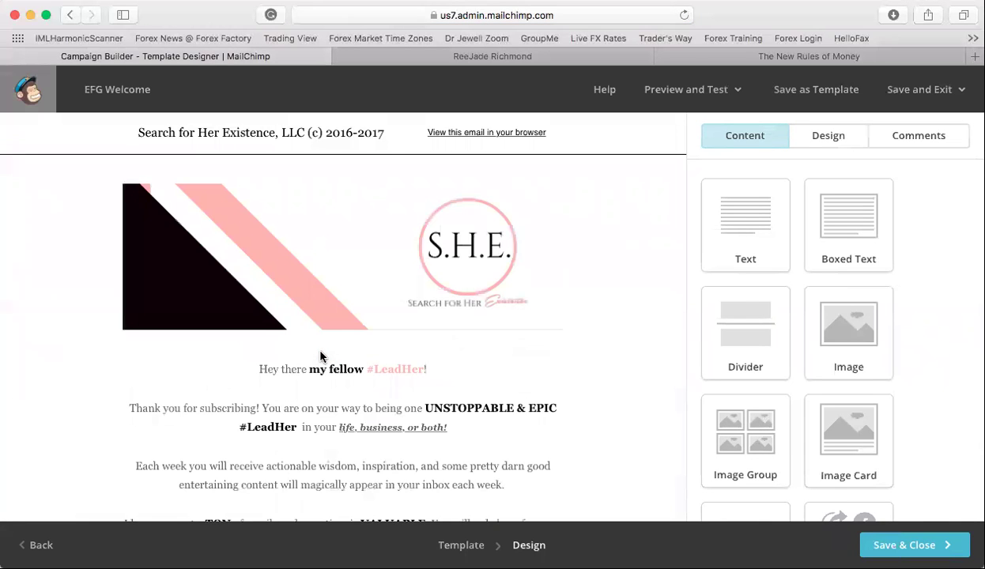
- Review the S.H.E. banner and welcome message in the designer, then save and close the design
scroll(320, 357, down, 6)
scroll(356, 350, down, 4)
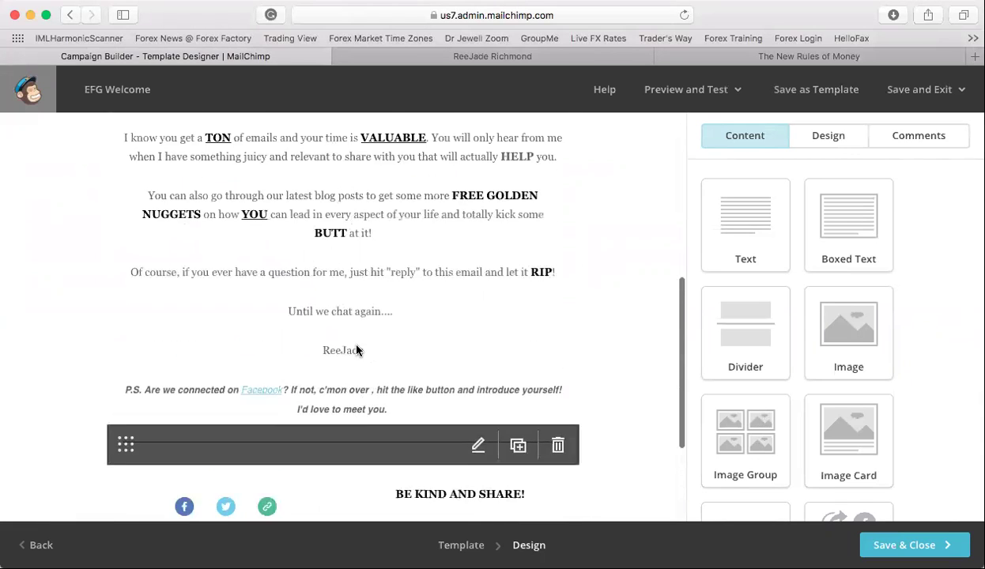
scroll(356, 351, up, 10)
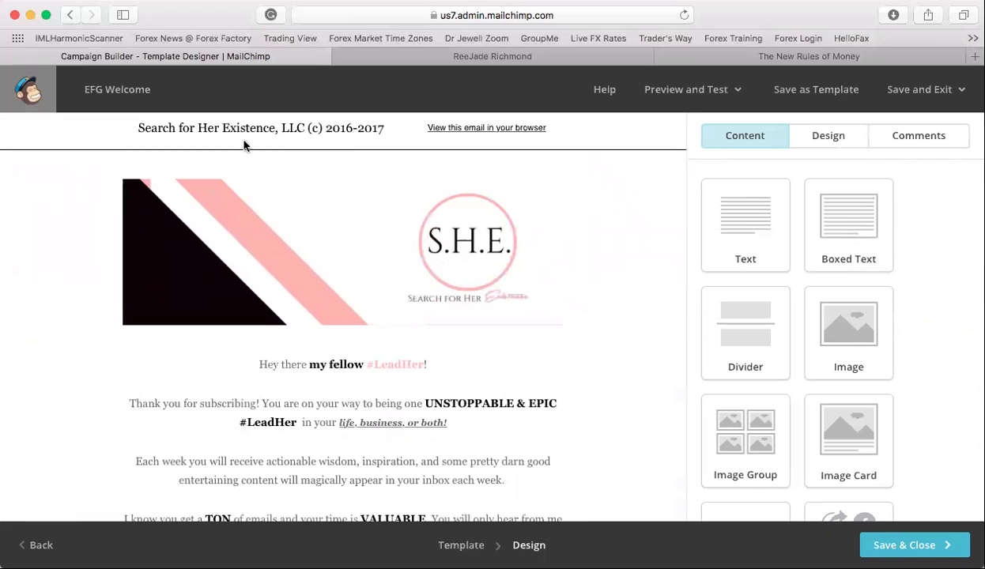
mouse_move(352, 137)
scroll(320, 372, down, 3)
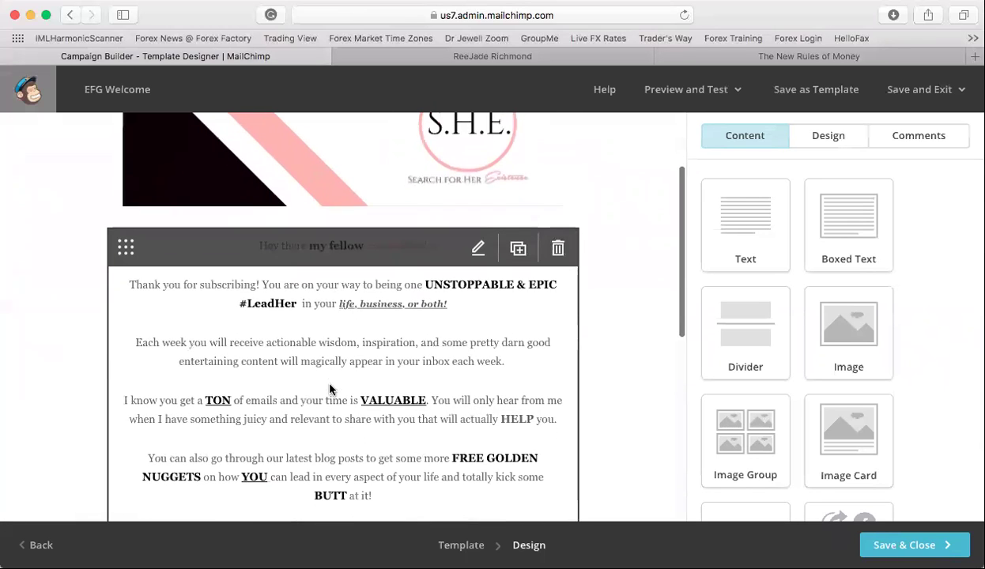
scroll(300, 439, down, 3)
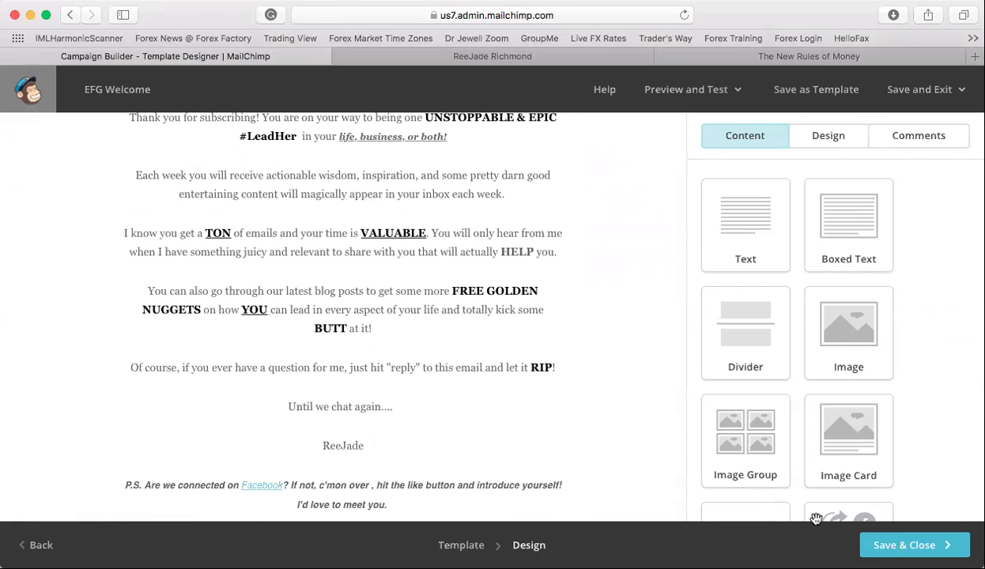
click(883, 545)
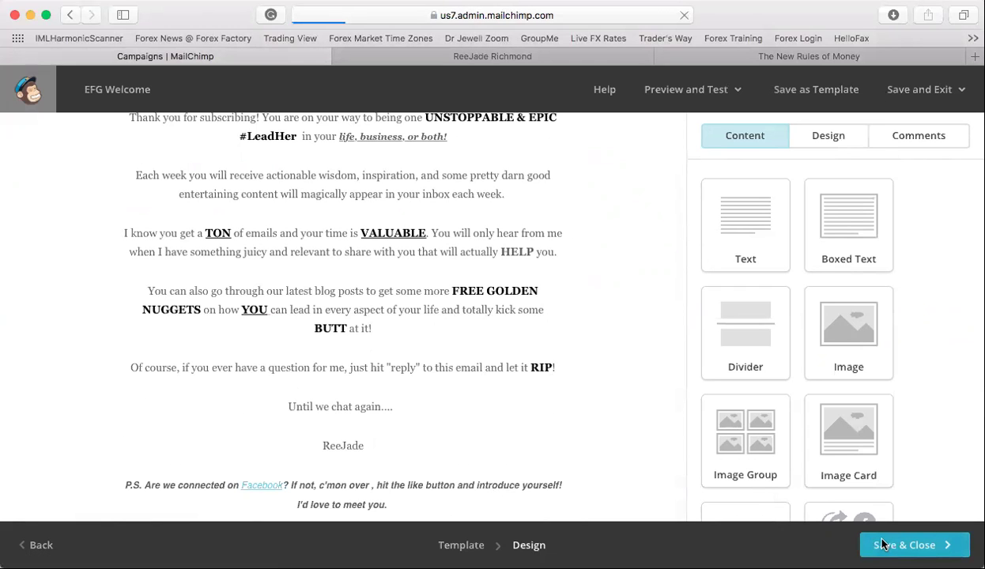
- Scroll through the campaign checklist to confirm Content is complete and only From remains unset
scroll(698, 442, down, 10)
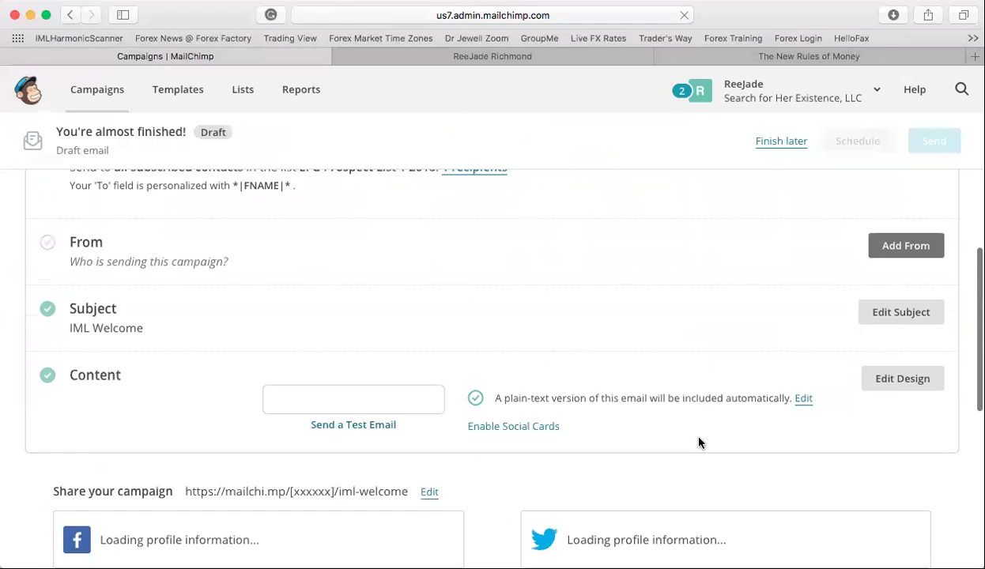
scroll(697, 434, up, 10)
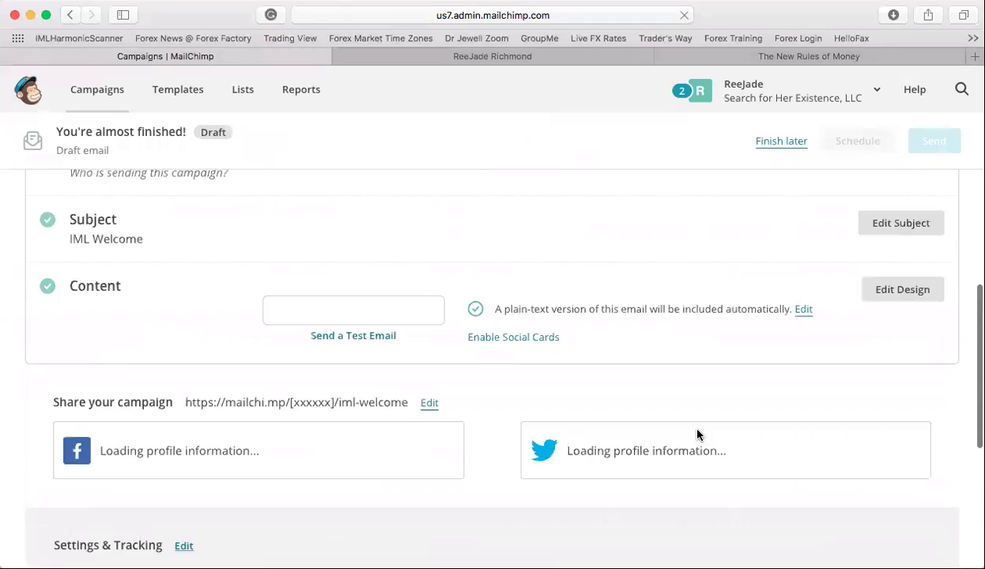
scroll(697, 434, down, 5)
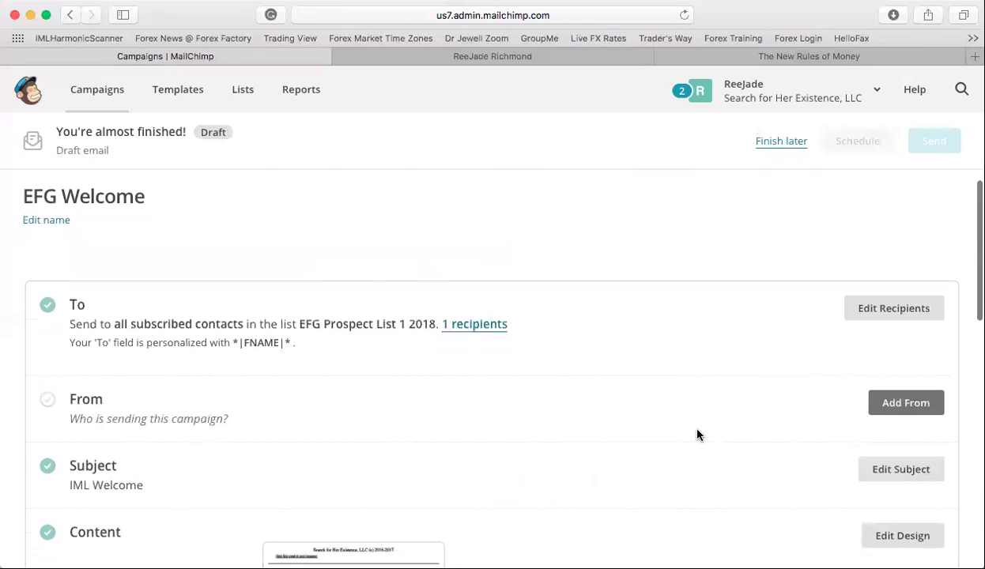
scroll(697, 433, down, 5)
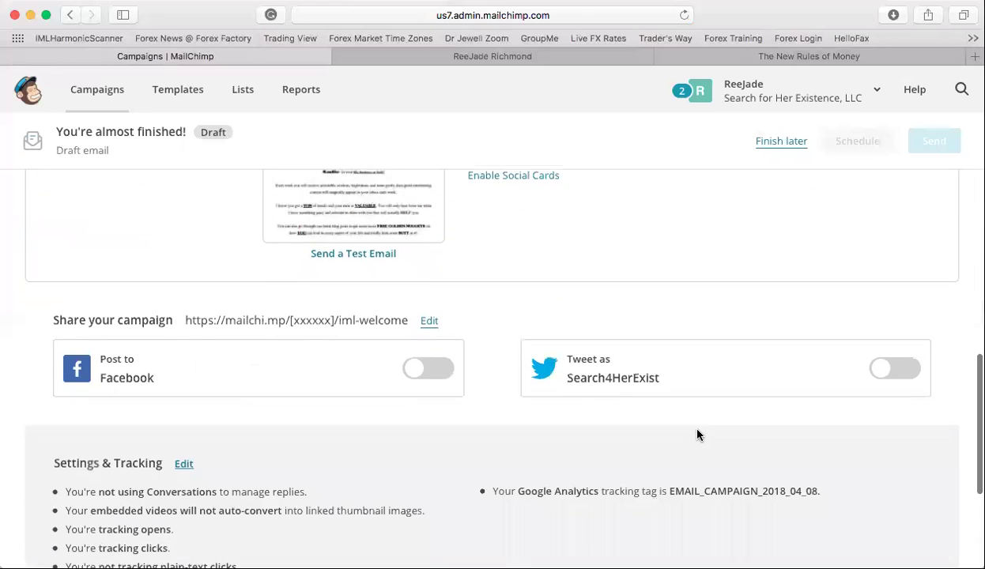
scroll(697, 433, up, 8)
scroll(698, 433, up, 1)
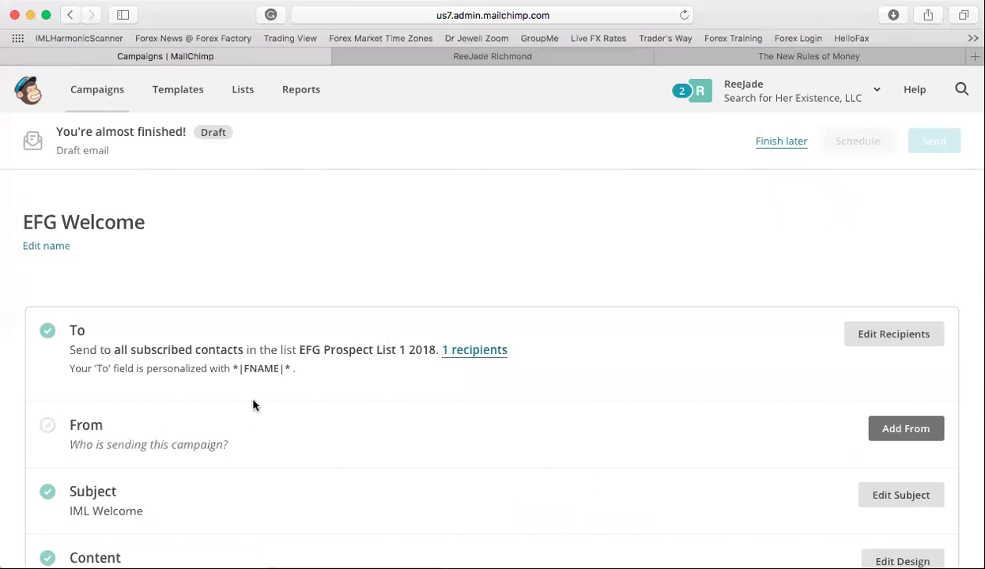
- Replace the sender address's name before the @ with a new one and try saving it
click(895, 440)
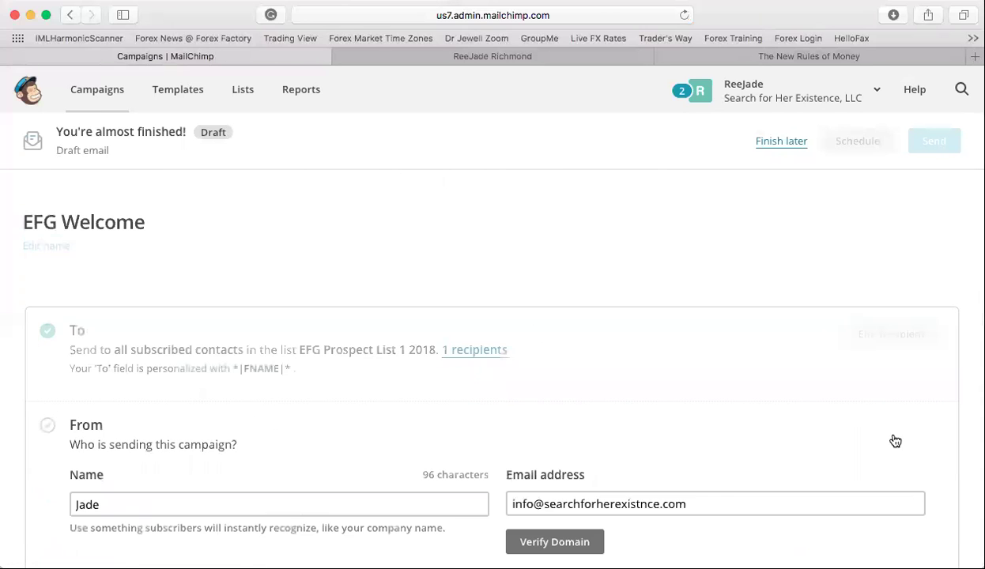
scroll(640, 403, down, 2)
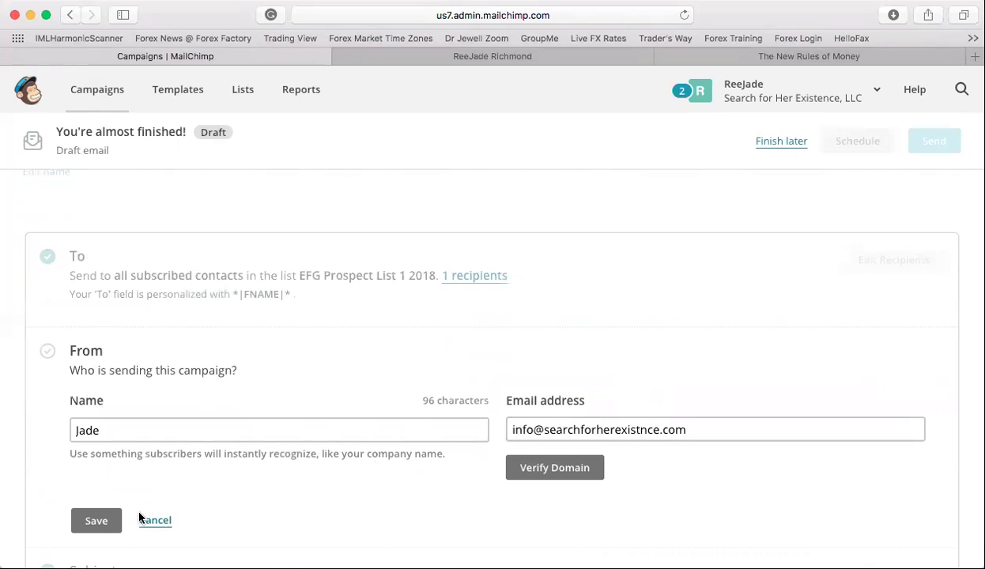
click(541, 437)
double_click(523, 430)
key(BackSpace)
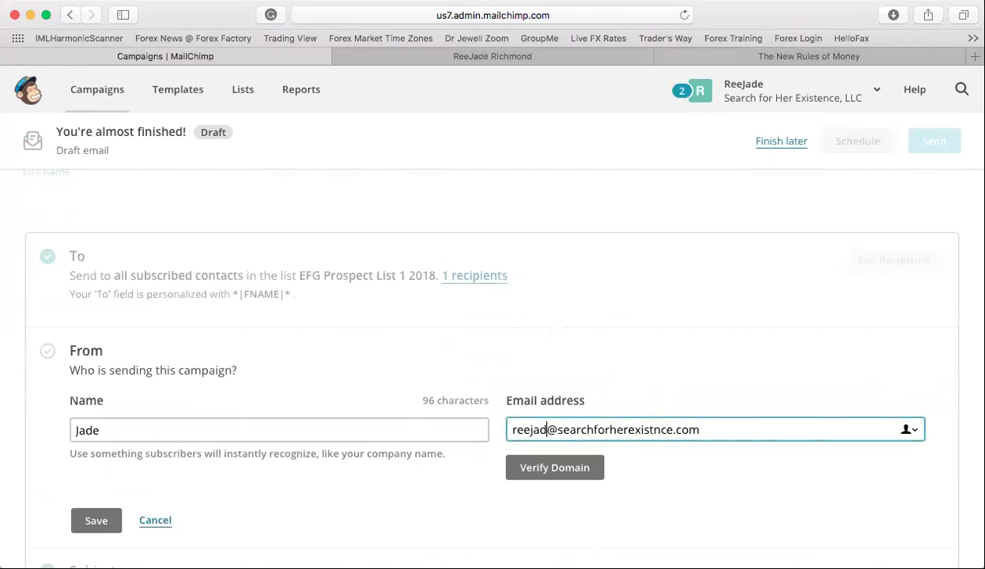
click(97, 516)
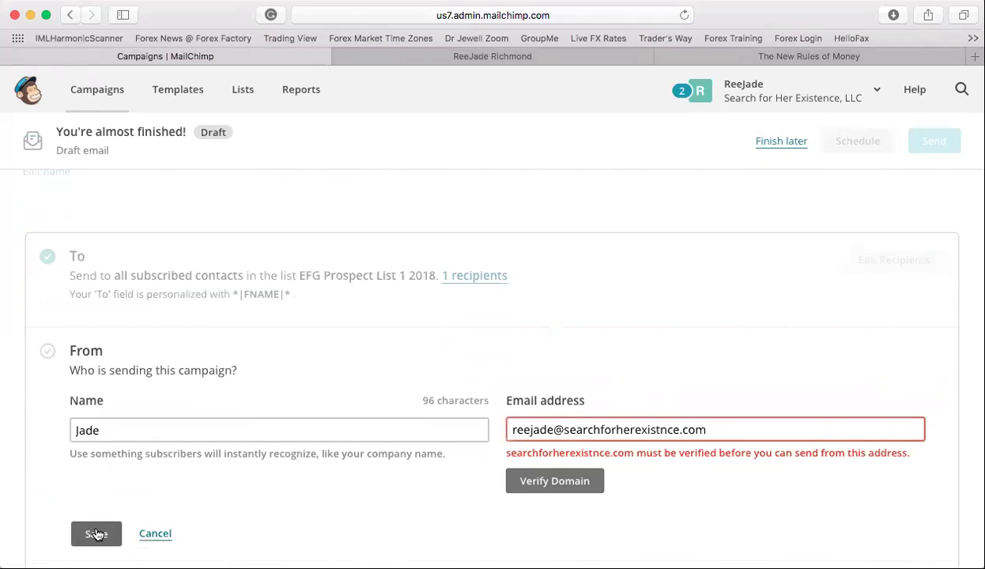
click(596, 57)
click(554, 16)
- Load Gmail, check the signed-in Google accounts, and switch back to the MailChimp campaign tab
text(fgmail)
key(BackSpace)
key(BackSpace)
key(BackSpace)
key(BackSpace)
key(BackSpace)
key(BackSpace)
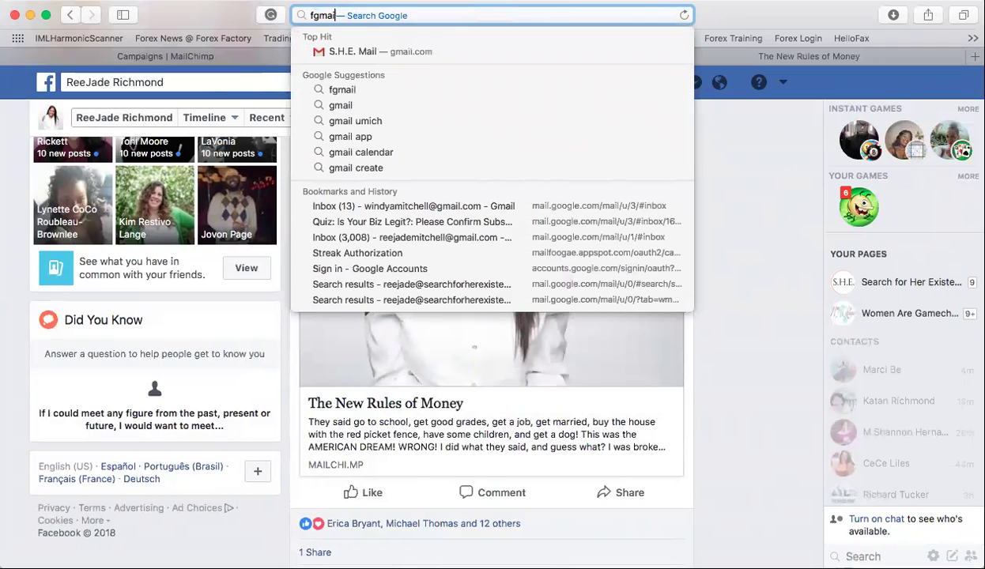
text(gmail.com)
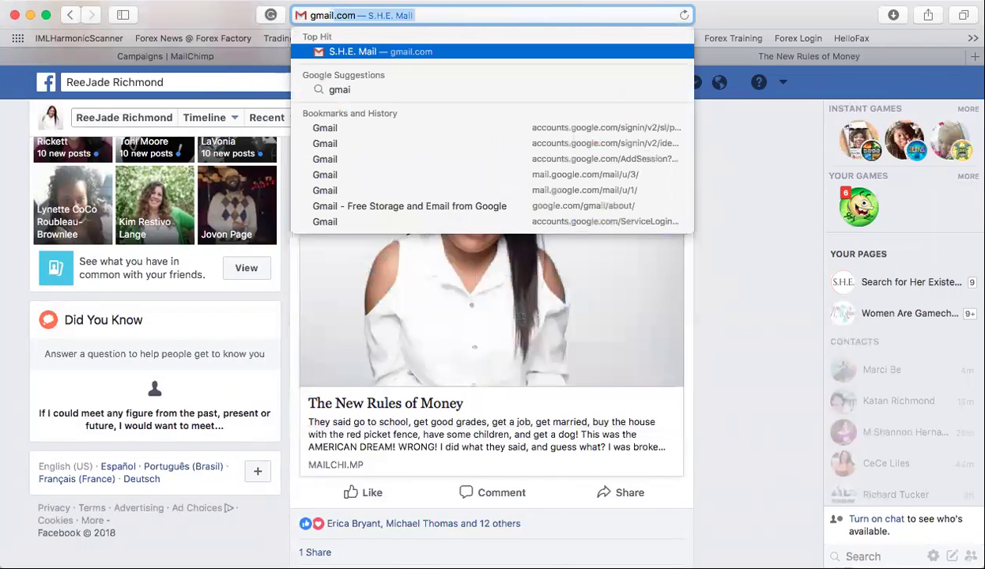
key(Return)
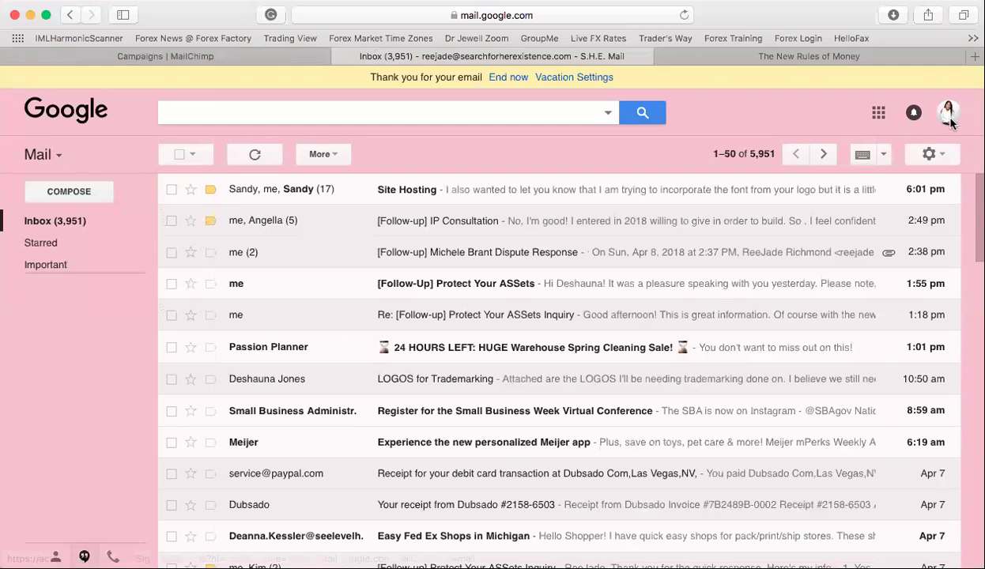
click(950, 122)
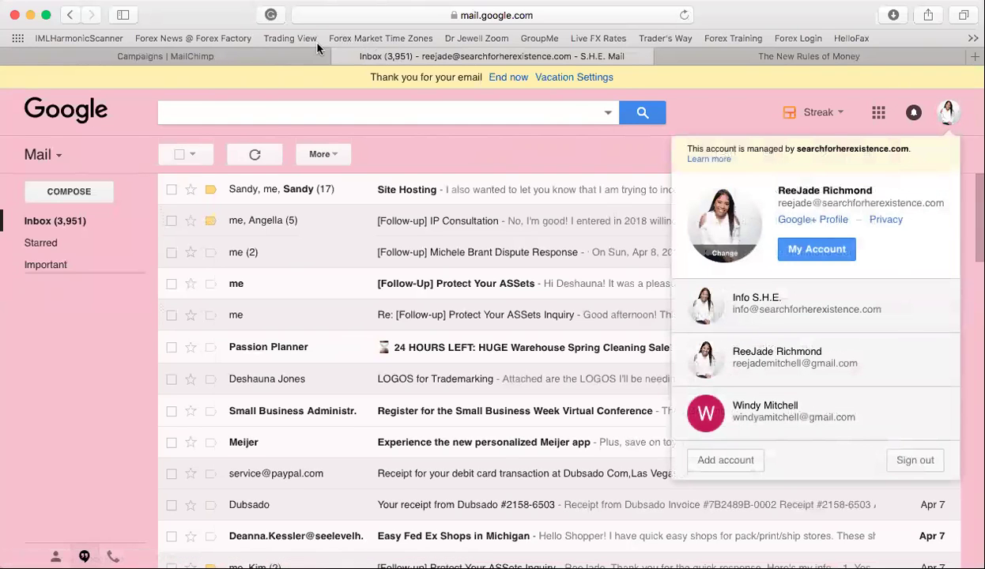
click(281, 52)
- Scroll through the EFG Welcome campaign page to review its state
scroll(261, 304, down, 1)
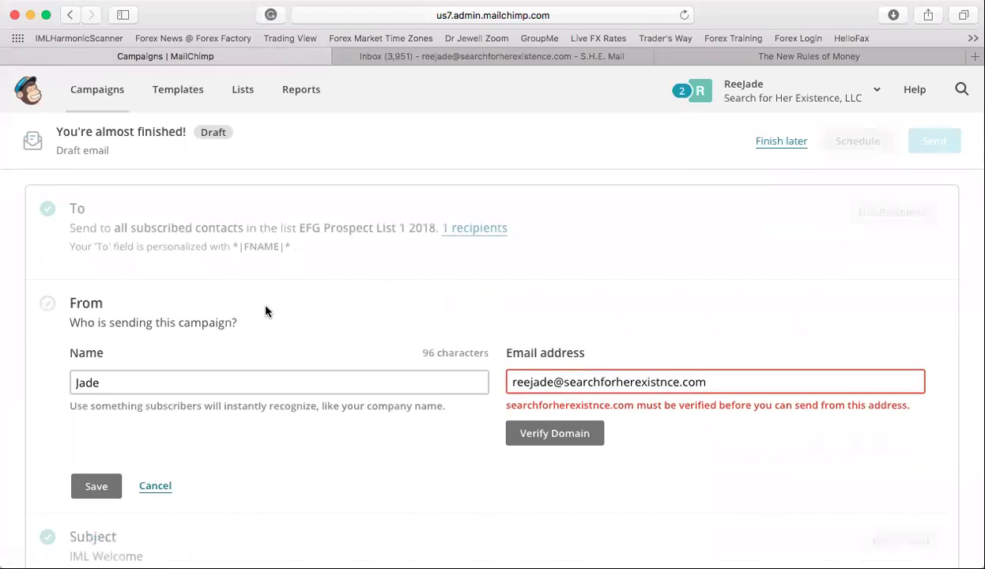
scroll(261, 332, up, 3)
scroll(251, 395, down, 5)
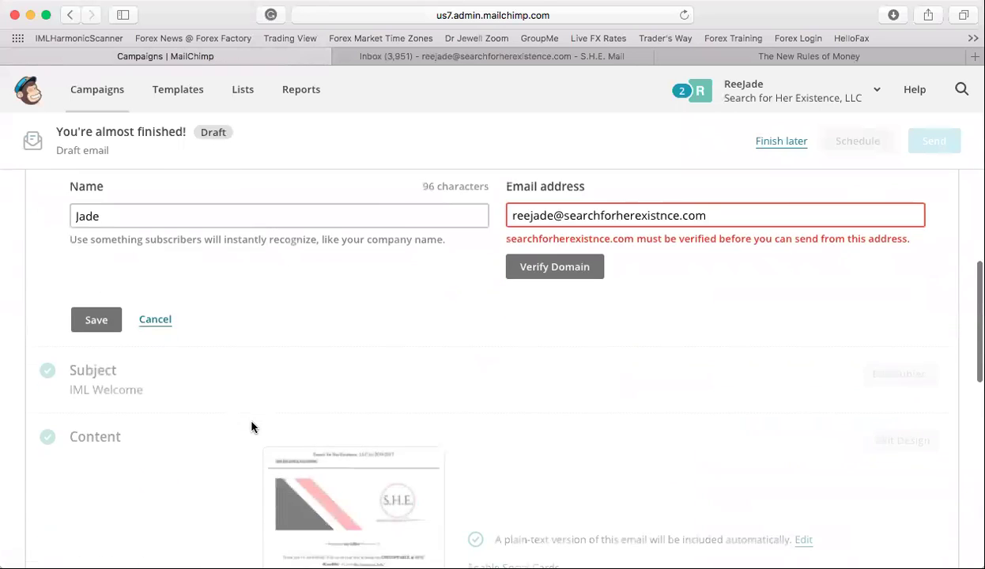
scroll(252, 427, down, 2)
scroll(252, 427, down, 2)
scroll(251, 427, up, 8)
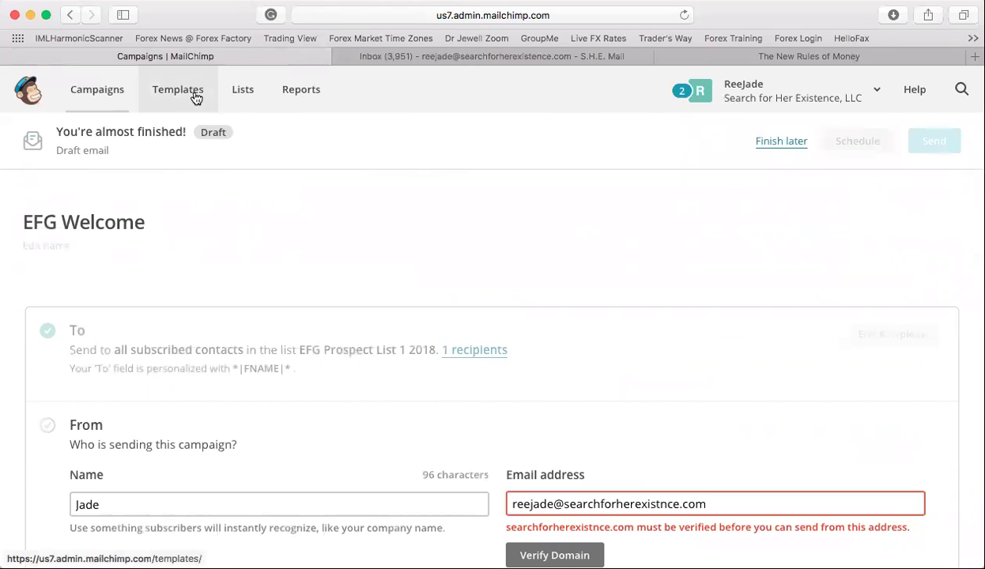
- Go to the Campaigns overview and find the past month's Is Your Biz Legit welcome emails still sending
click(245, 90)
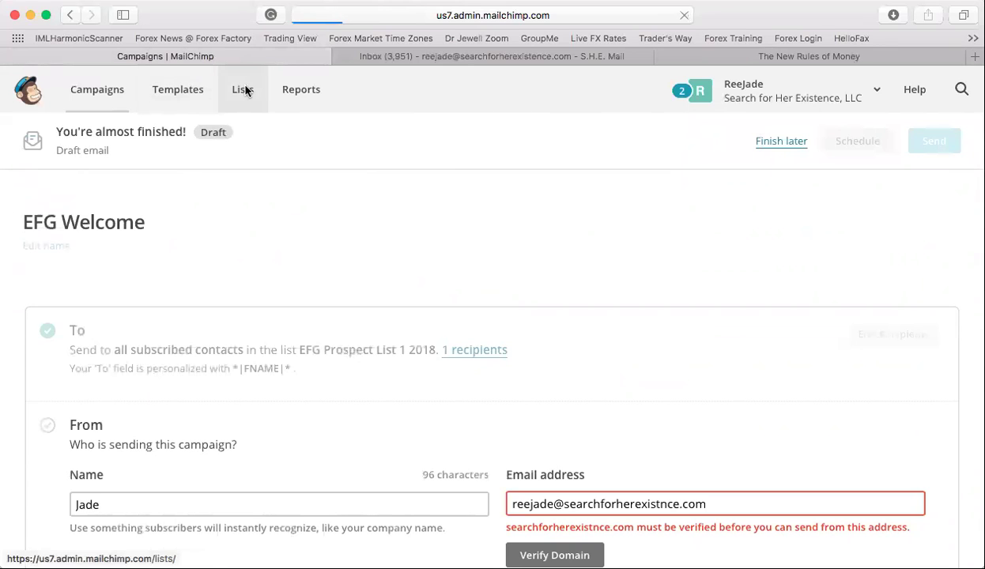
click(105, 92)
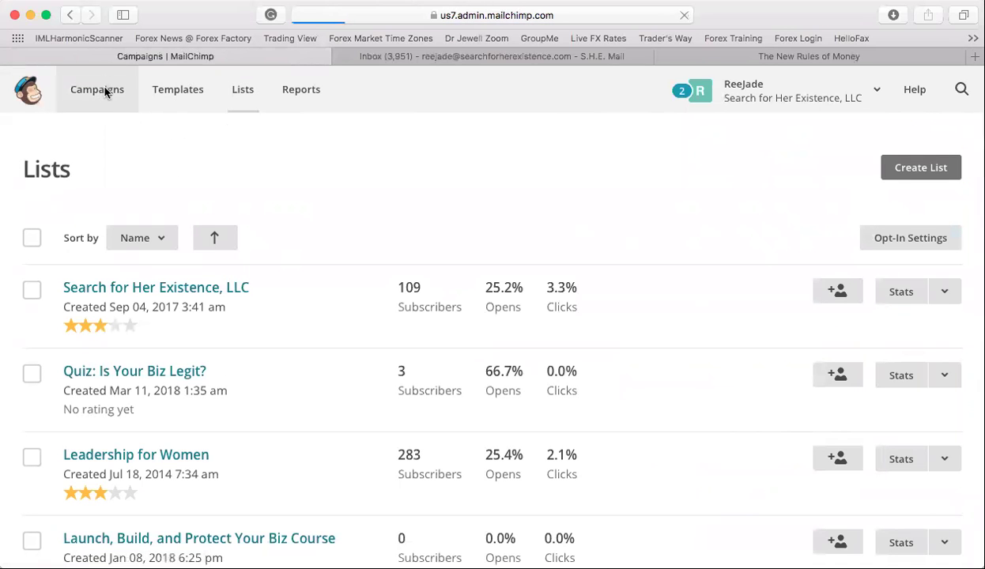
scroll(215, 376, down, 3)
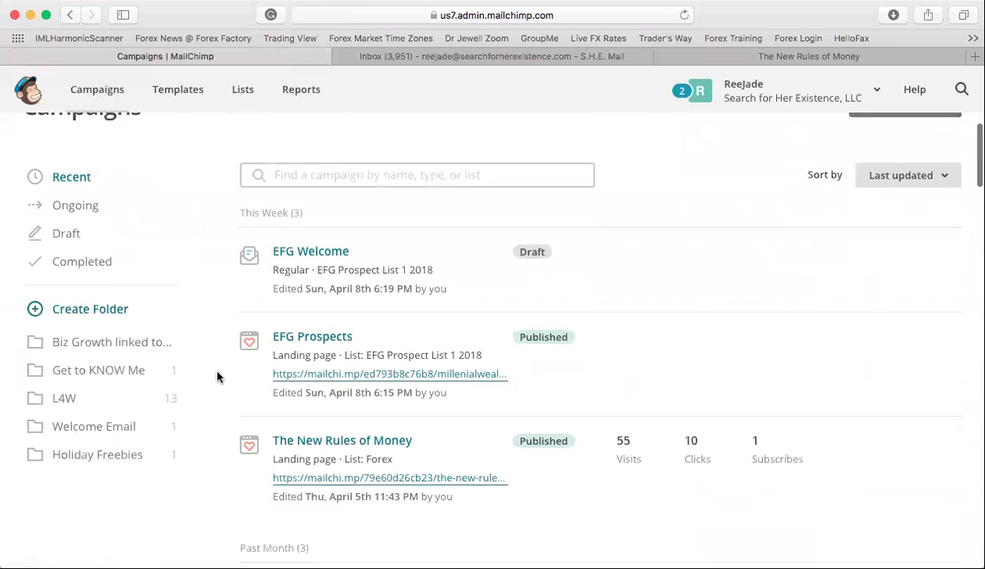
scroll(241, 383, down, 5)
scroll(246, 387, up, 2)
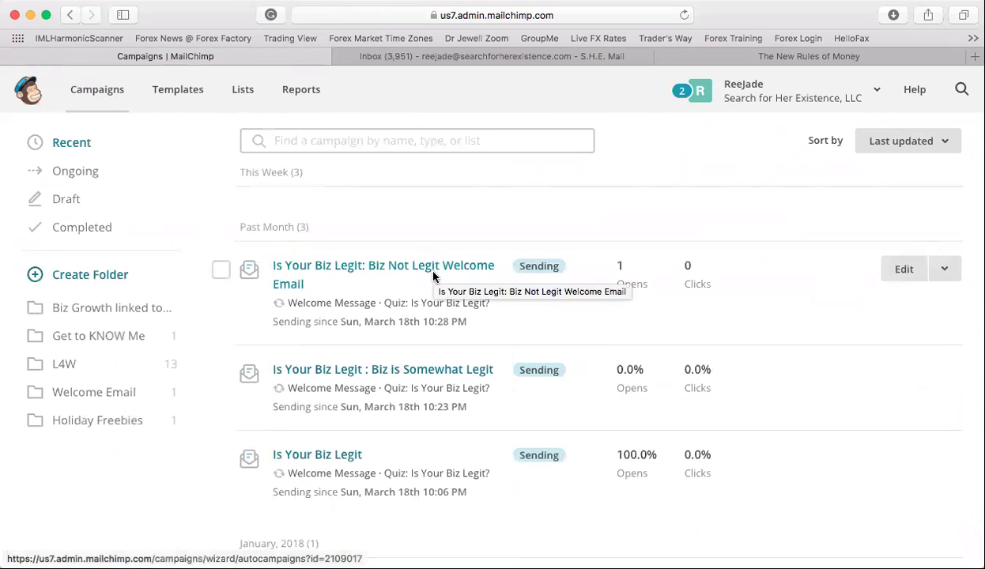
scroll(433, 276, up, 1)
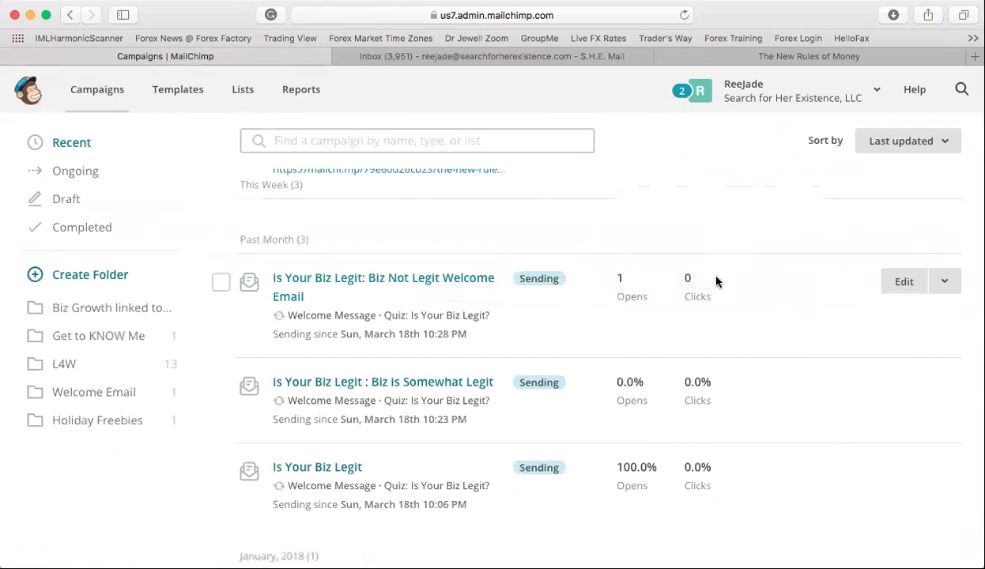
- Open 'Is Your Biz Legit: Biz Not Legit Welcome Email' and advance to its Confirm step showing it running
click(435, 281)
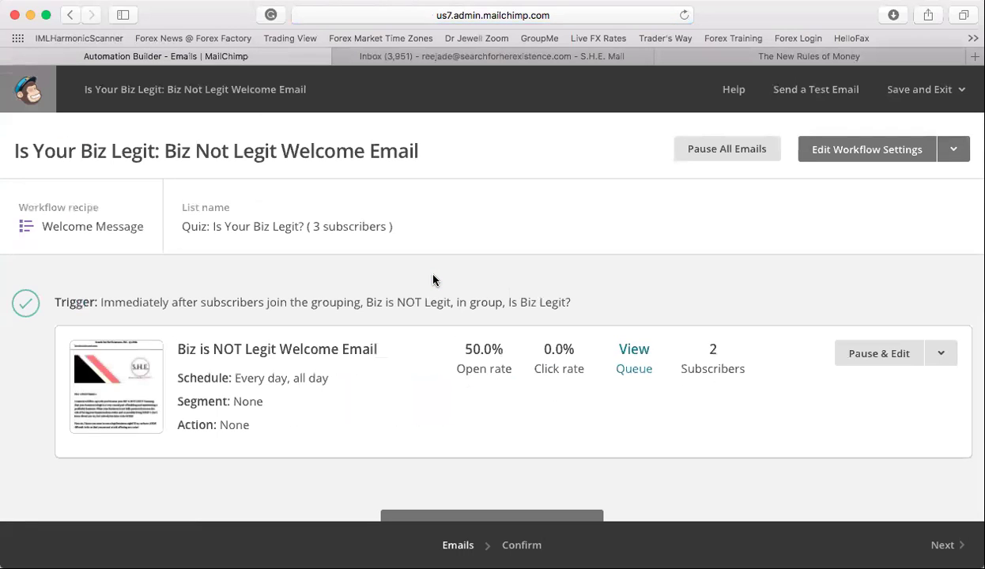
scroll(421, 370, down, 1)
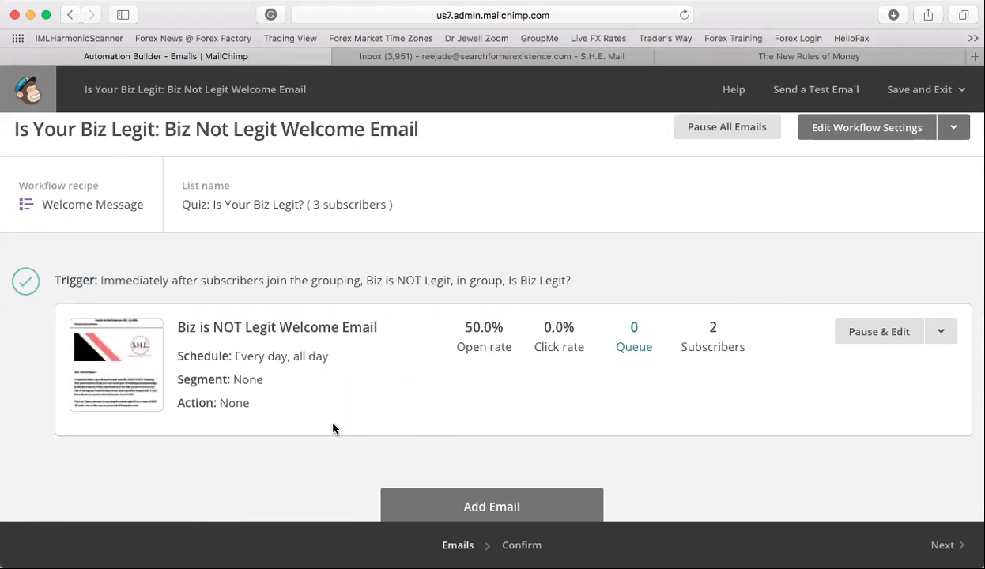
scroll(253, 392, up, 1)
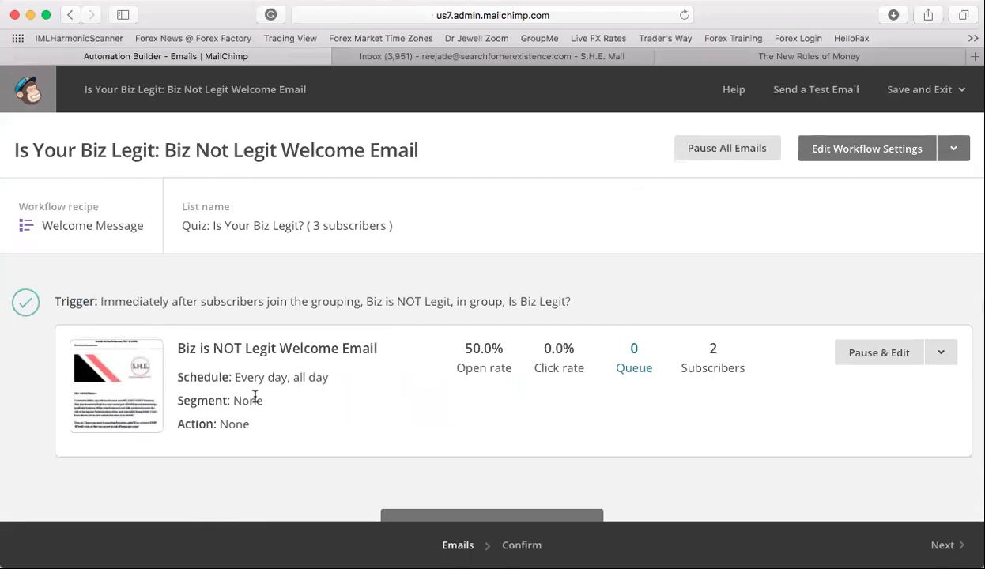
scroll(250, 421, down, 2)
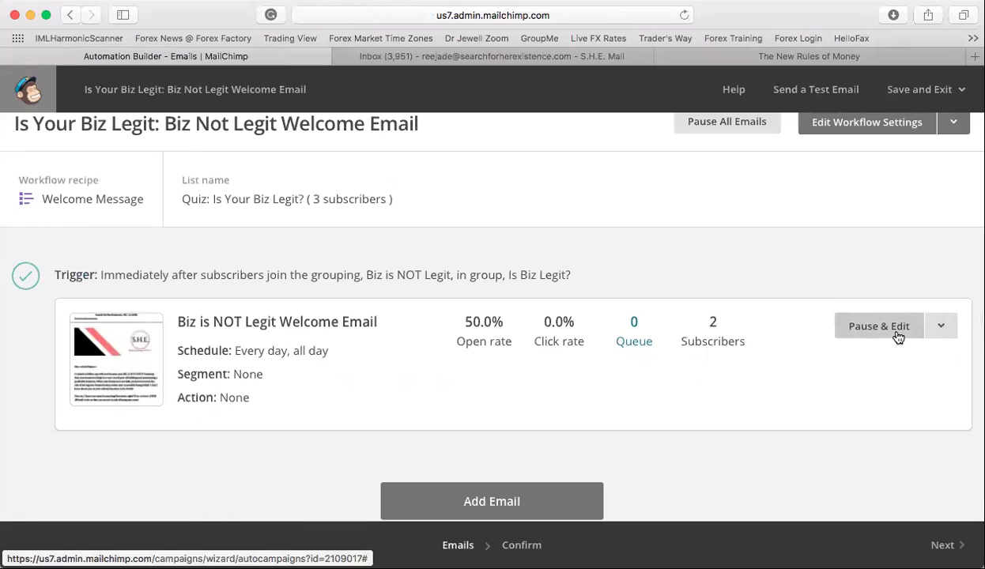
scroll(898, 363, up, 2)
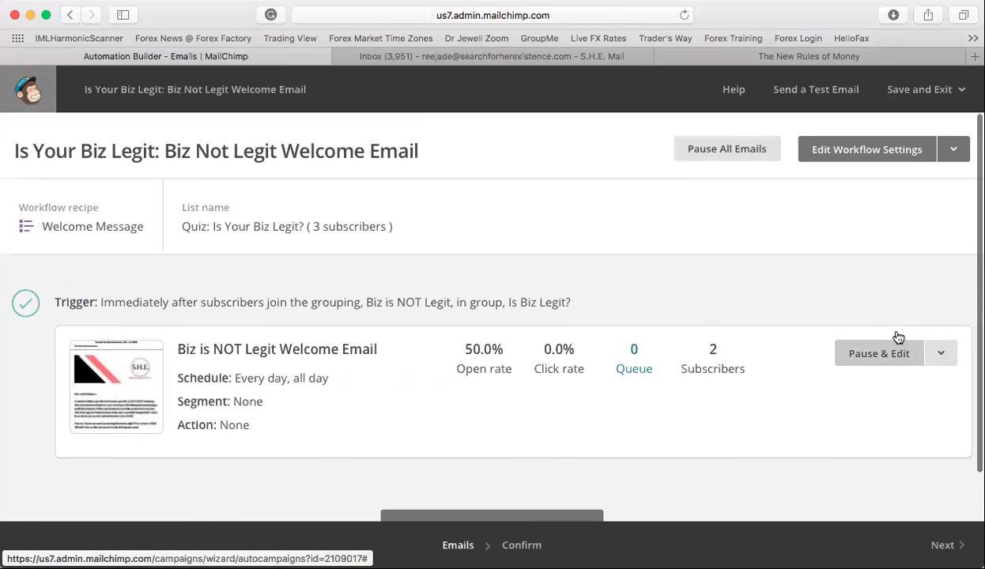
click(936, 541)
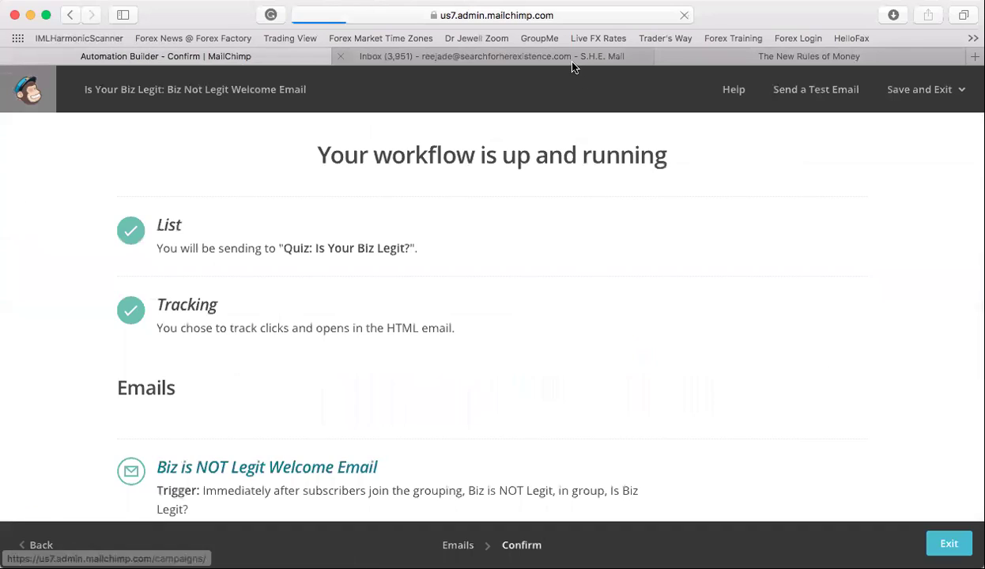